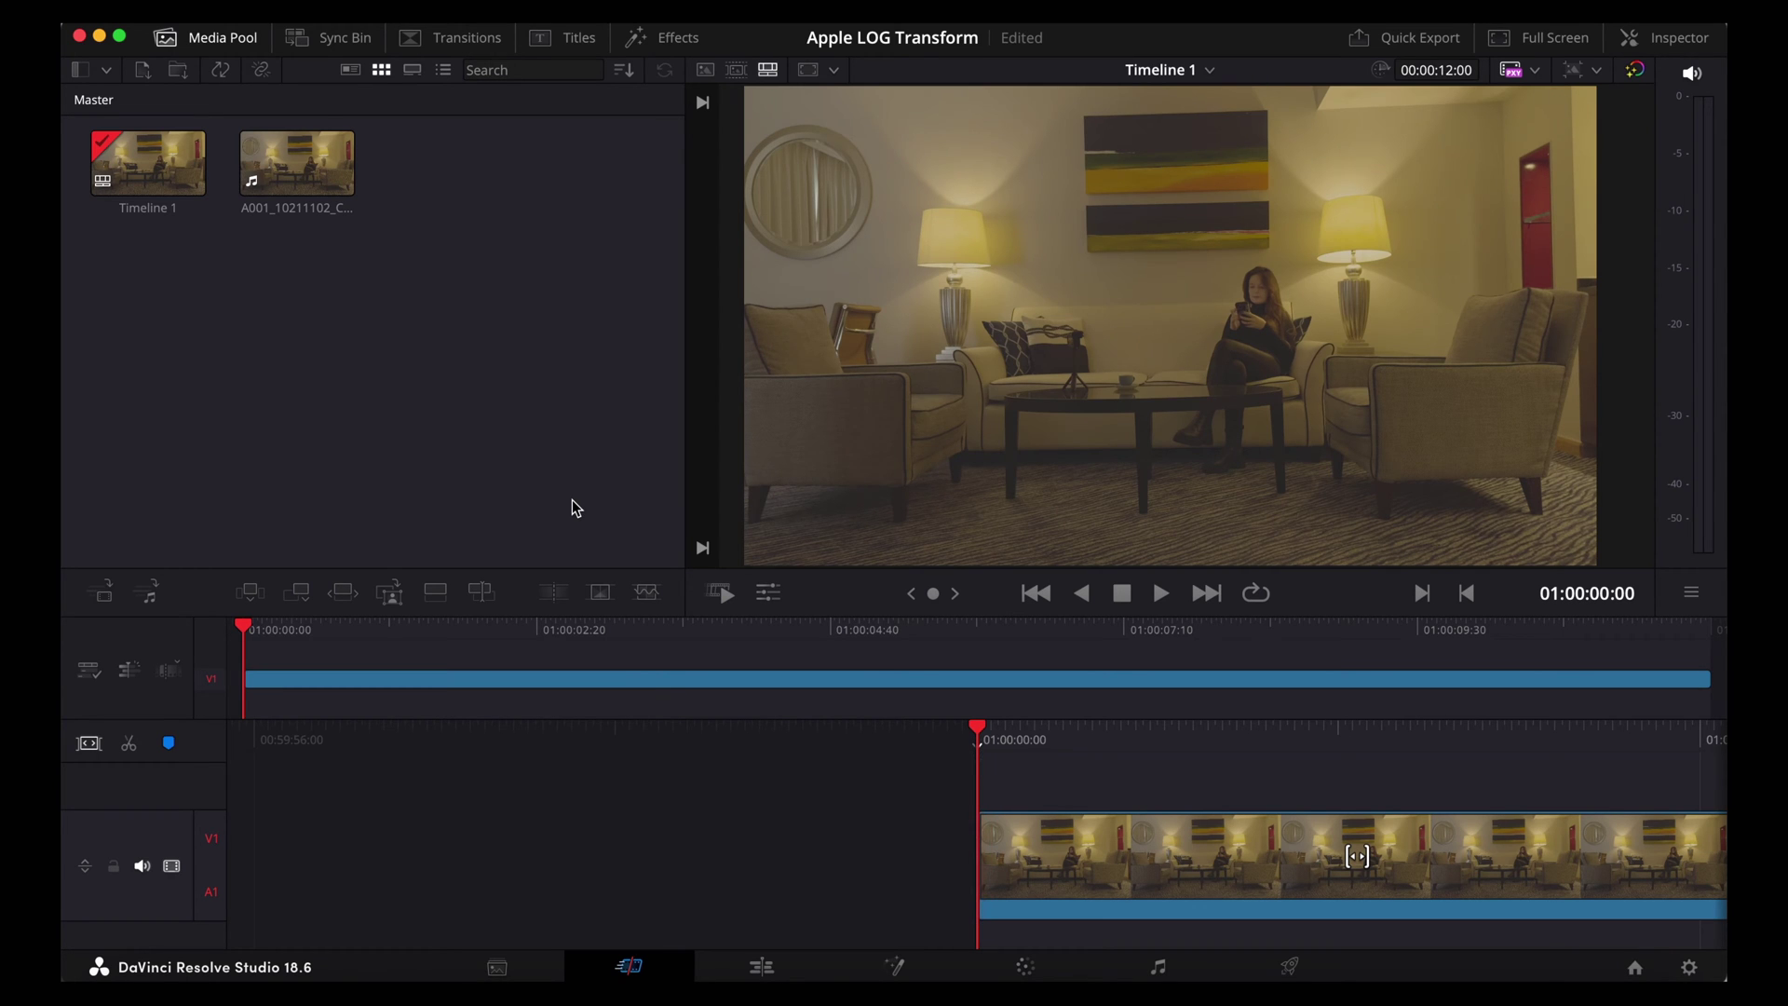
Preview the flat Apple Log lounge clip, stopping at 01:00:05:28, and select it on V1
key(space)
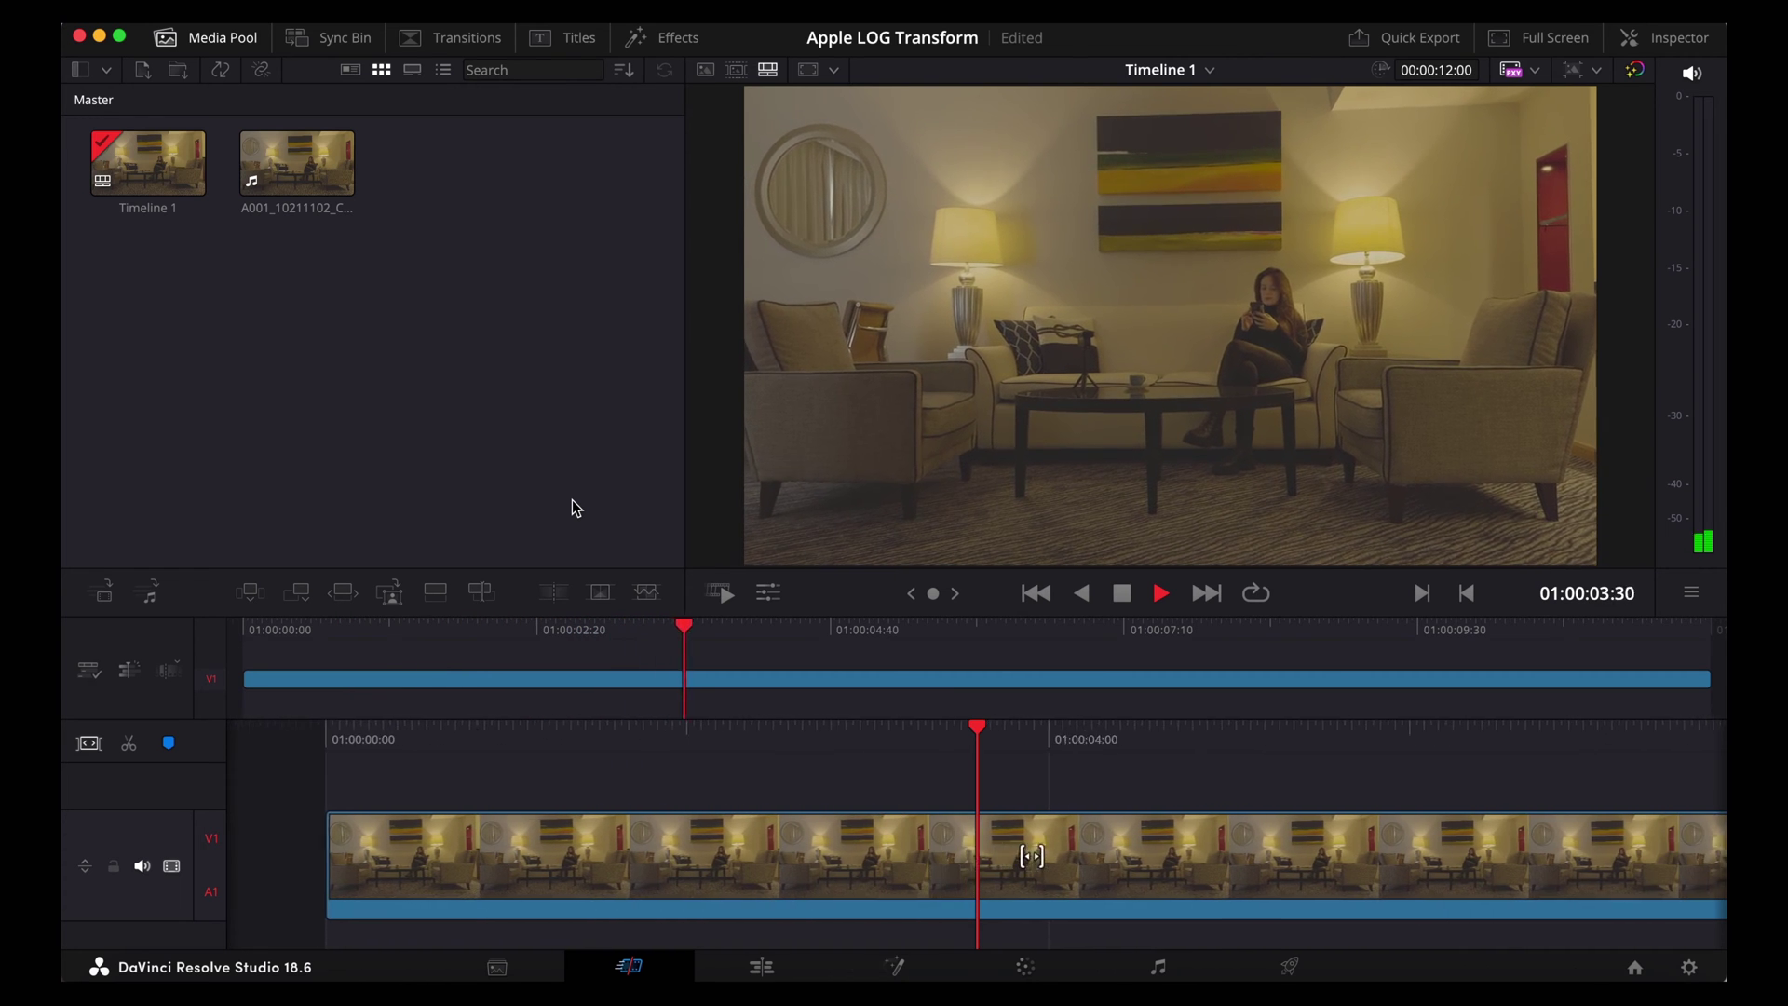
key(space)
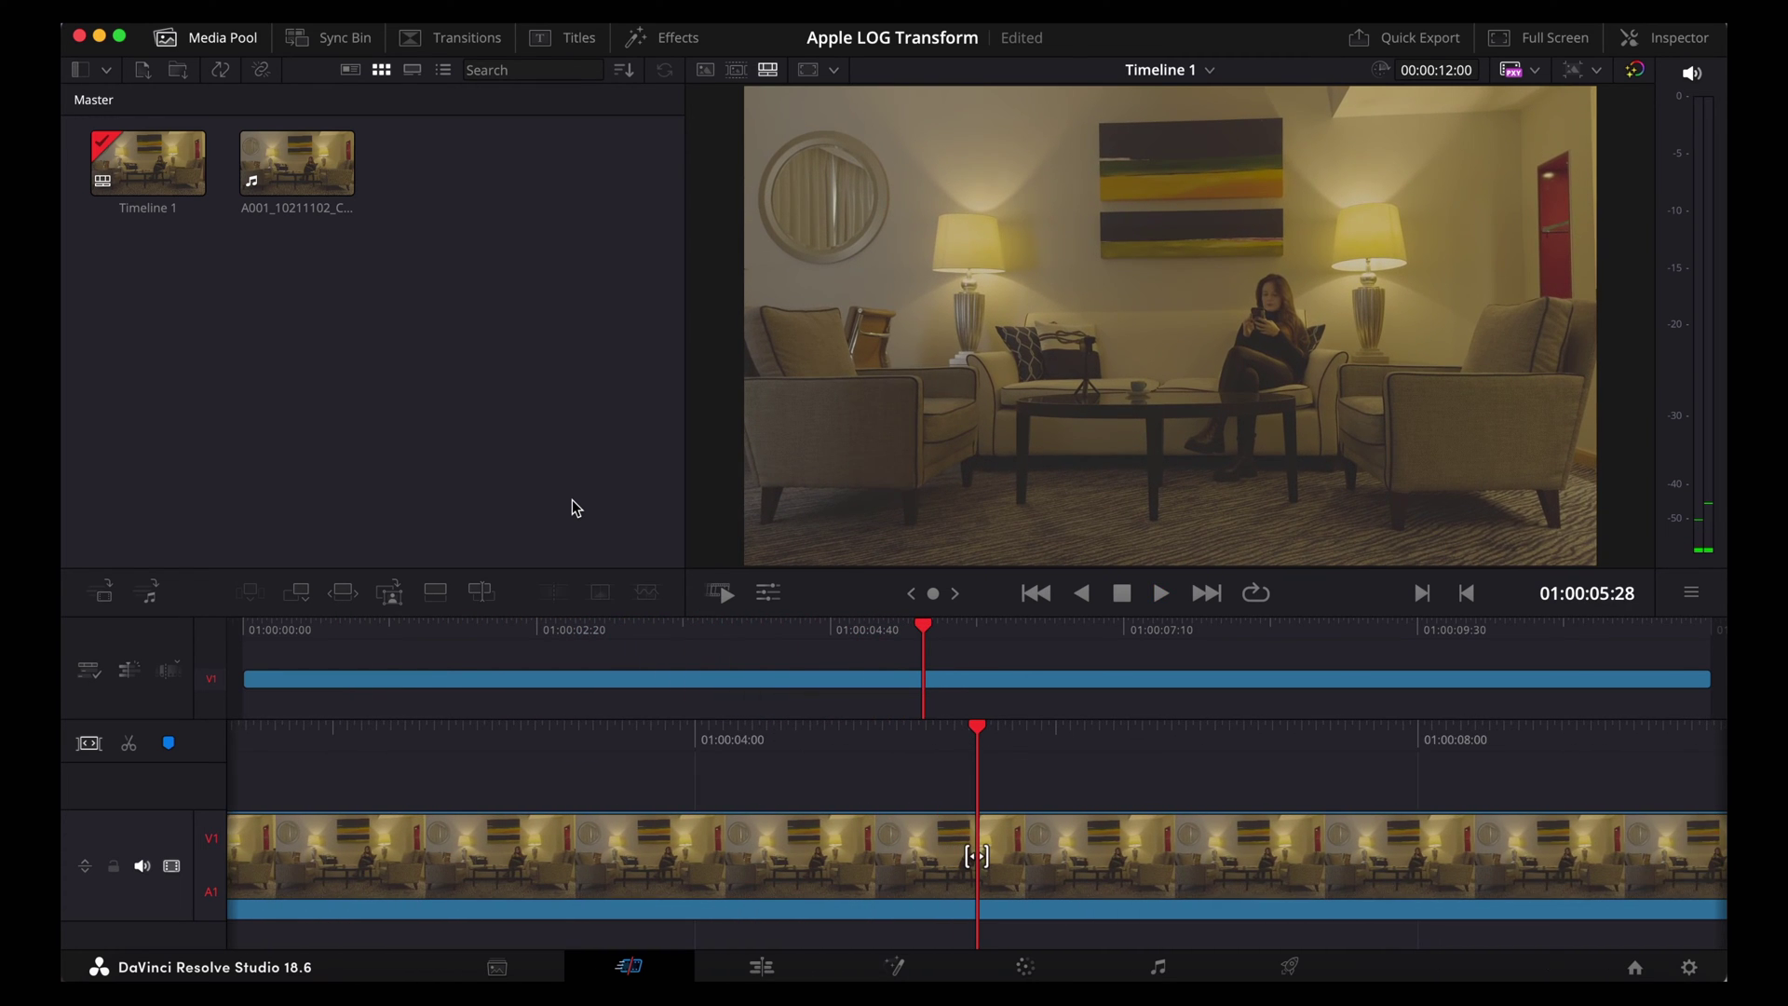
click(770, 848)
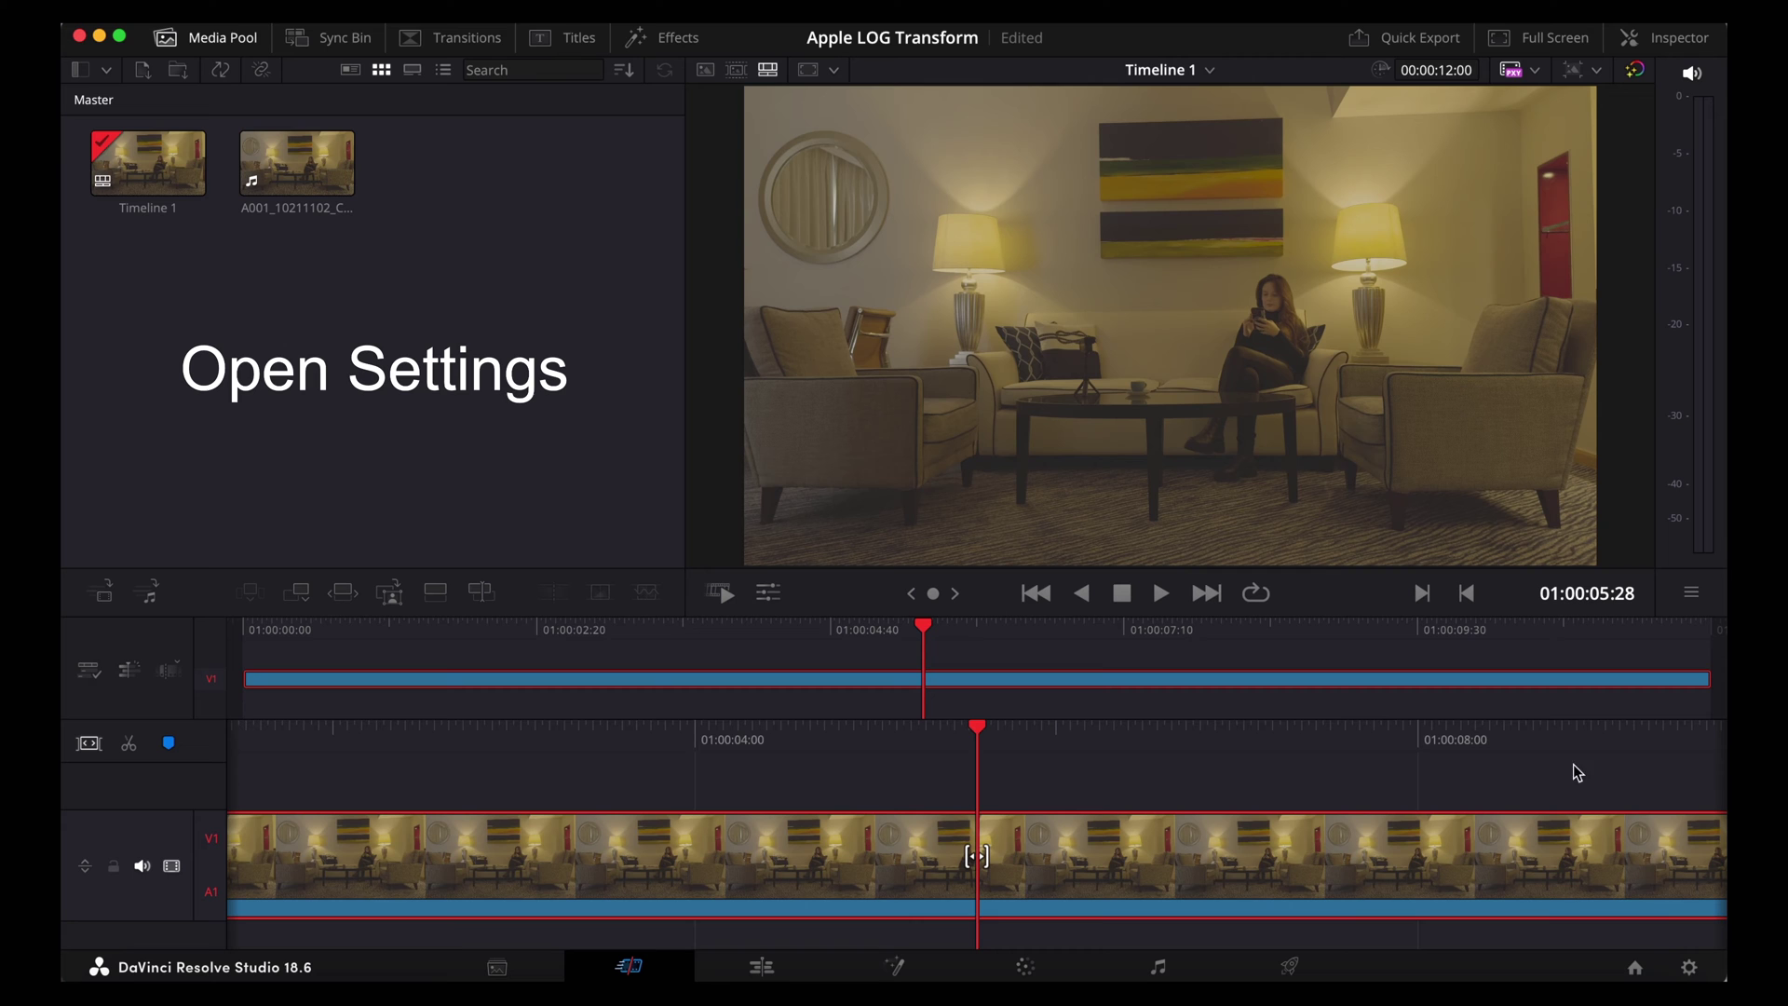
Set color science to DaVinci YRGB Color Managed, keeping SDR processing and SDR Rec.709 output
click(1690, 969)
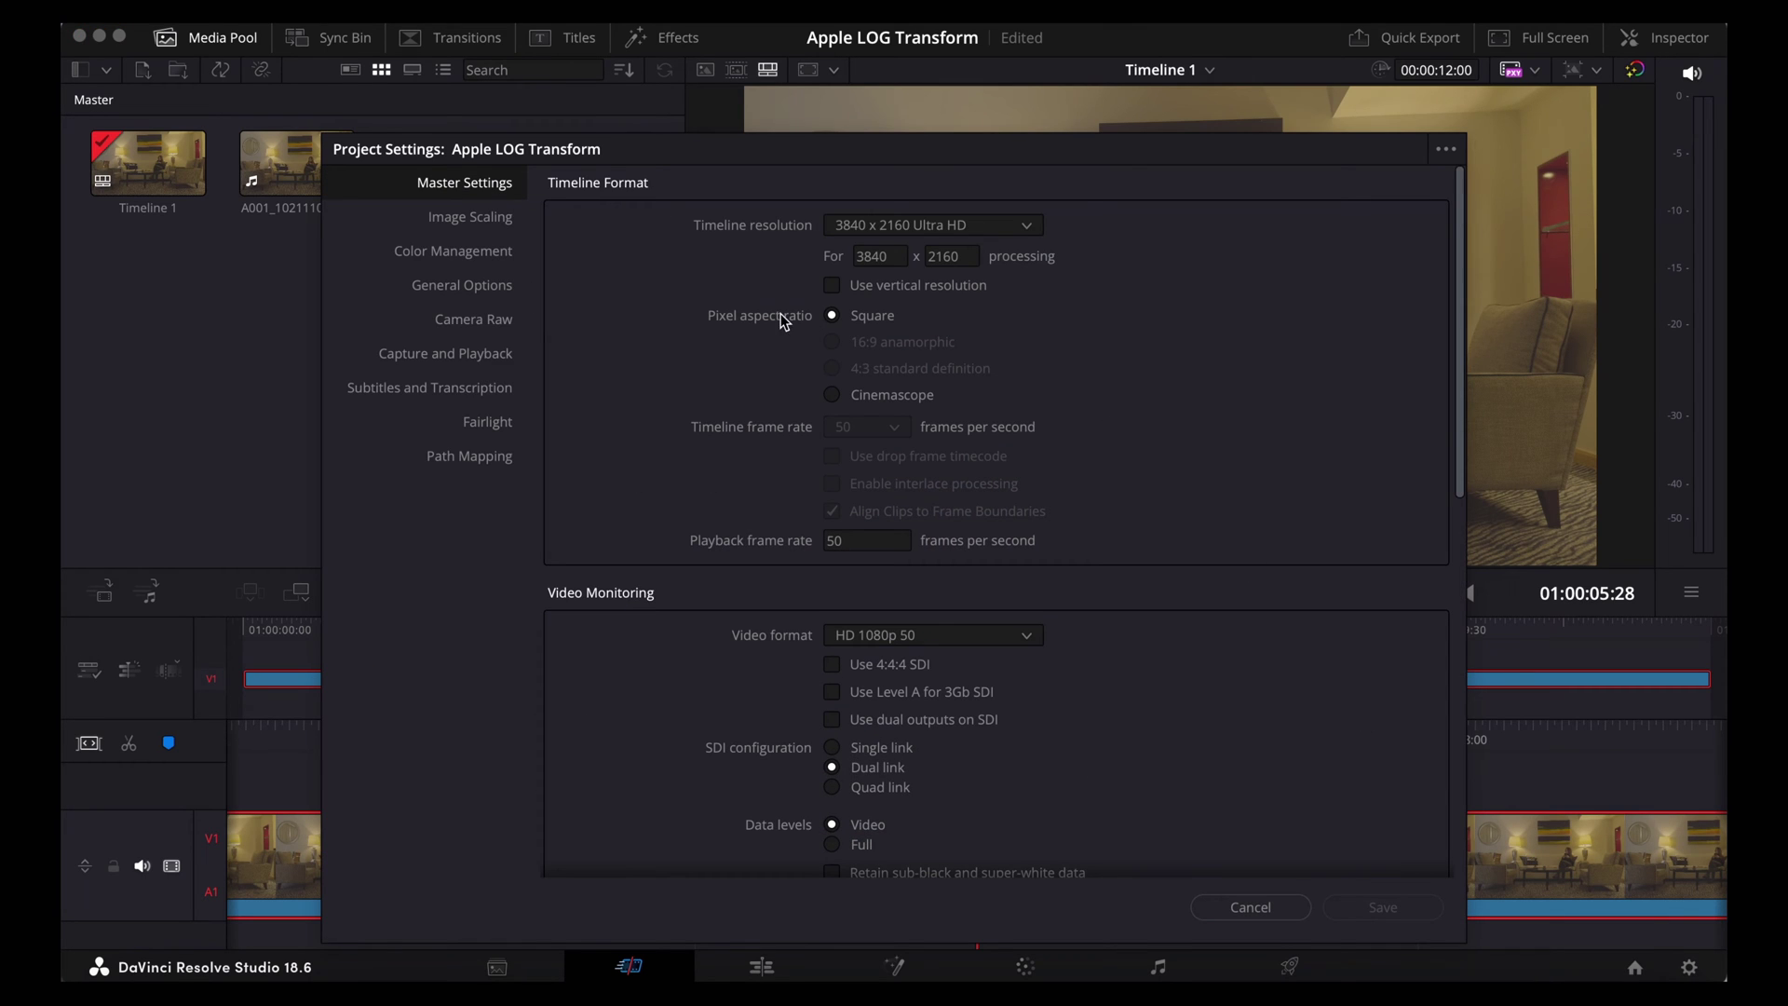
click(497, 257)
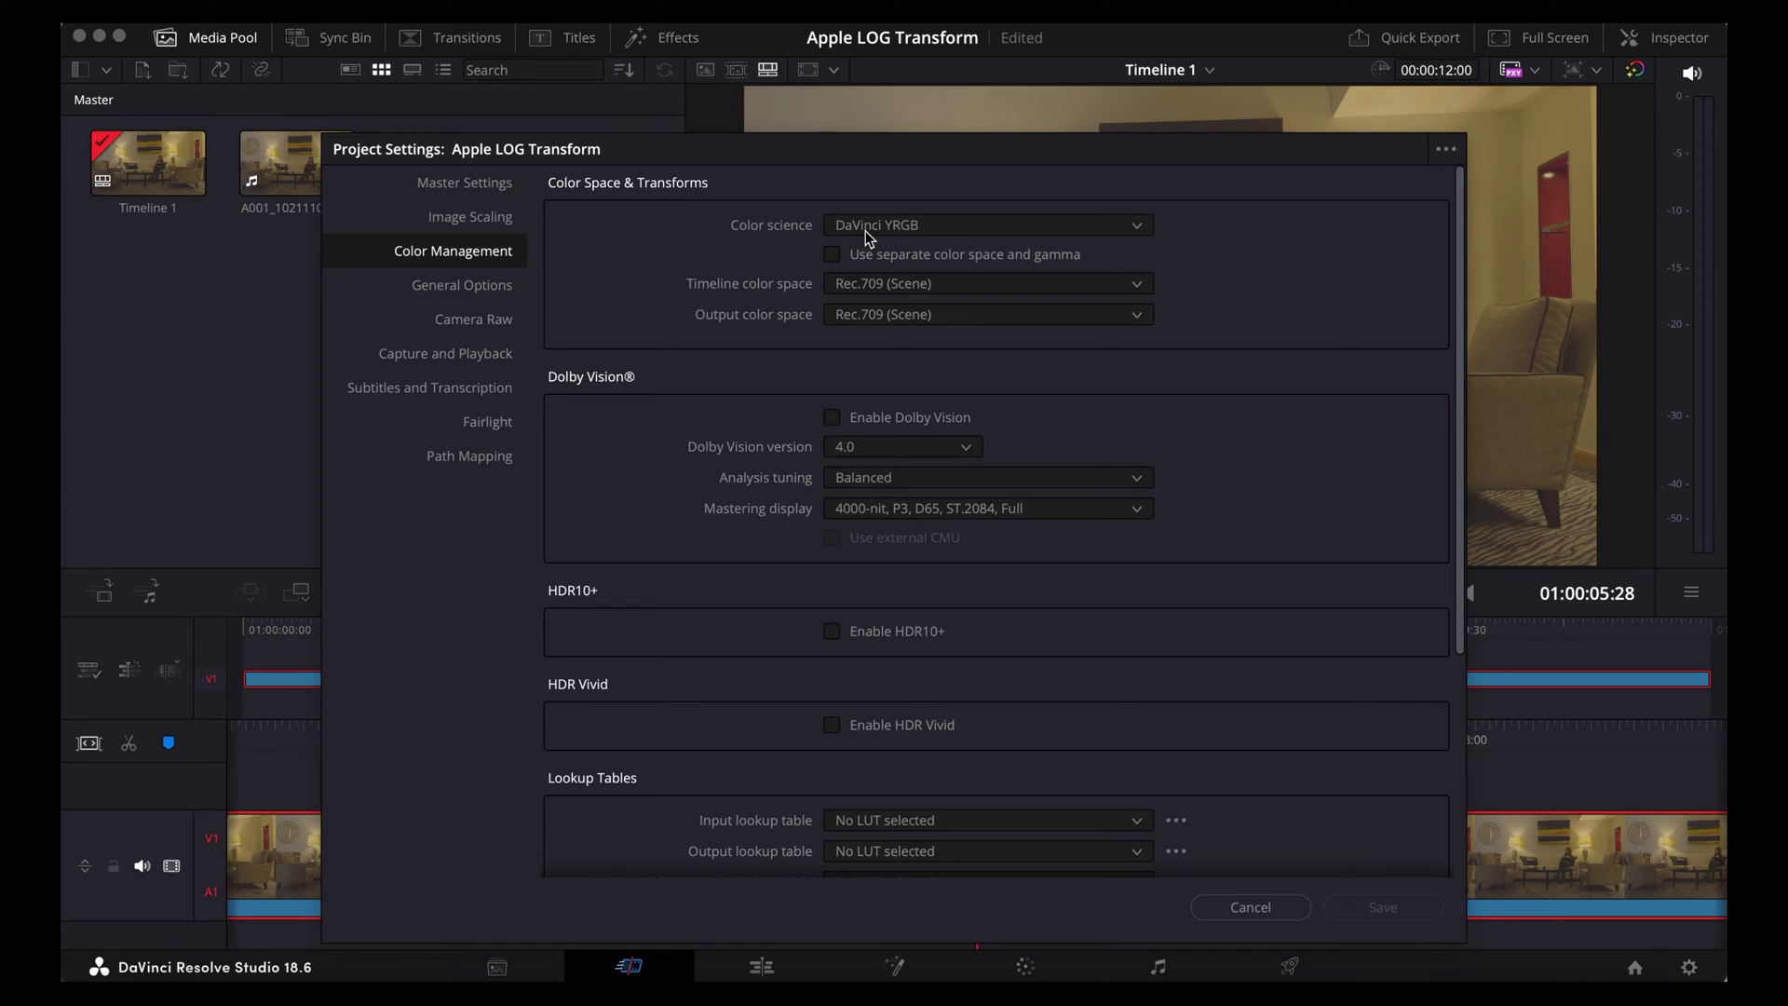
click(939, 226)
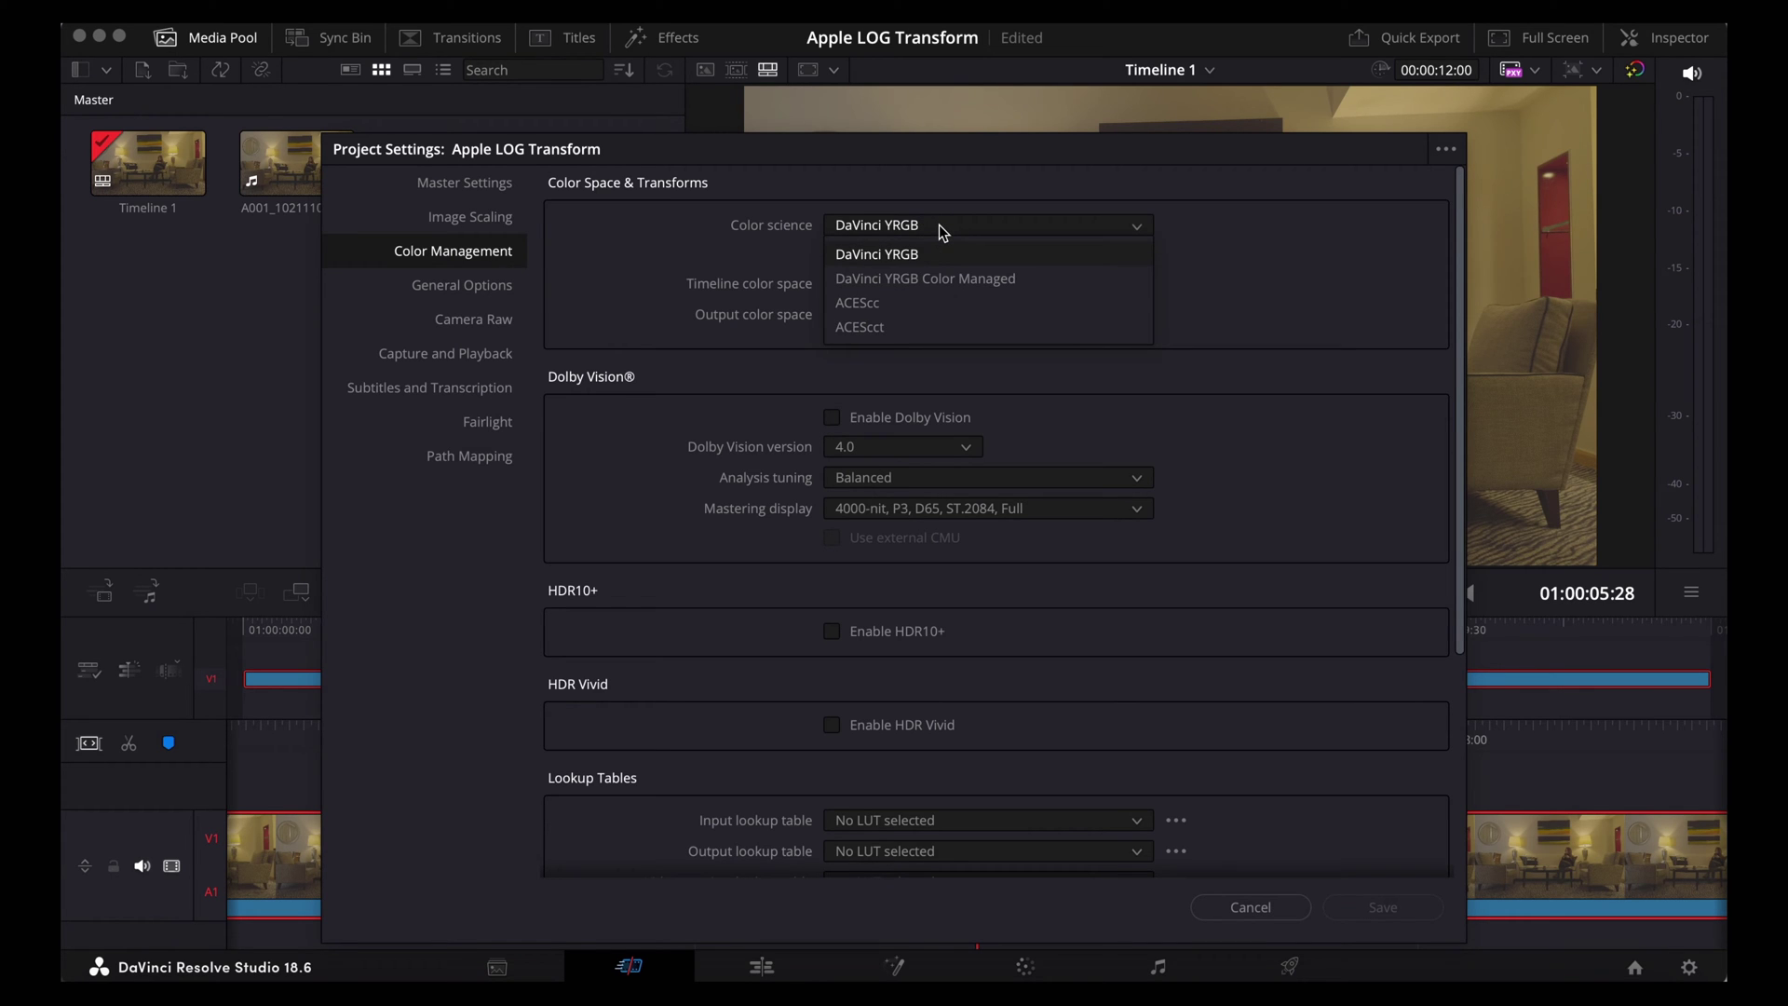
click(958, 279)
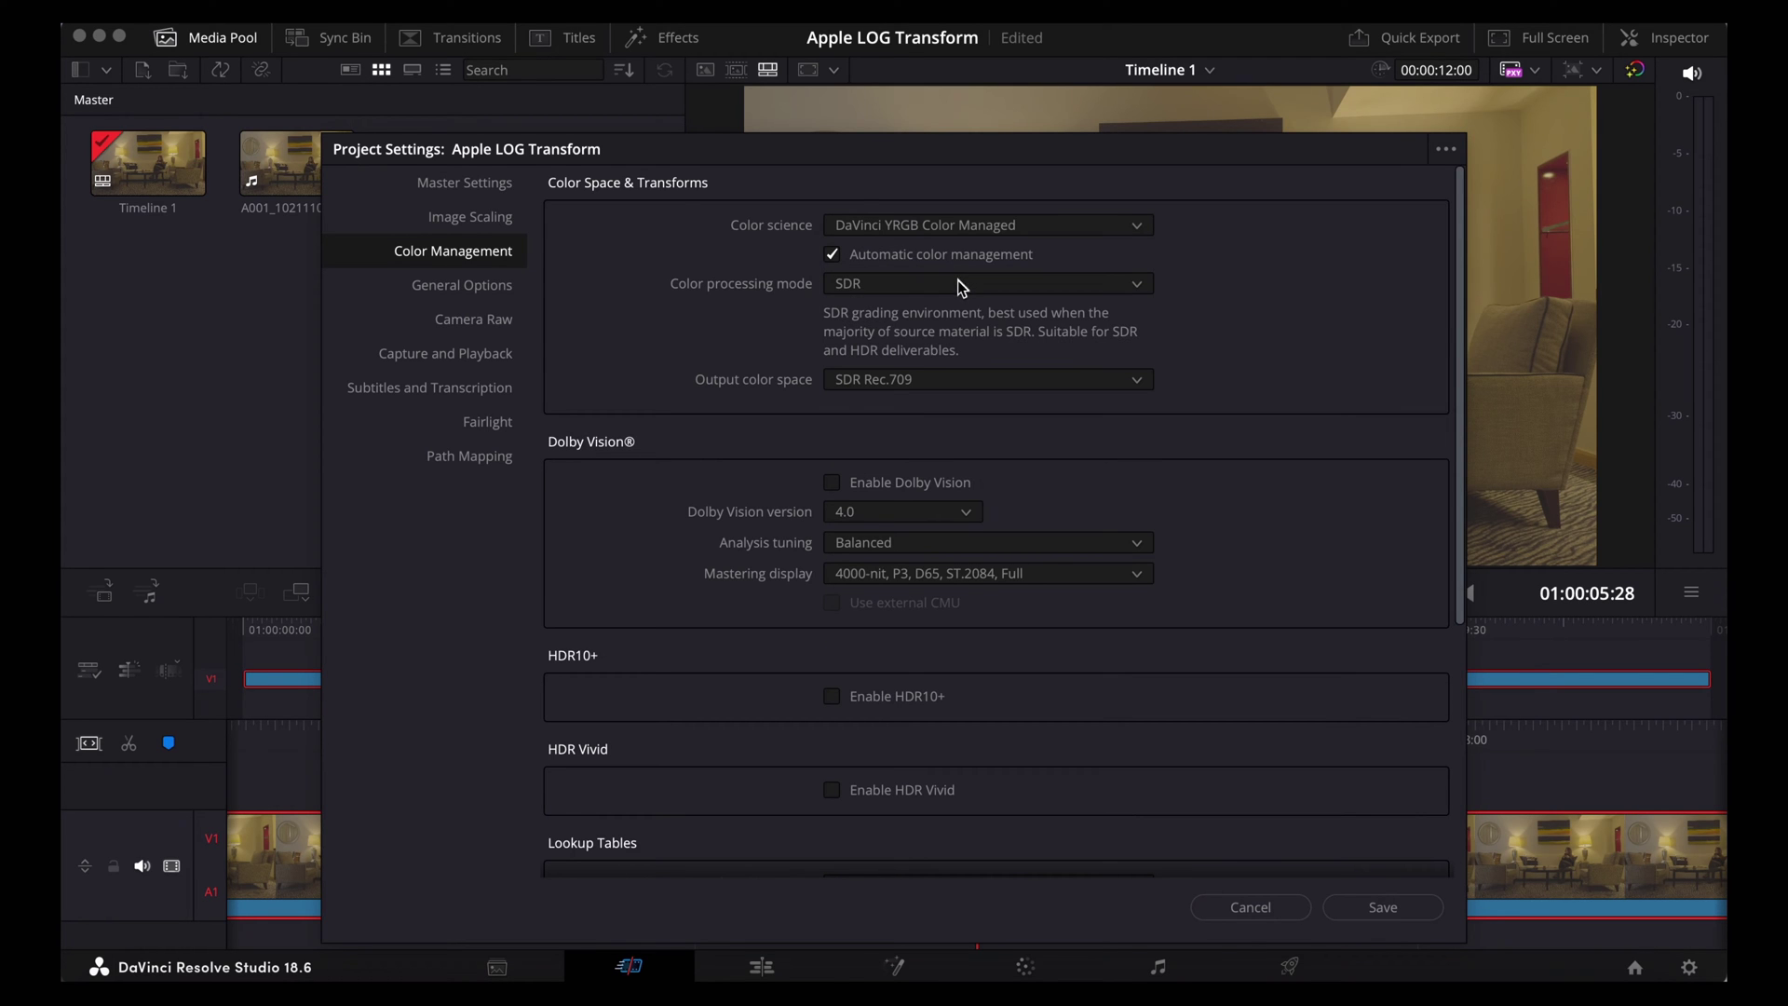
click(931, 283)
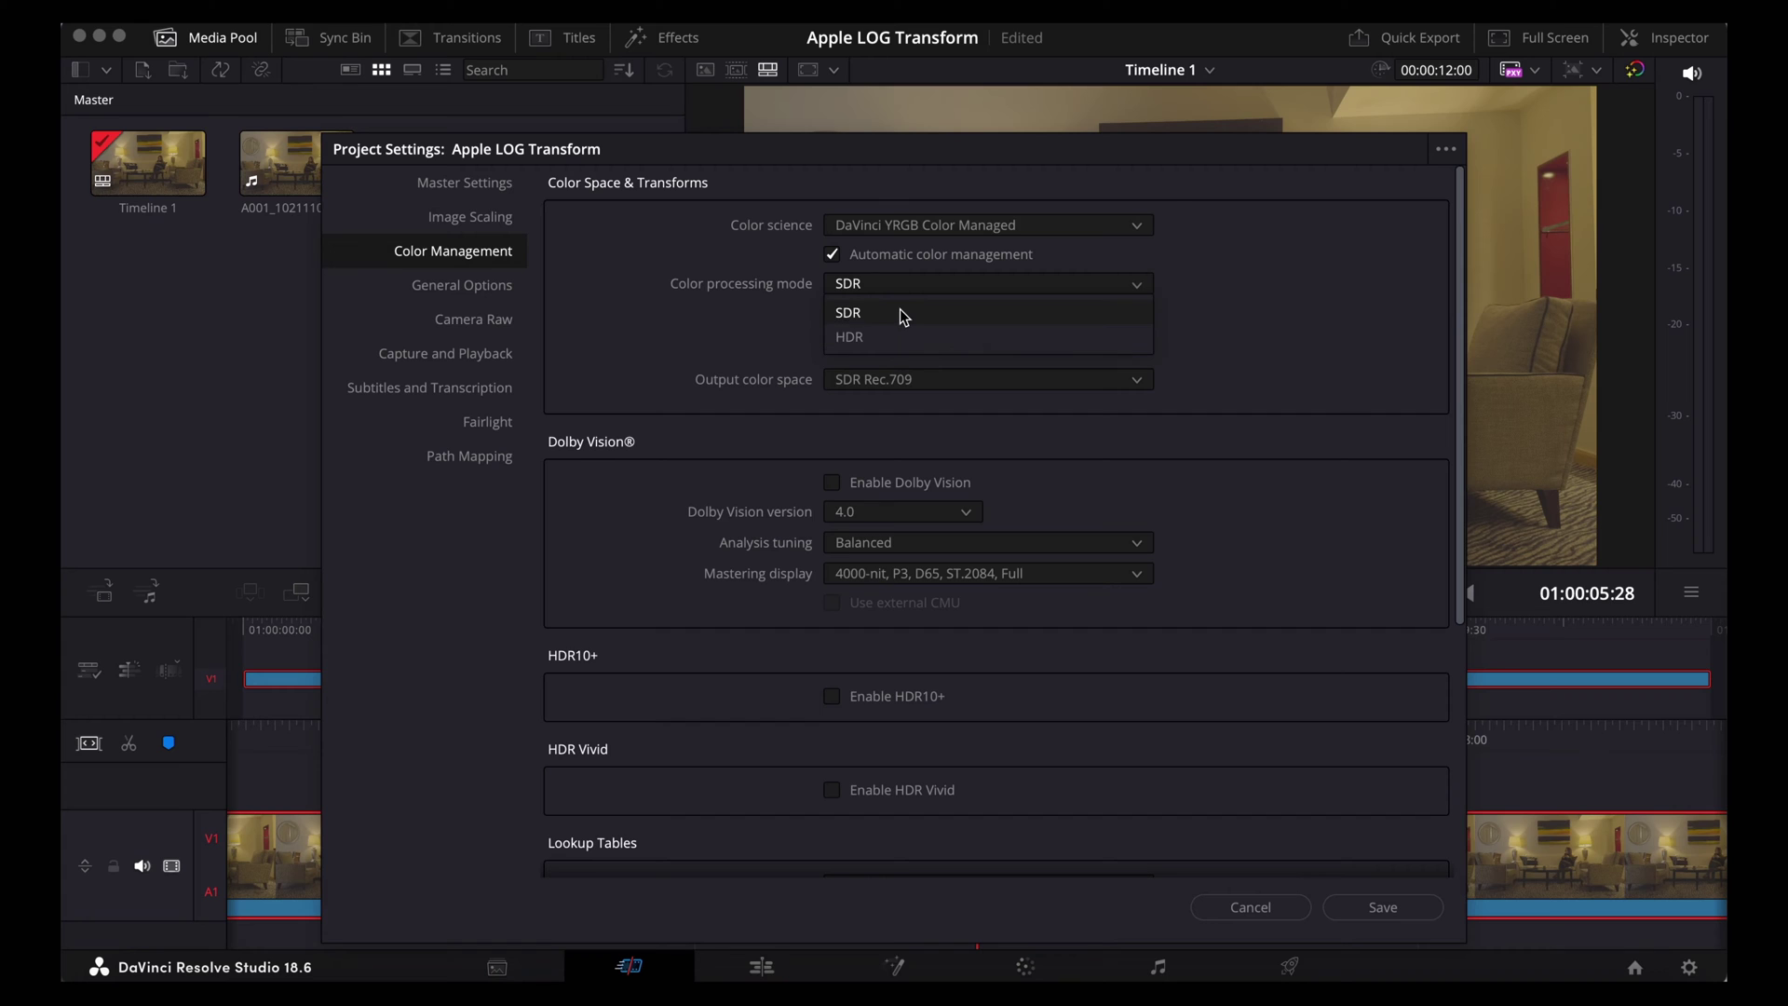
click(901, 312)
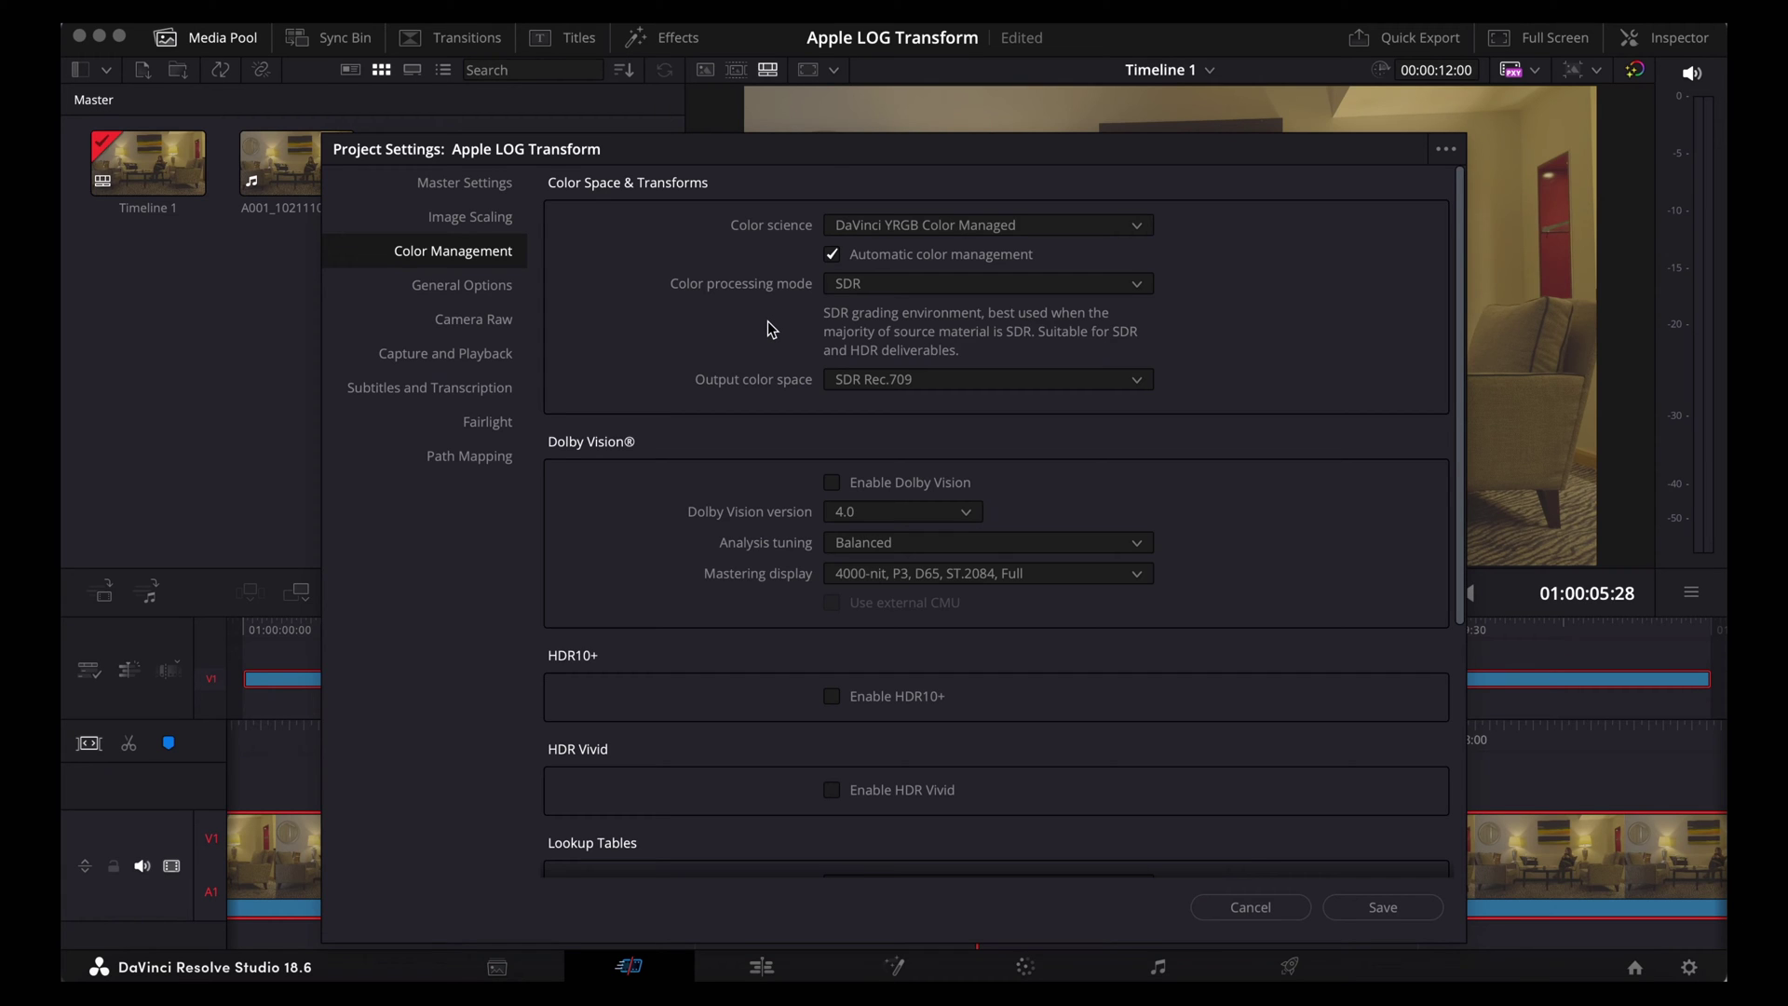
click(1001, 390)
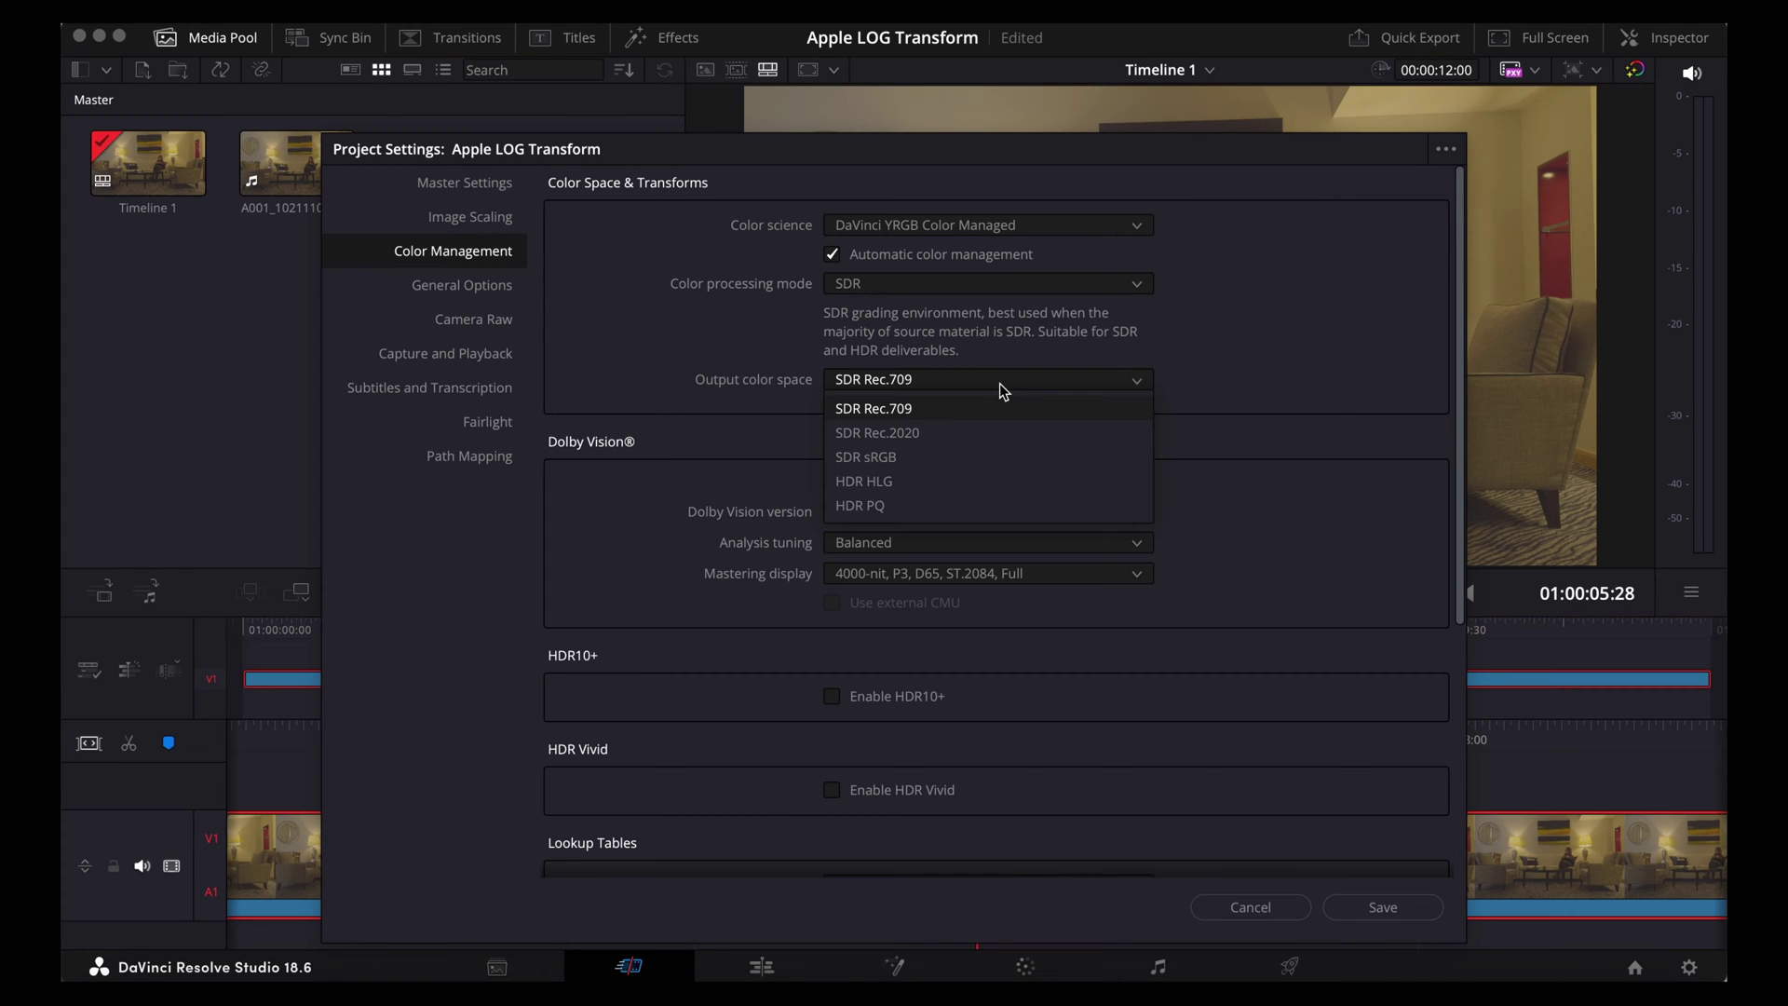
click(998, 383)
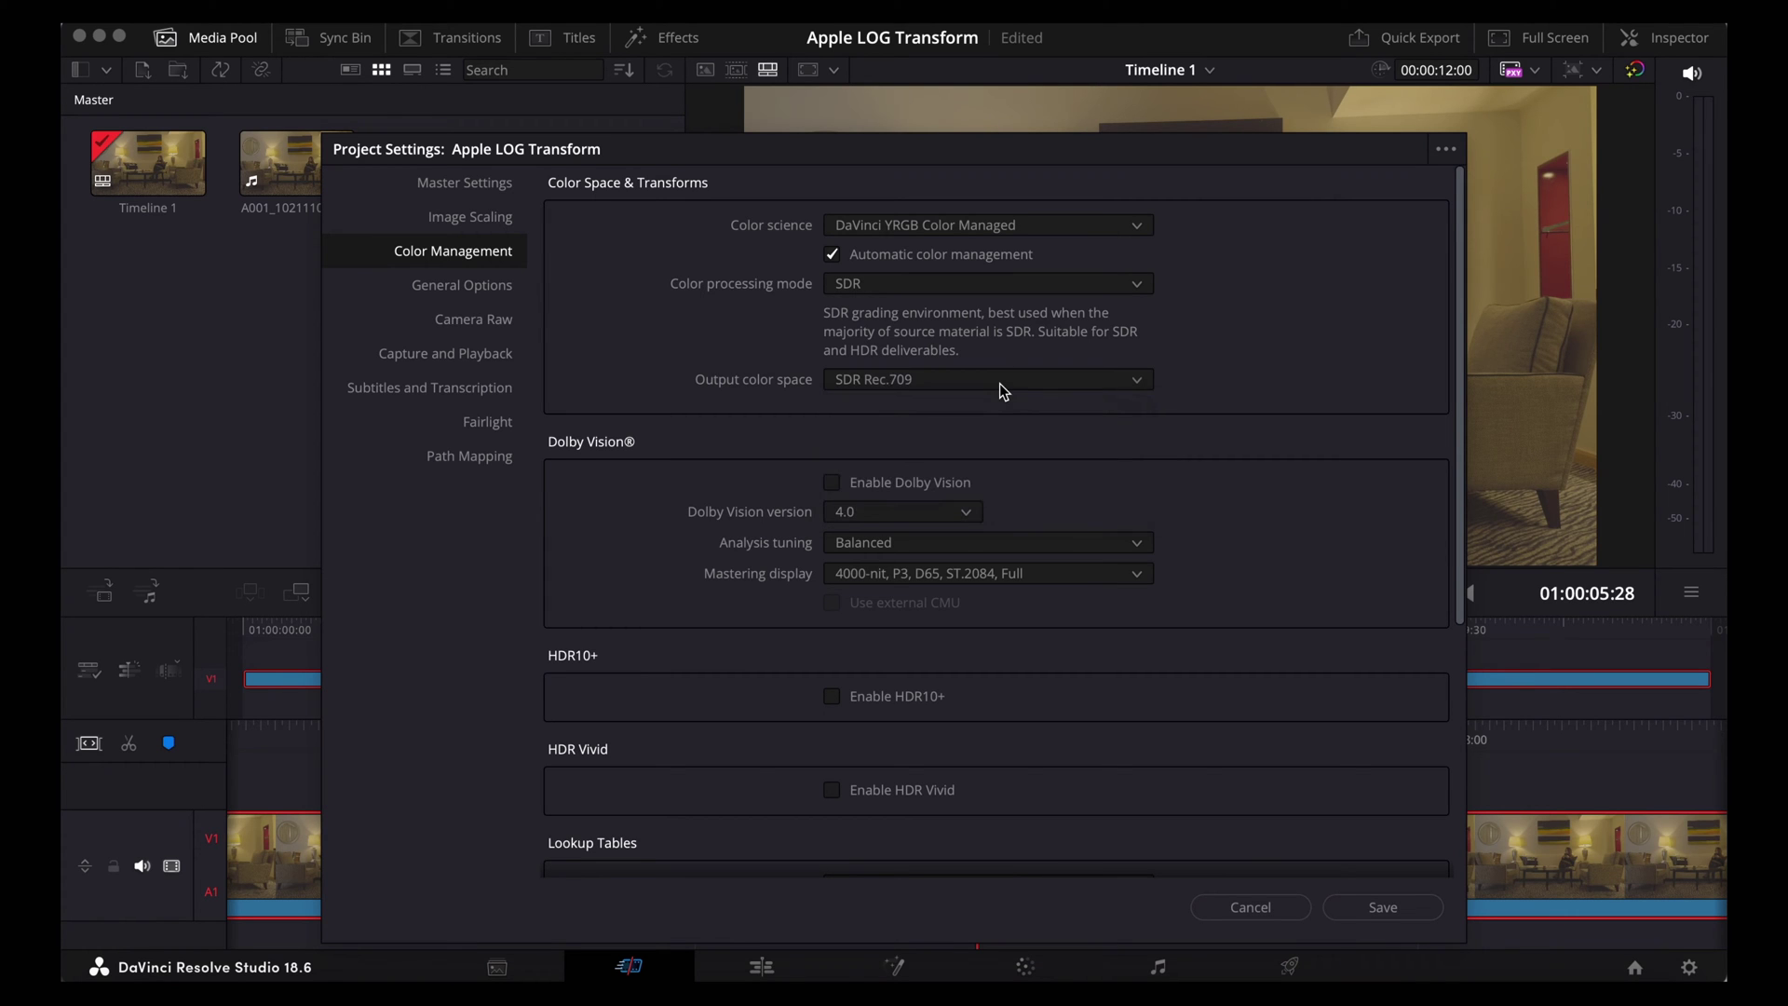
drag(1312, 153, 683, 78)
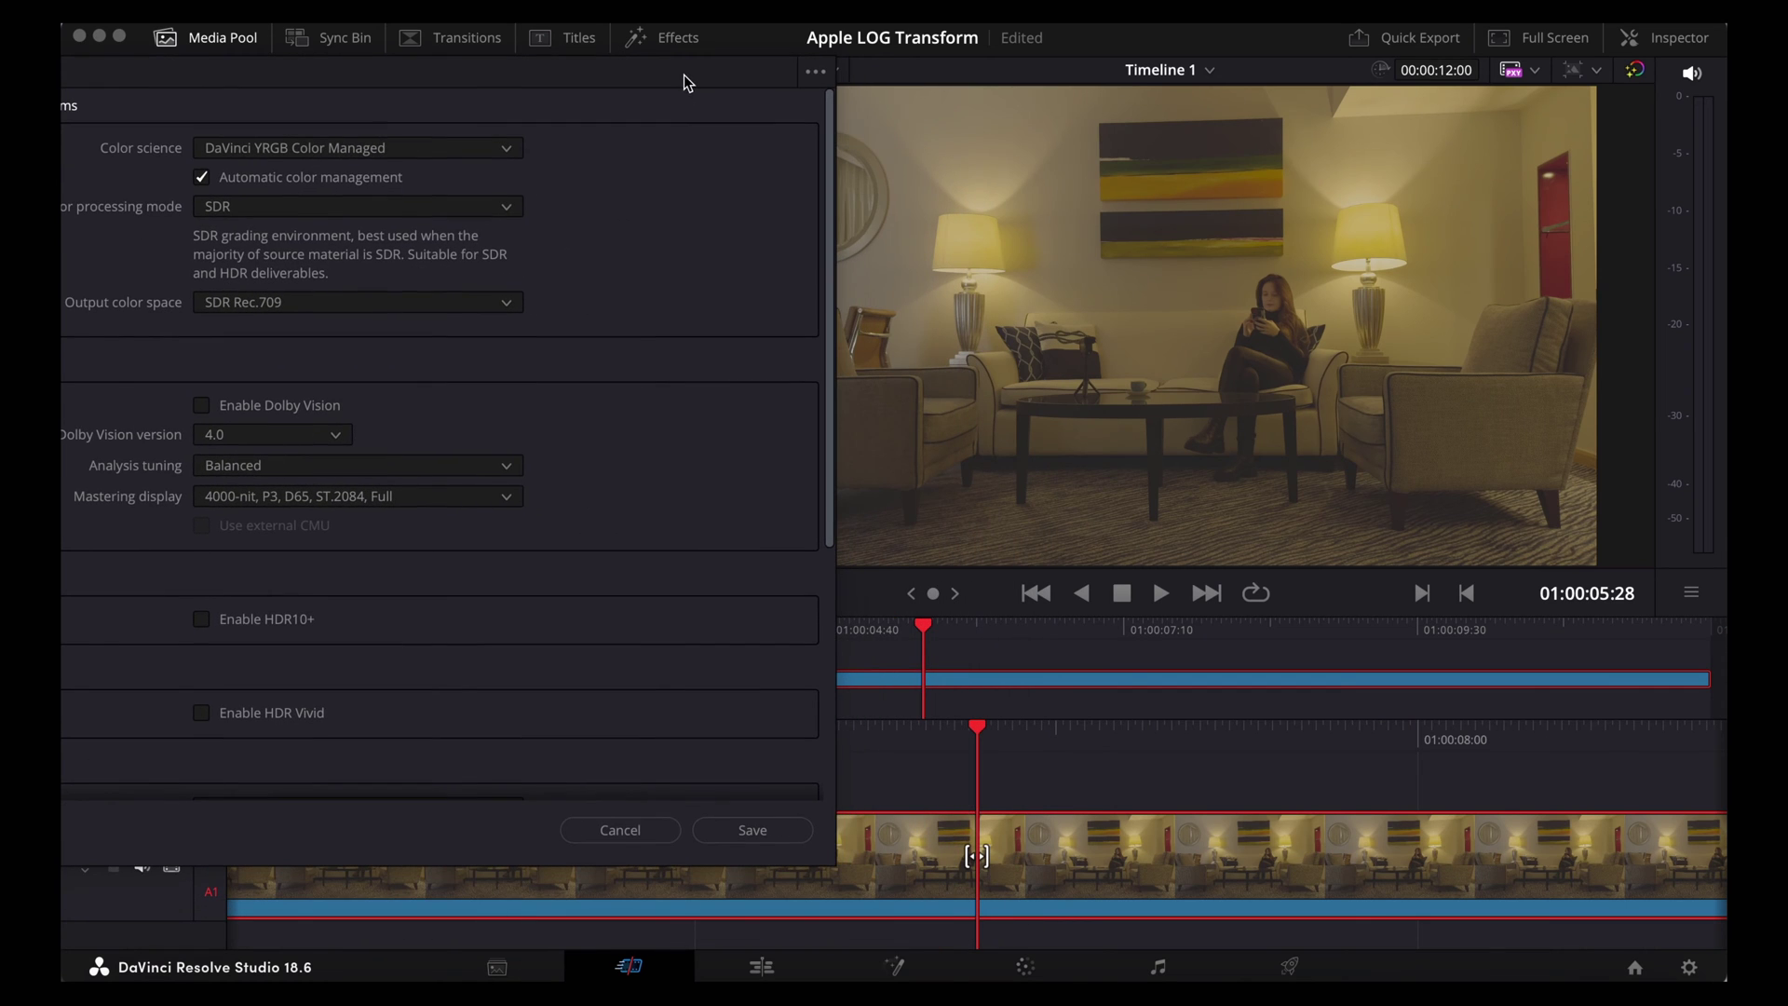
Save the color management settings and switch to the Color page
click(779, 831)
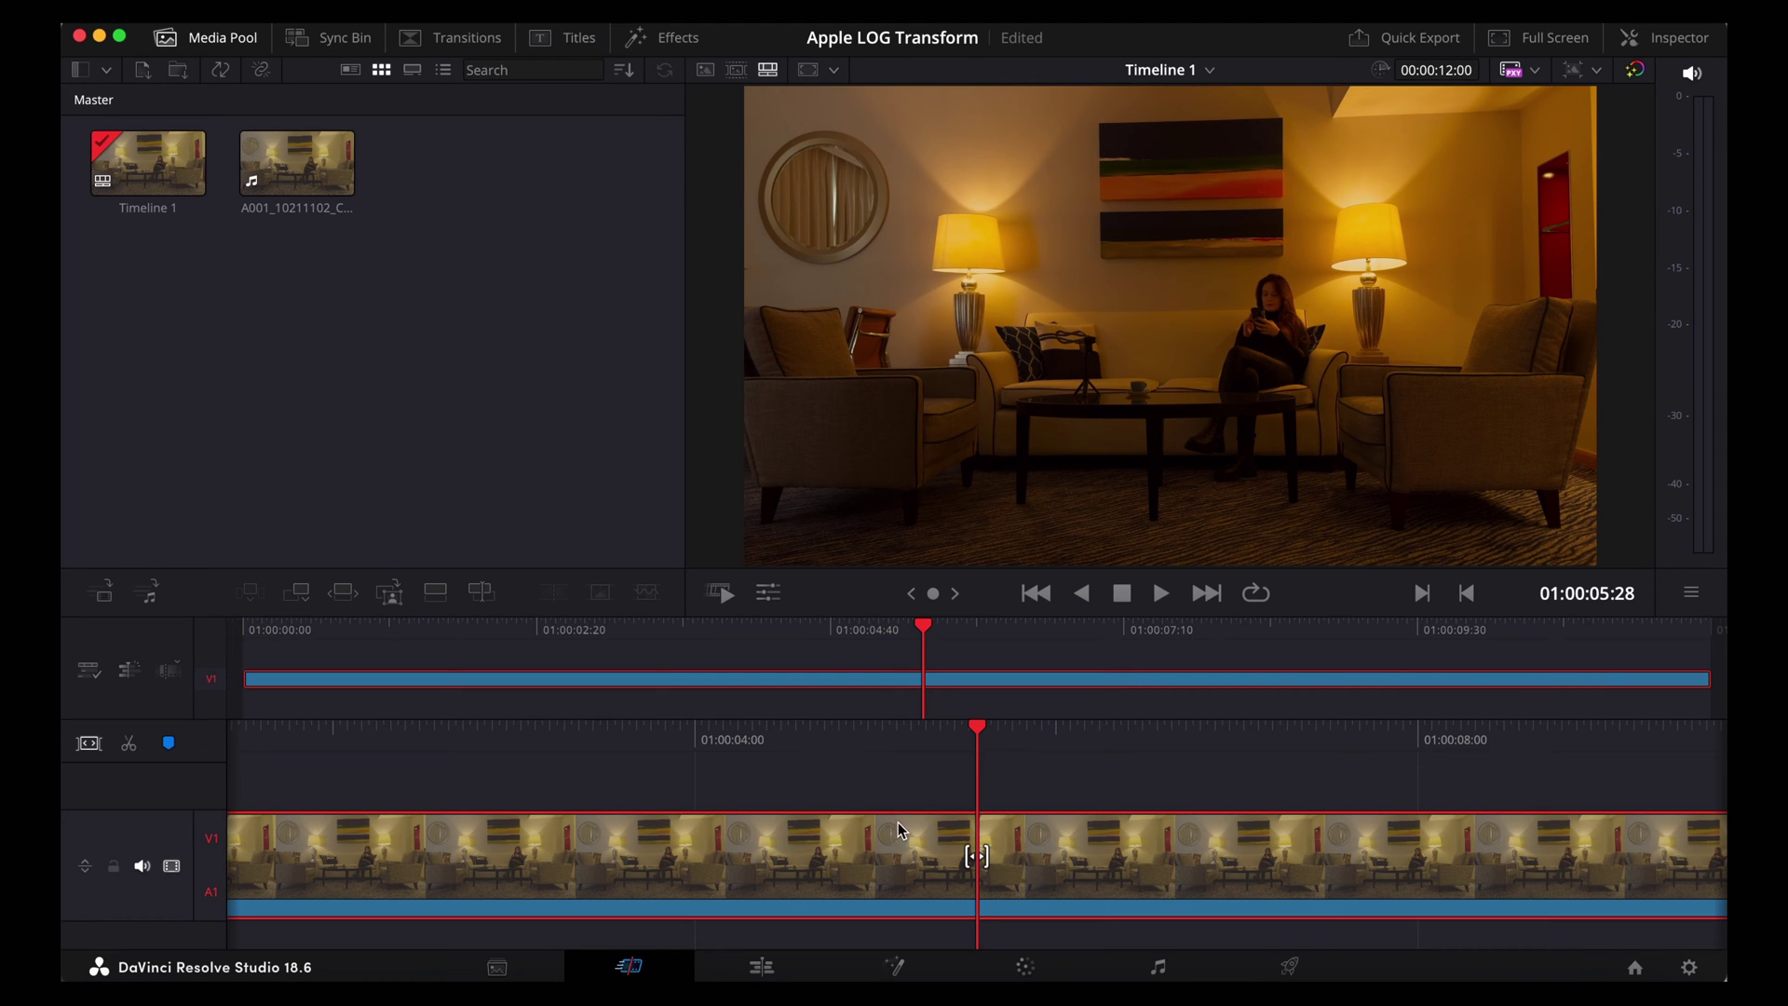
click(1026, 967)
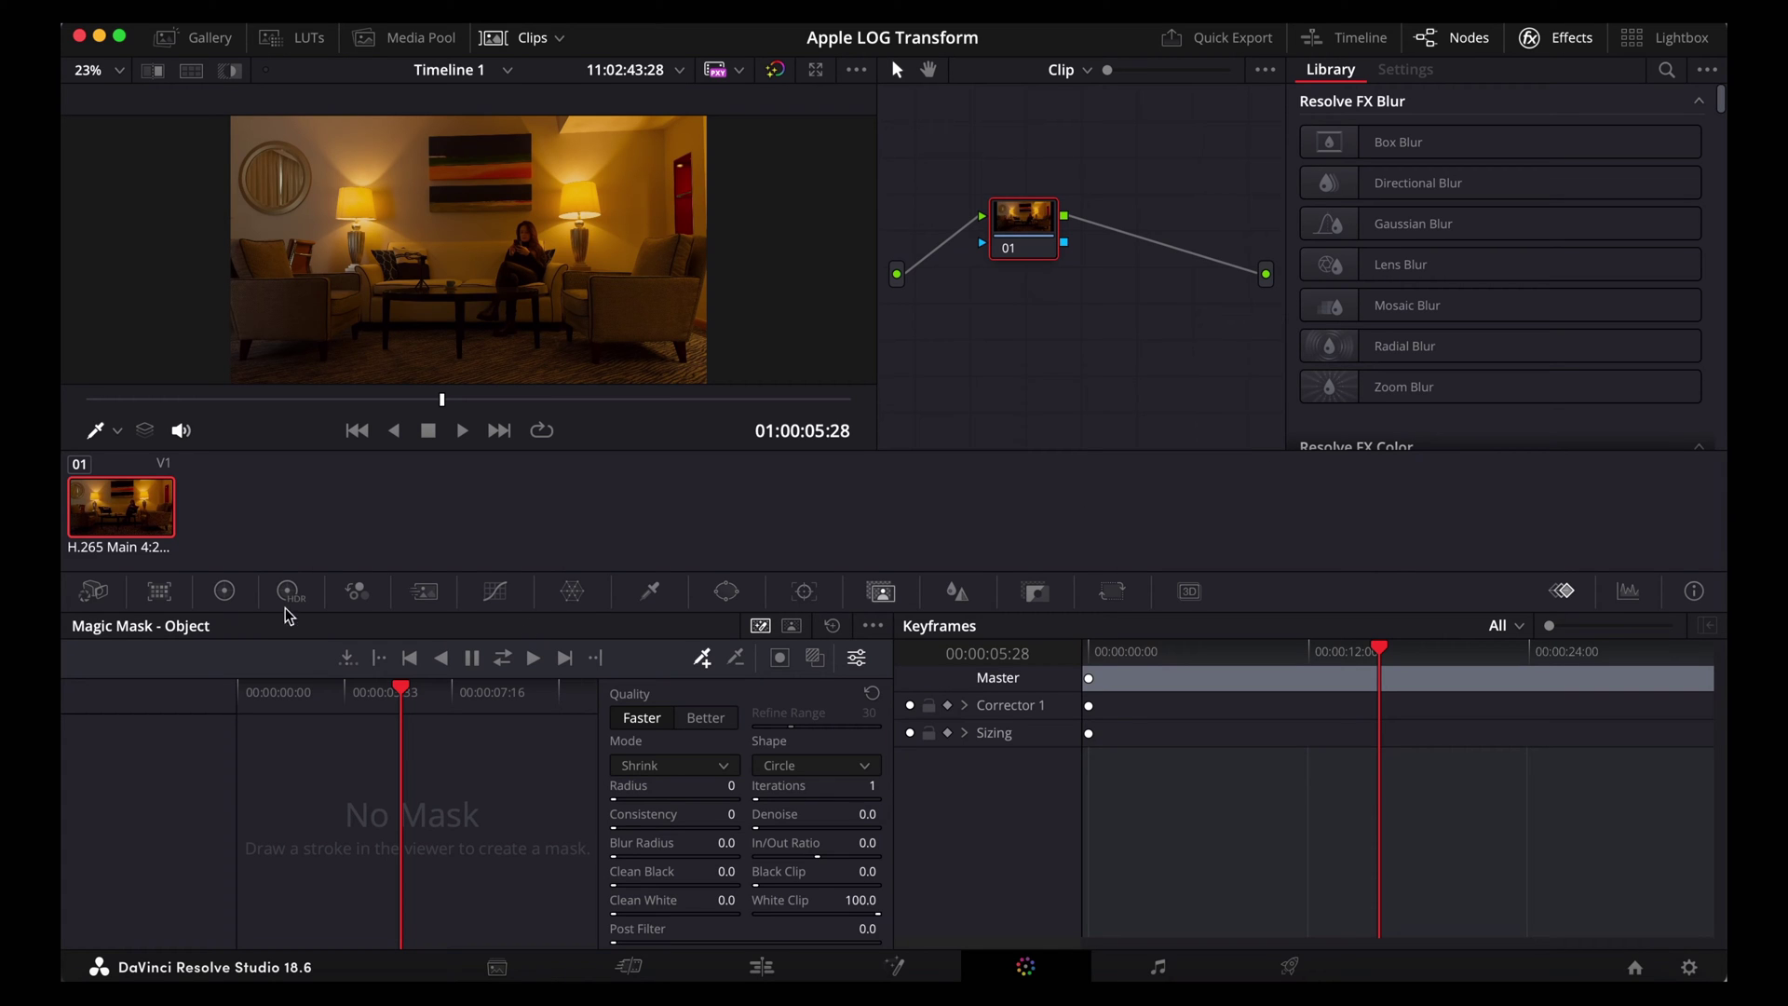
With wheels and RGB parade shown, raise Shadows to 100 and lower Saturation to 21.20
click(225, 593)
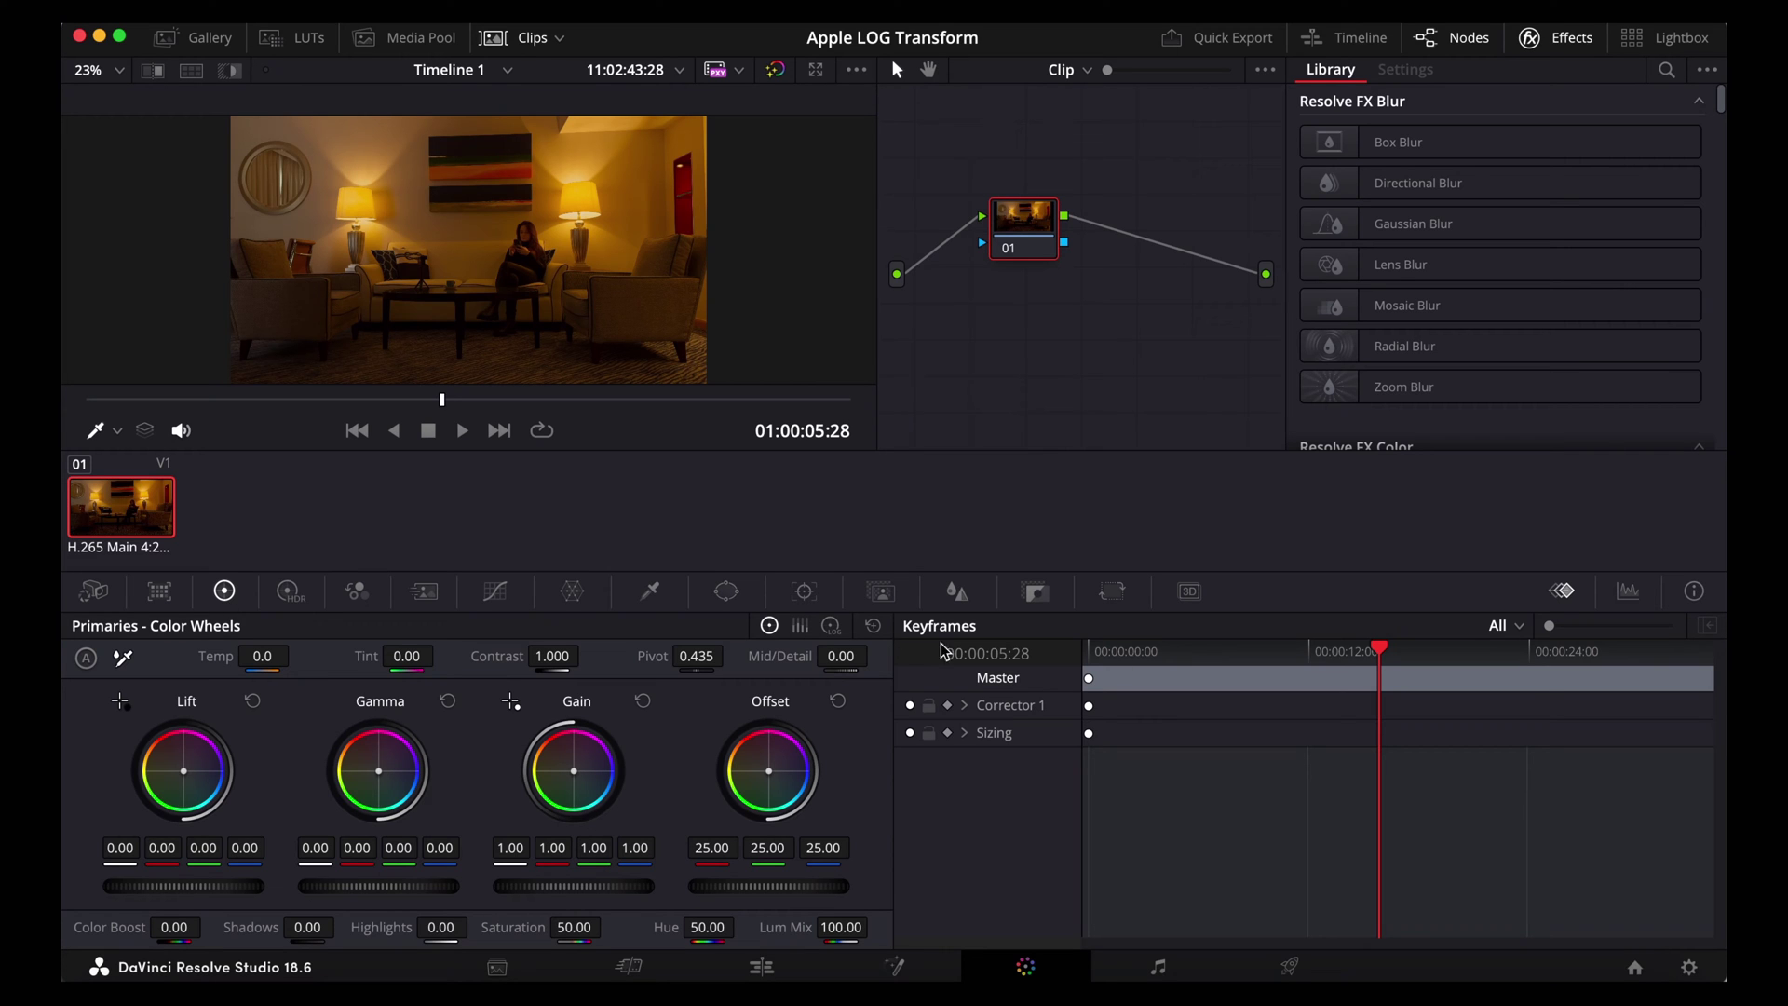
click(1629, 592)
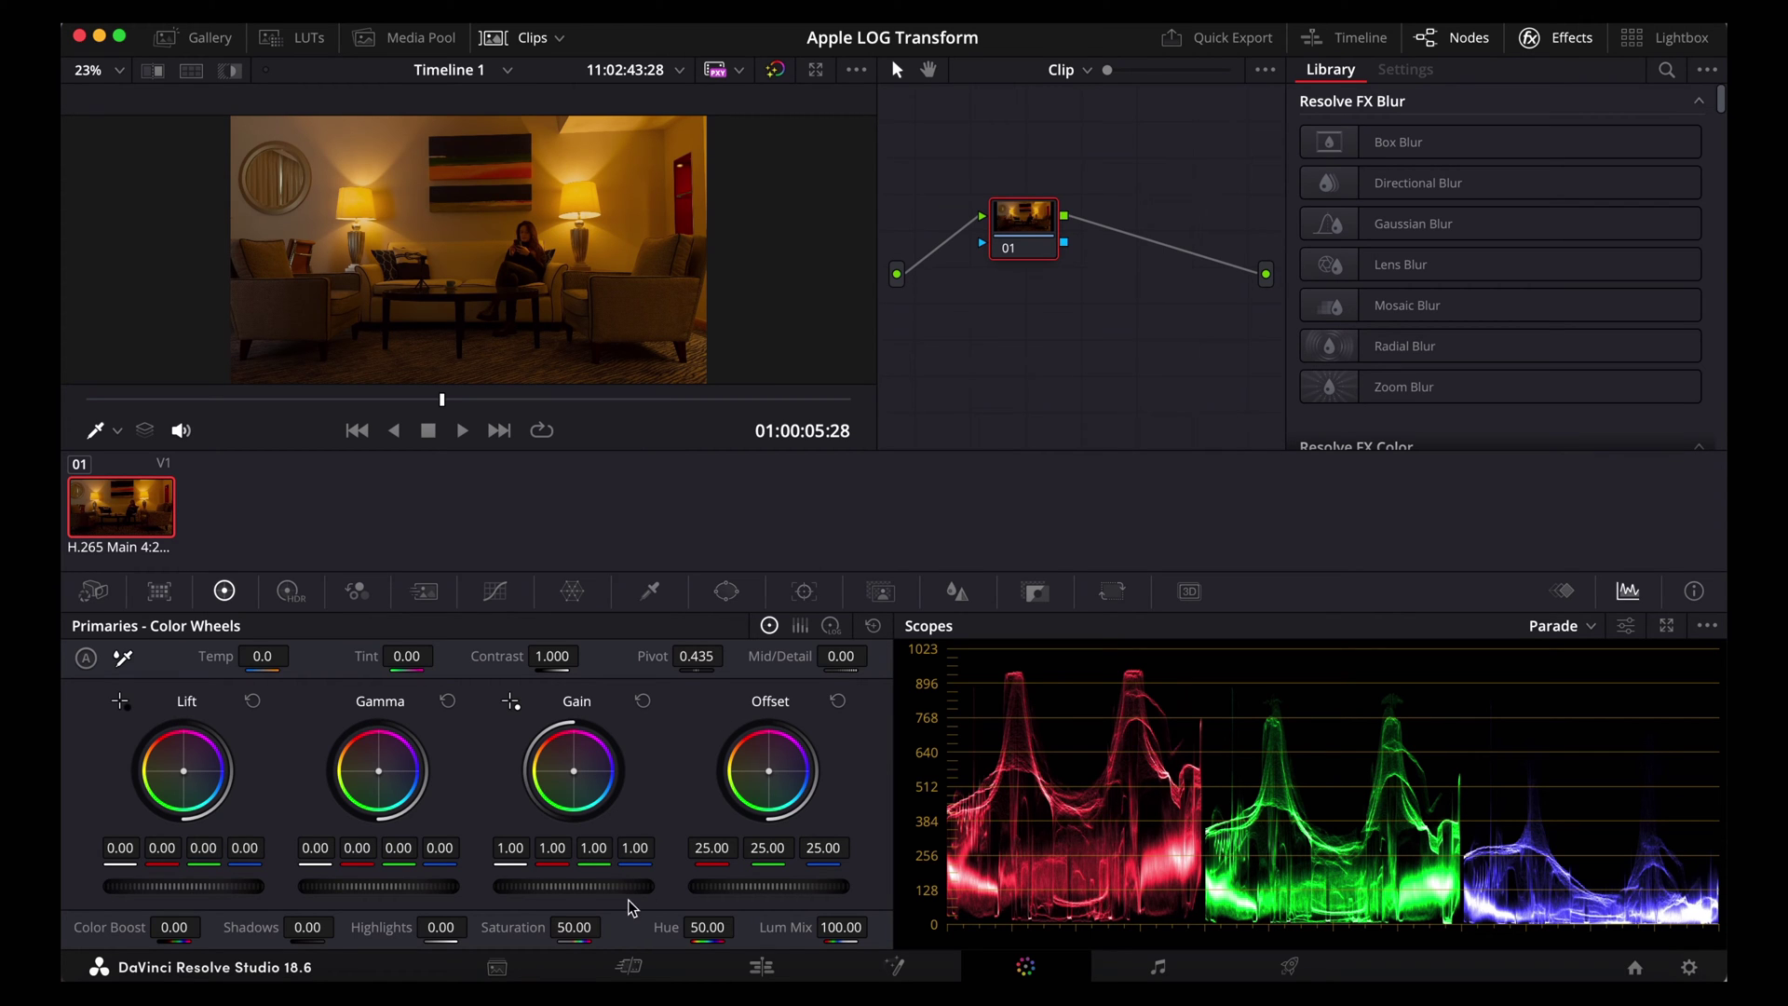
mouse_move(590, 935)
mouse_down()
mouse_move(563, 935)
mouse_move(610, 925)
mouse_up()
drag(307, 928, 341, 925)
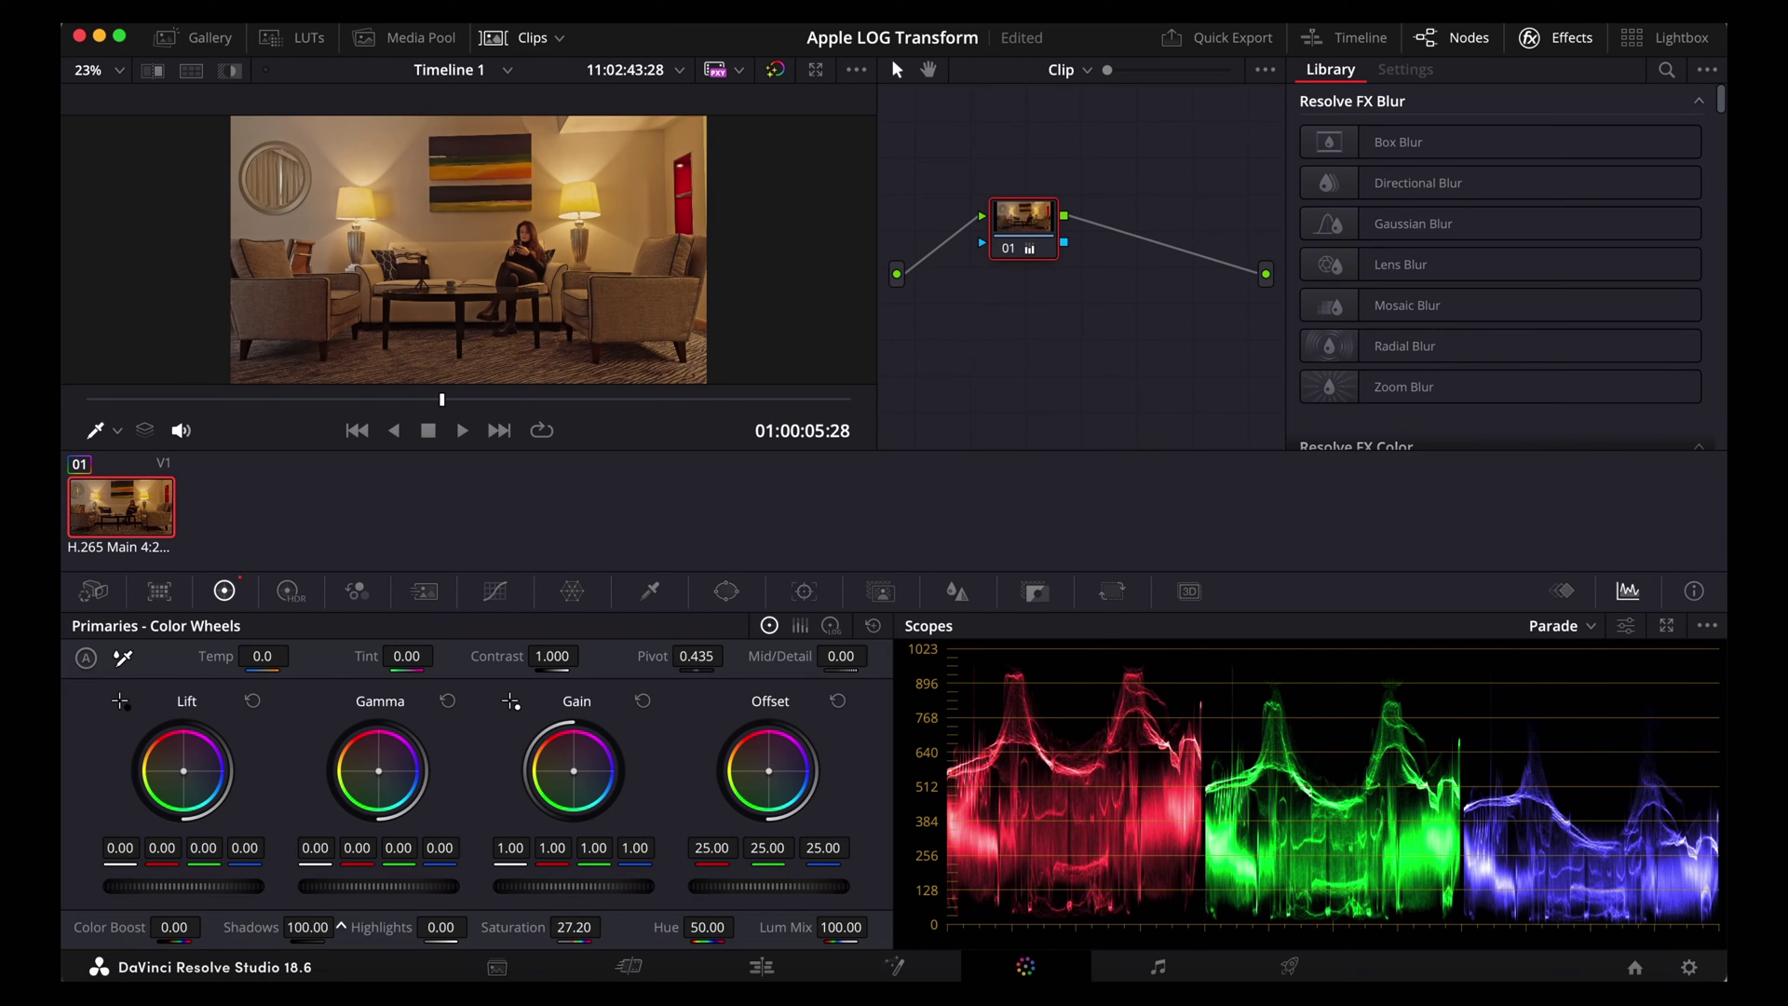
drag(574, 928, 443, 937)
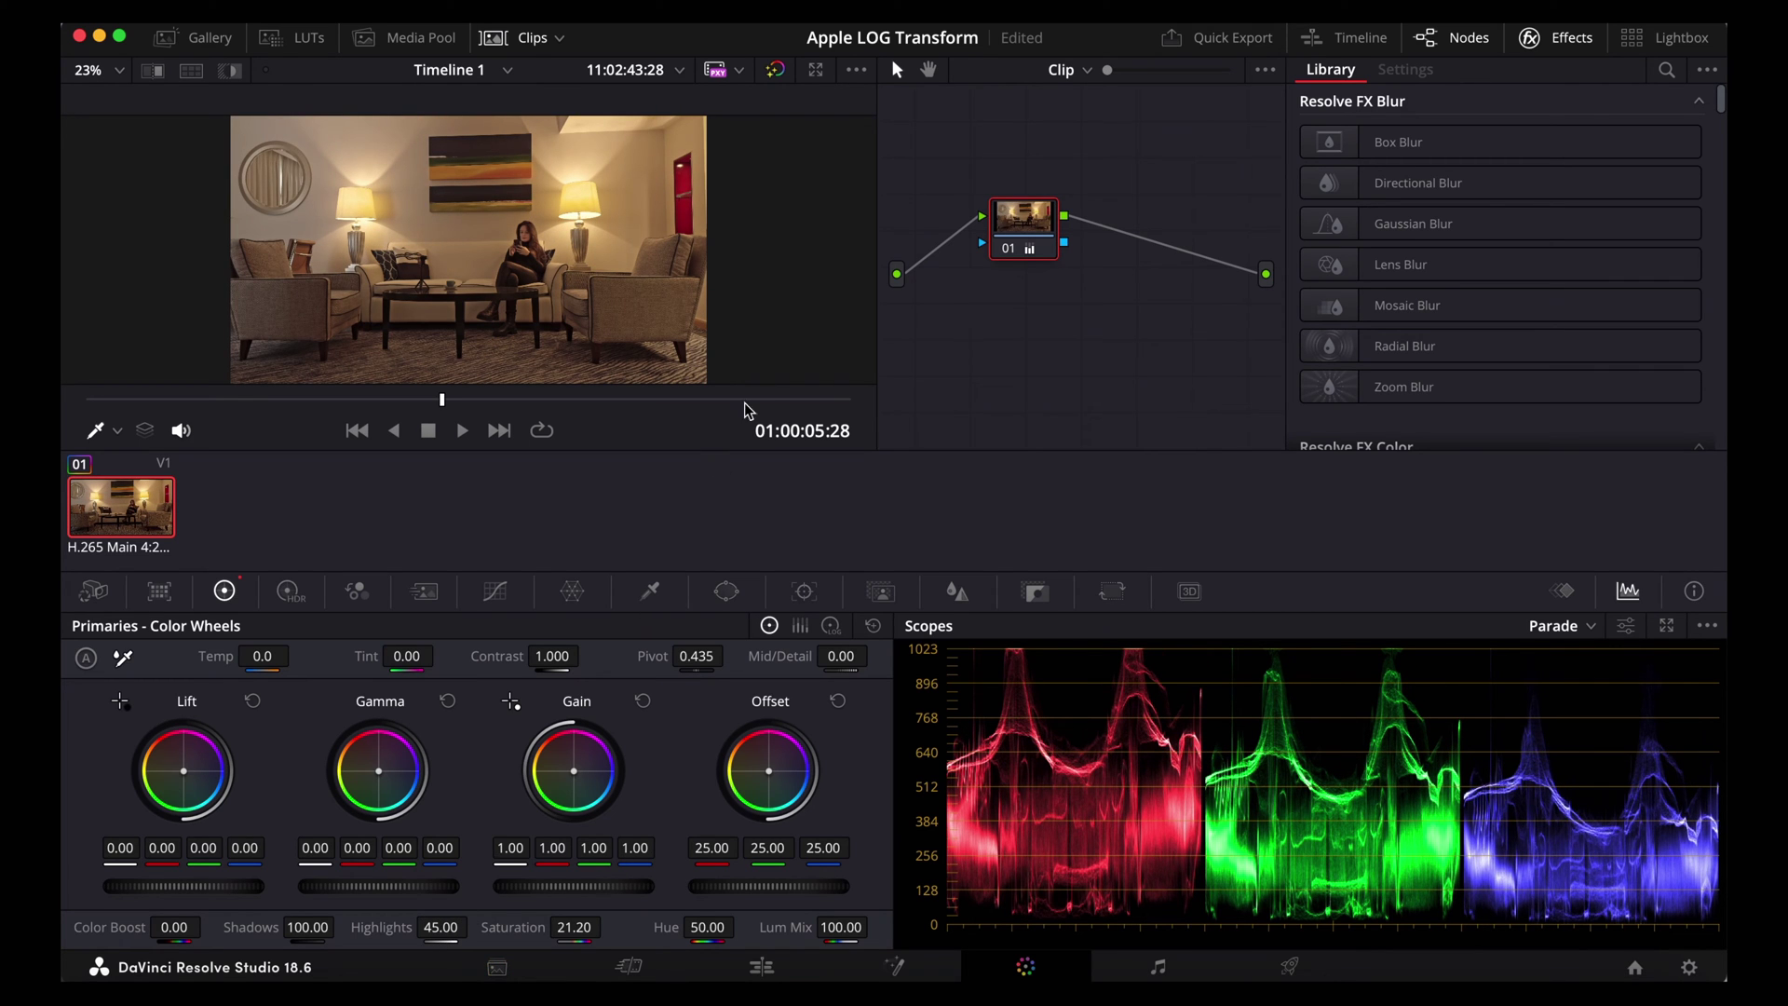
Bypass the grade to compare with the ungraded clip, then return to the Cut page
click(777, 72)
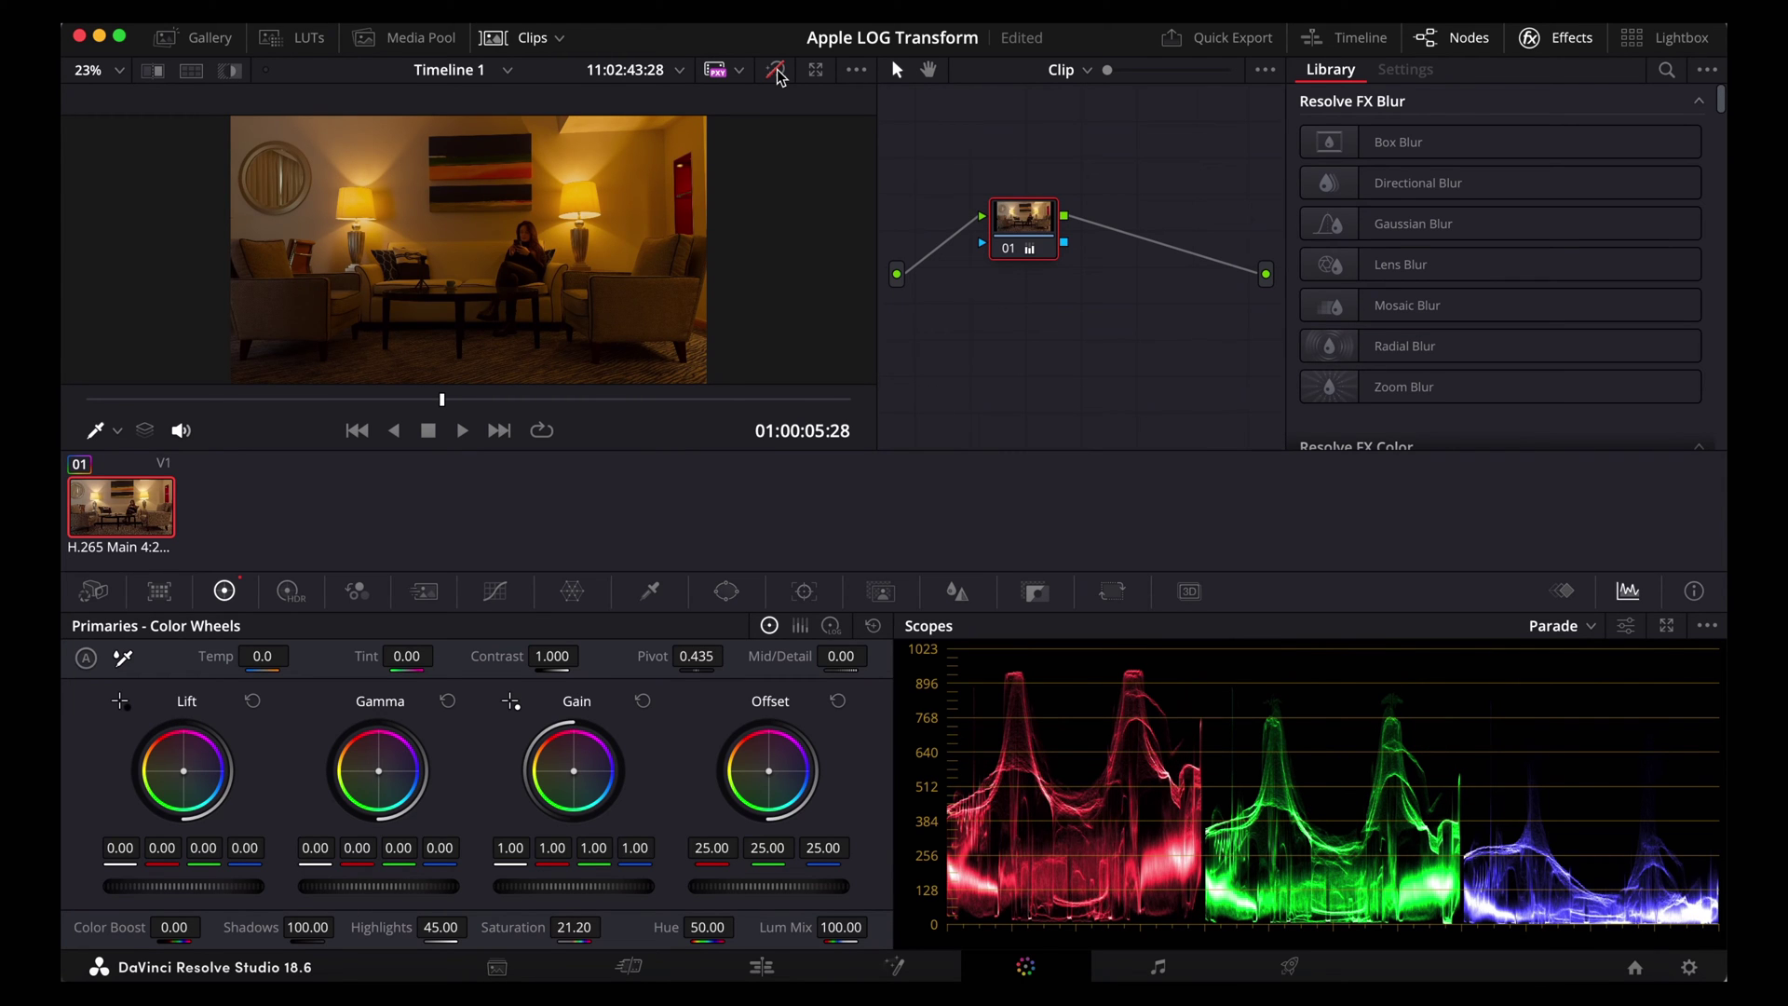
click(777, 72)
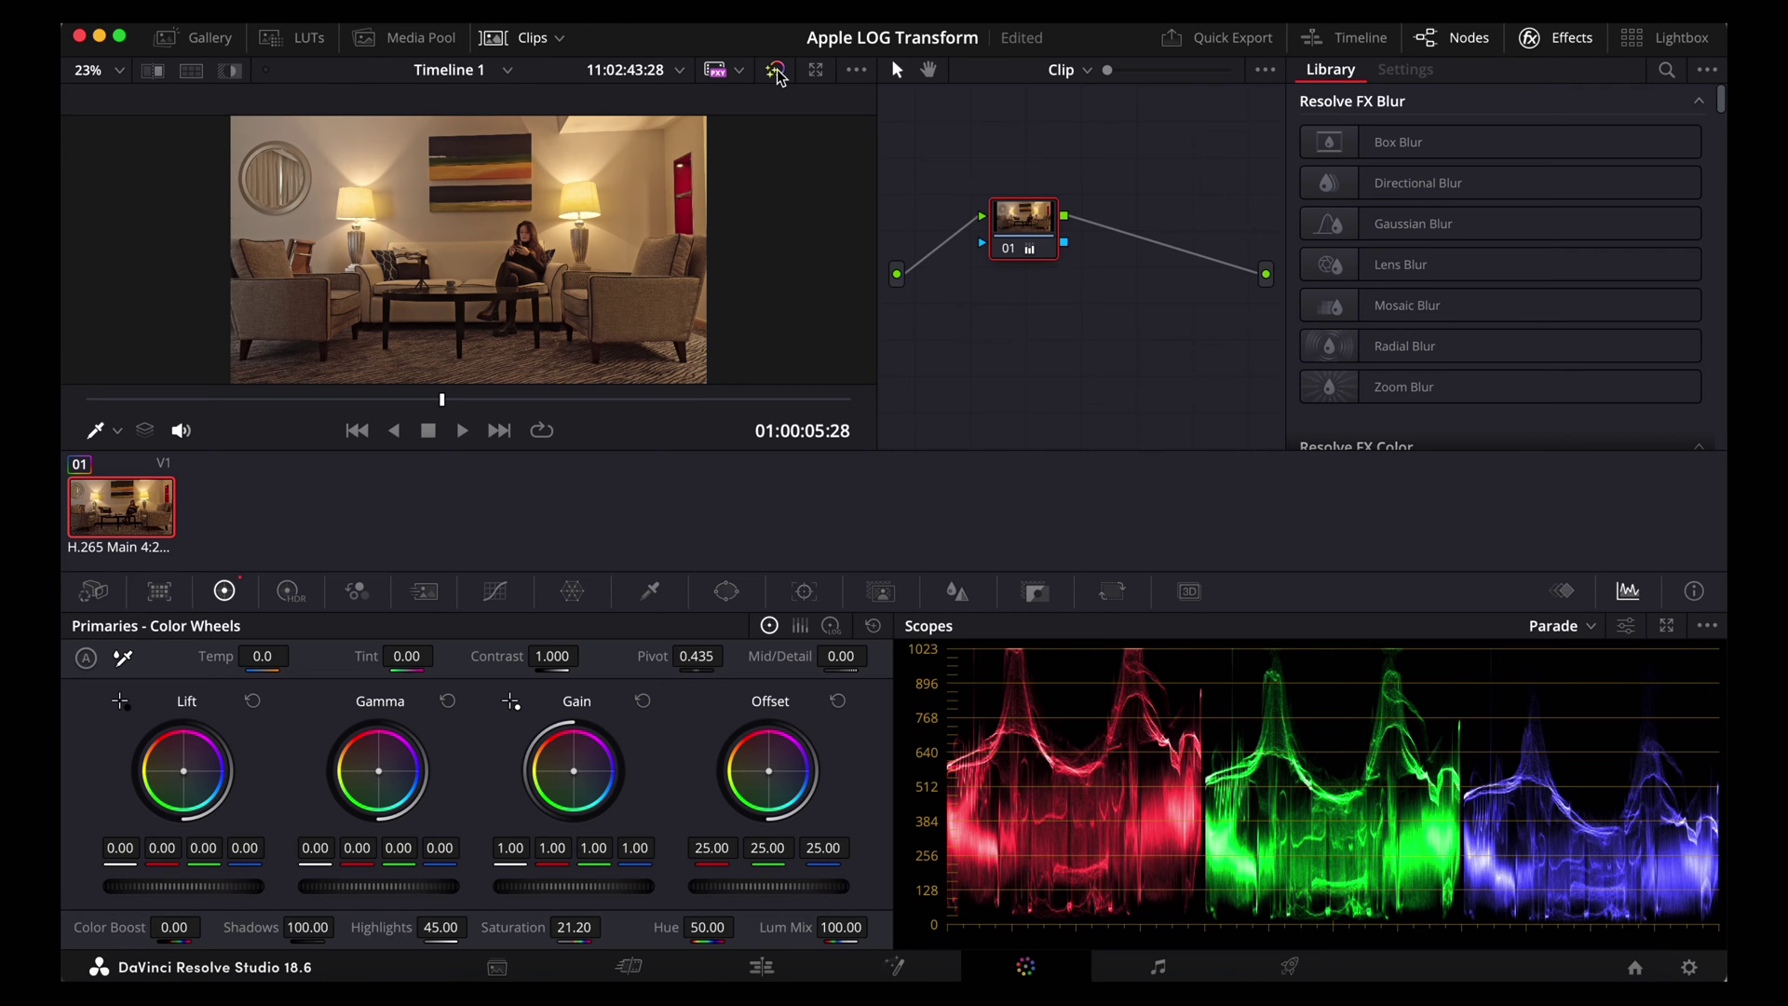
click(631, 967)
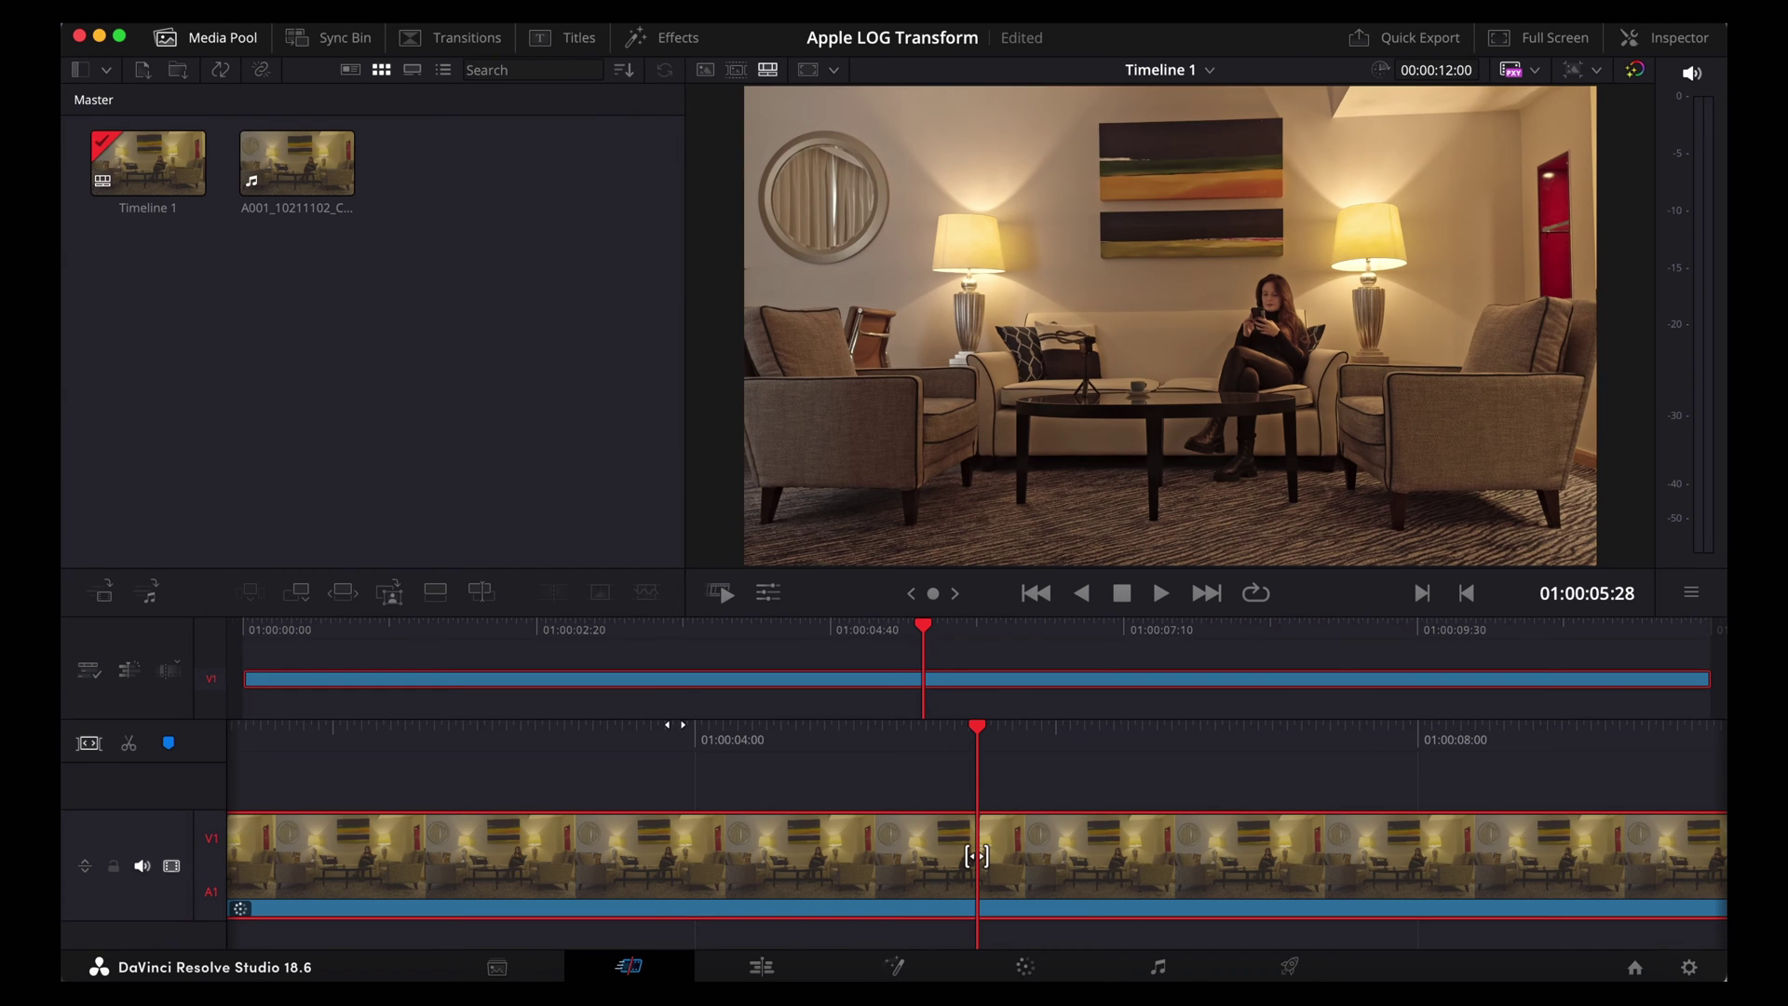
Play back the graded lounge clip
key(space)
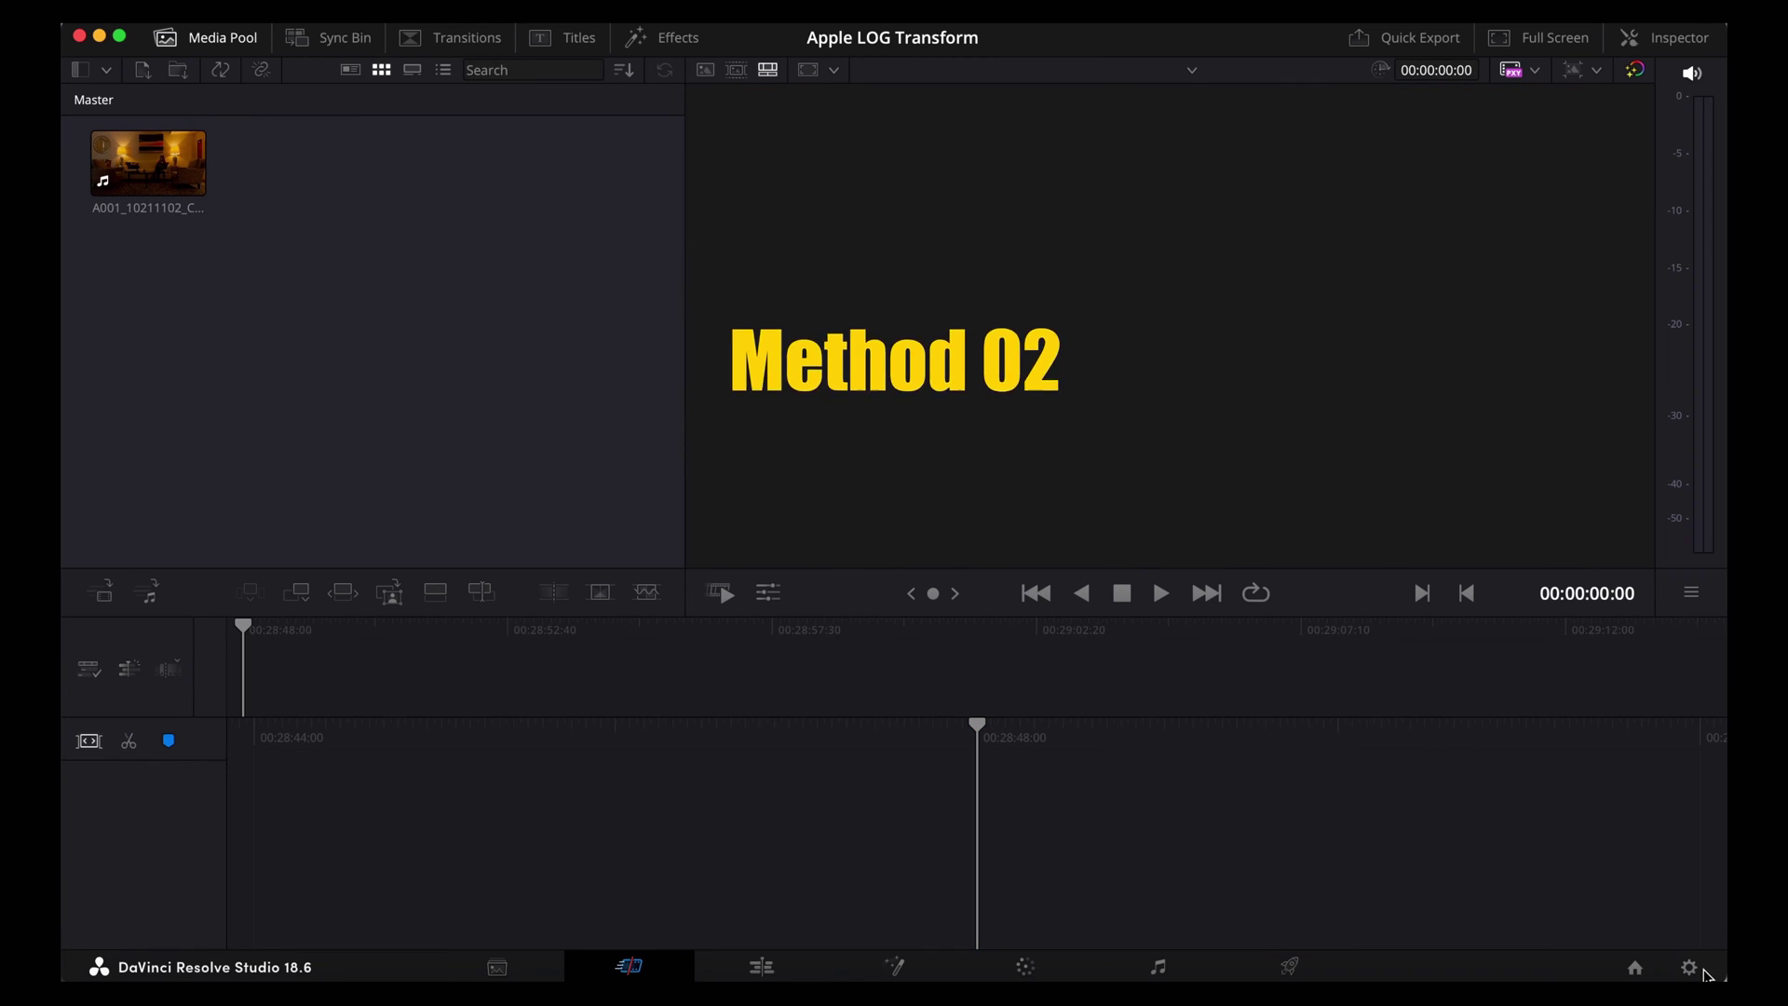
Switch project color science back to plain DaVinci YRGB and save the settings
click(1690, 968)
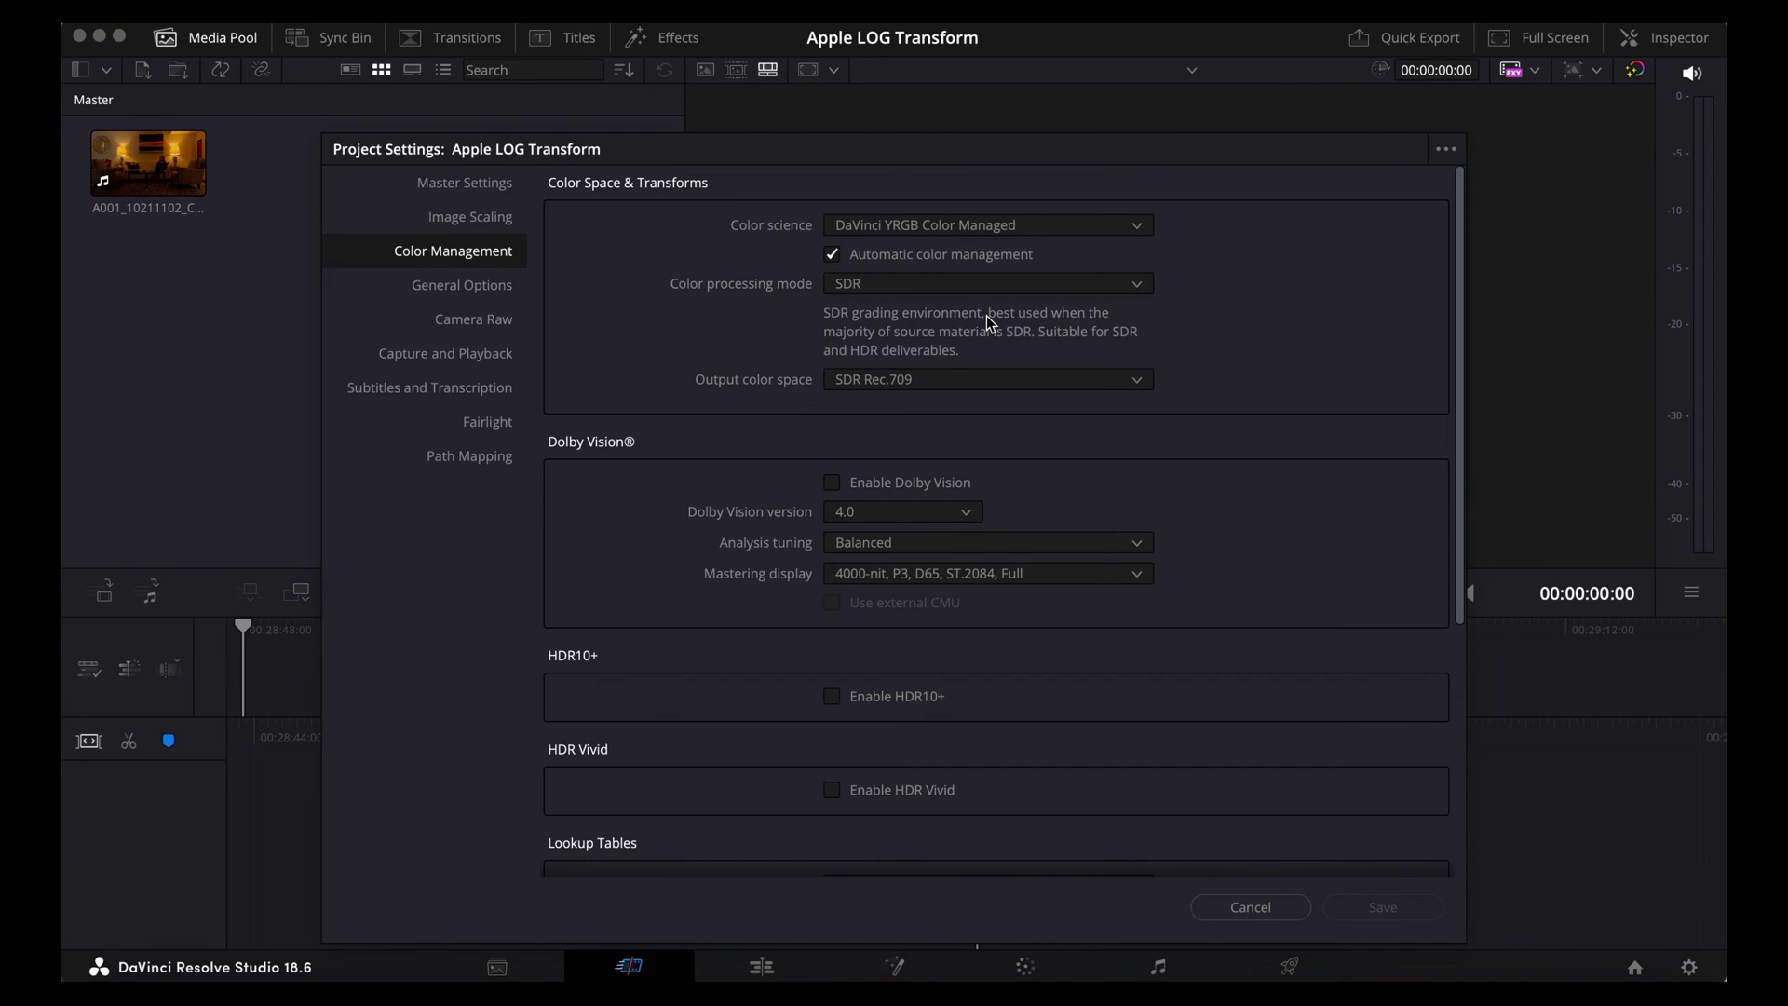
click(1005, 232)
click(974, 247)
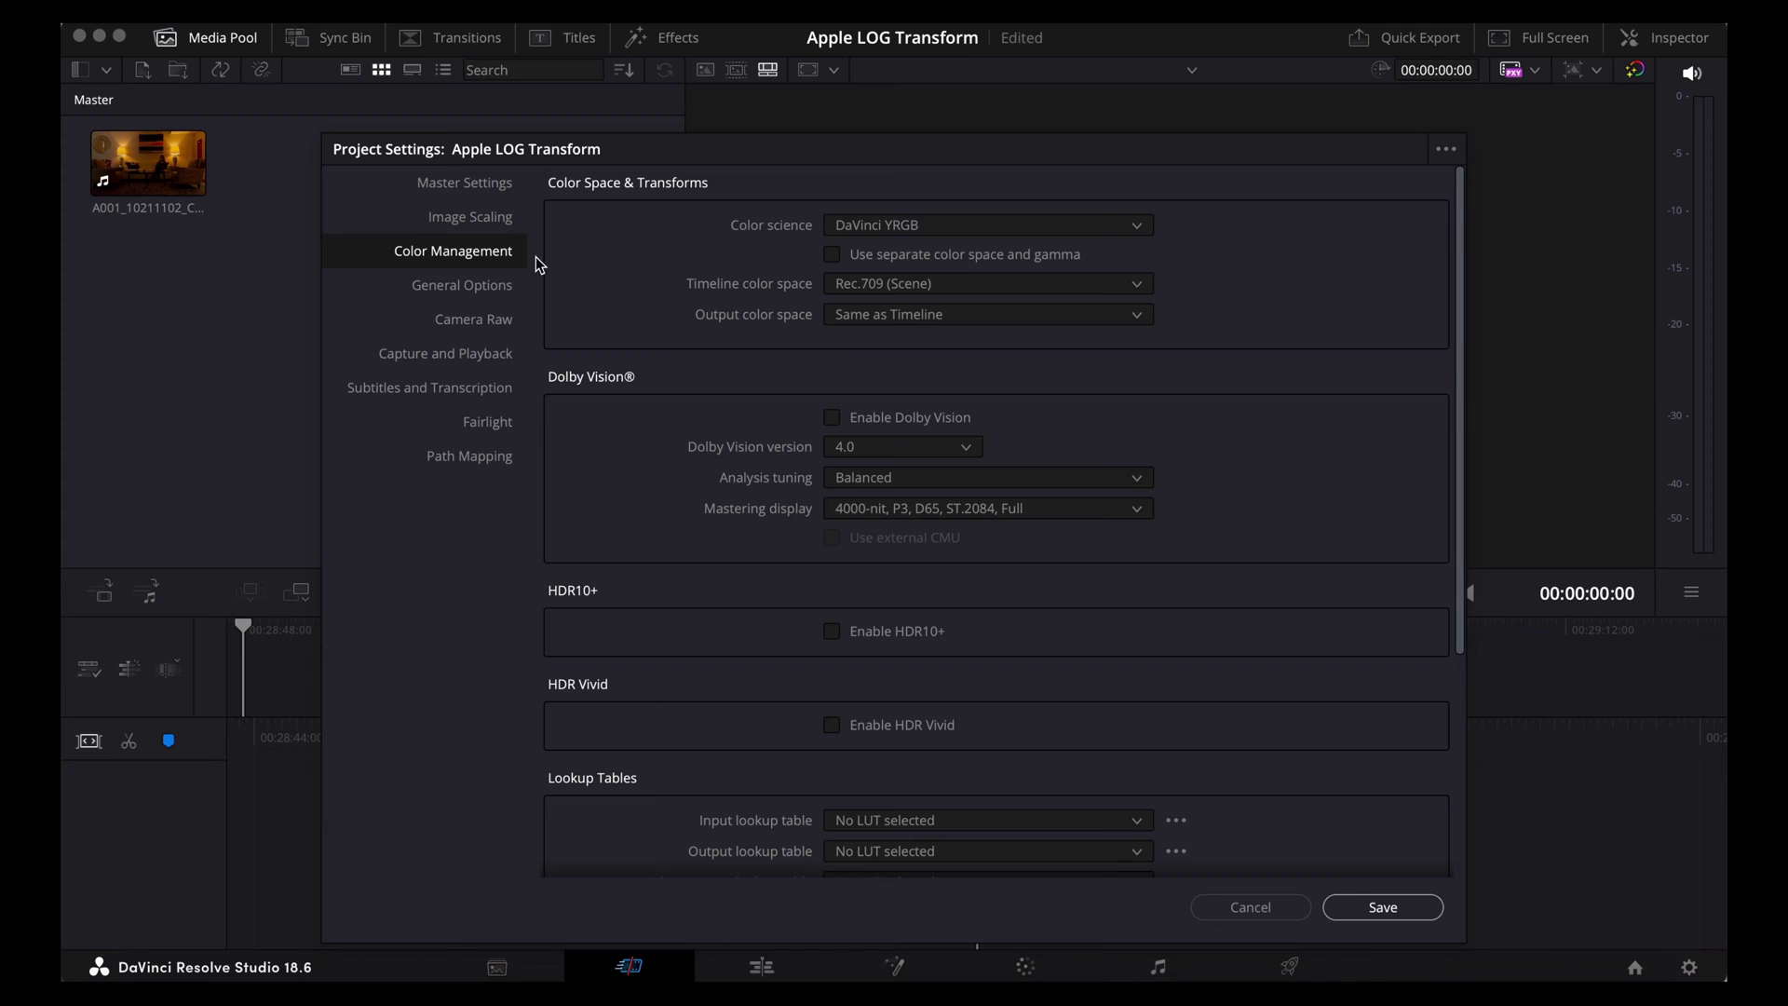
click(1382, 909)
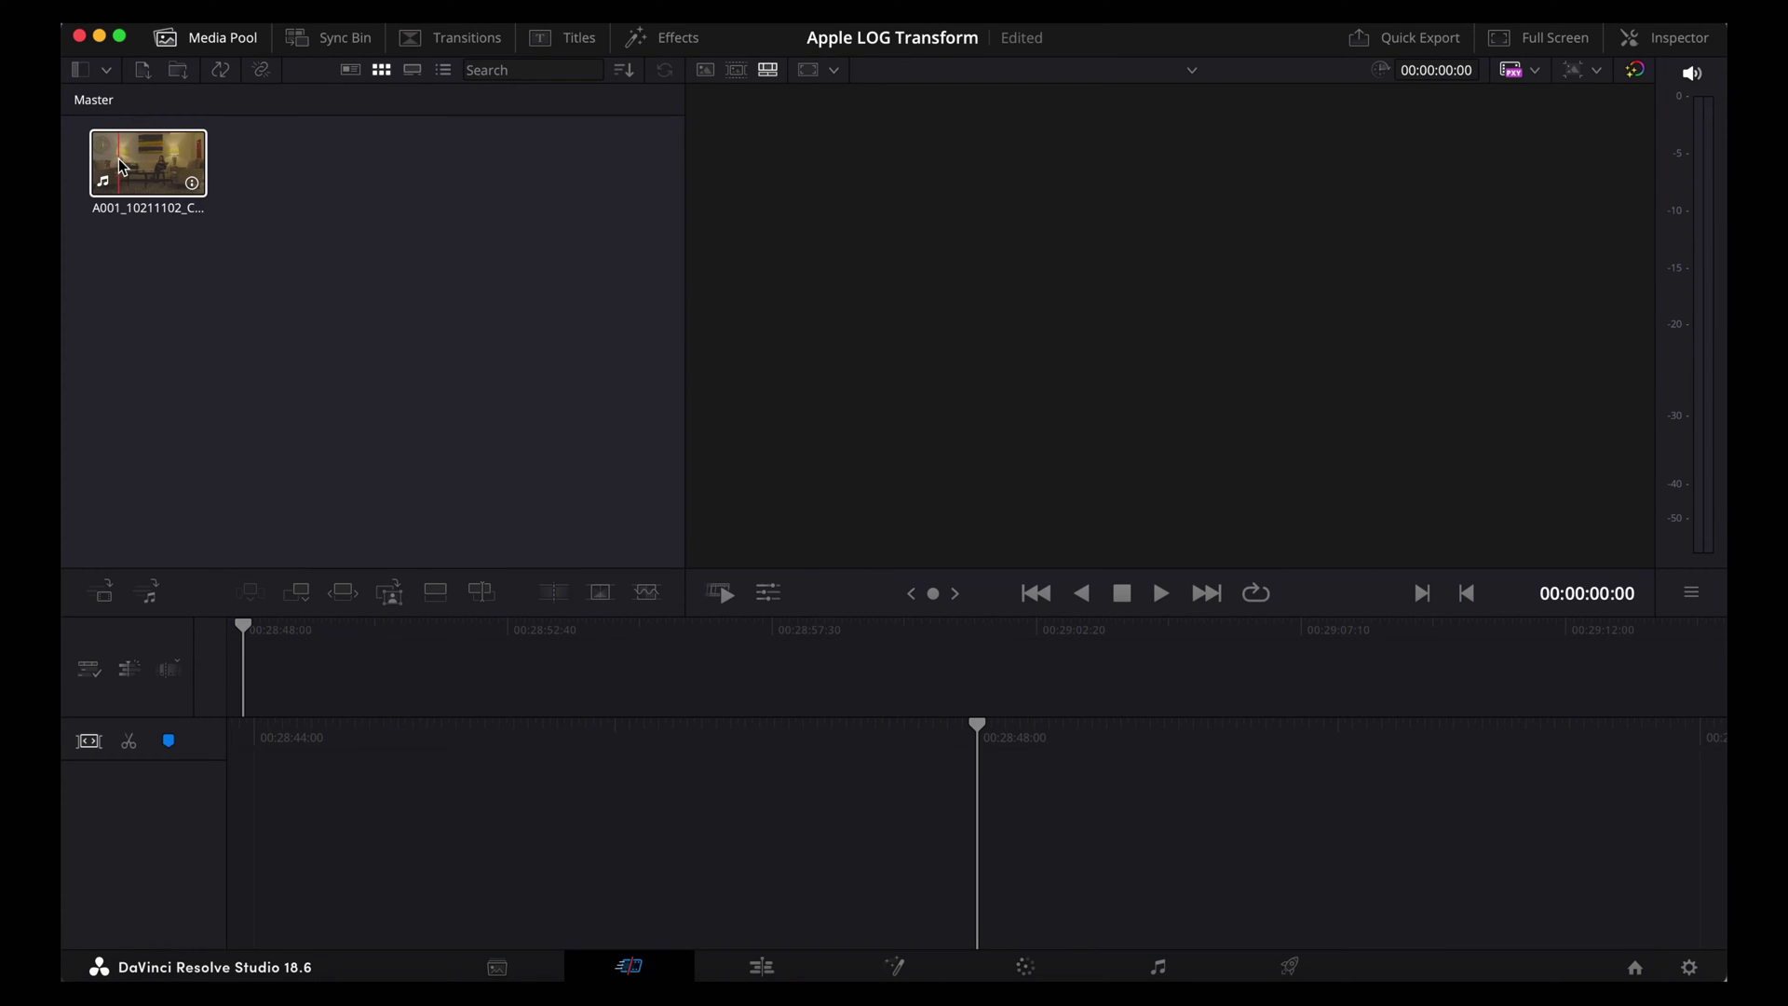
Put the source clip on a new timeline, preview it, and open it on the Color page
drag(140, 169, 942, 779)
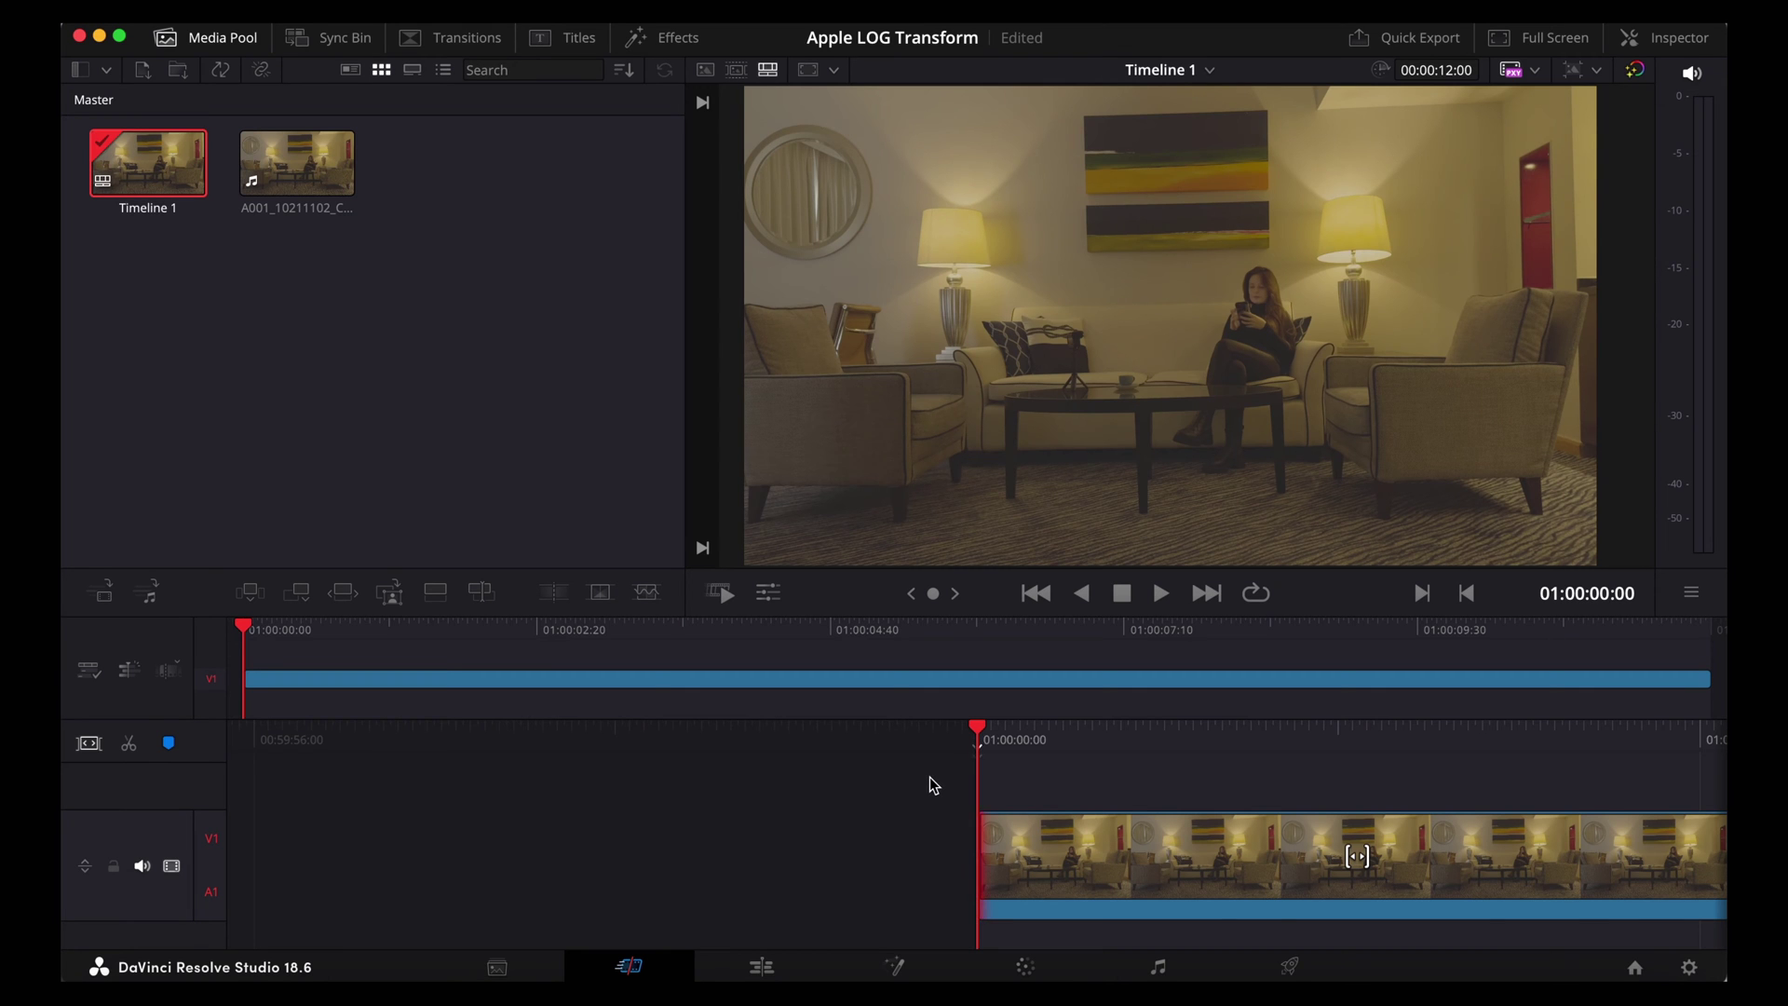
key(space)
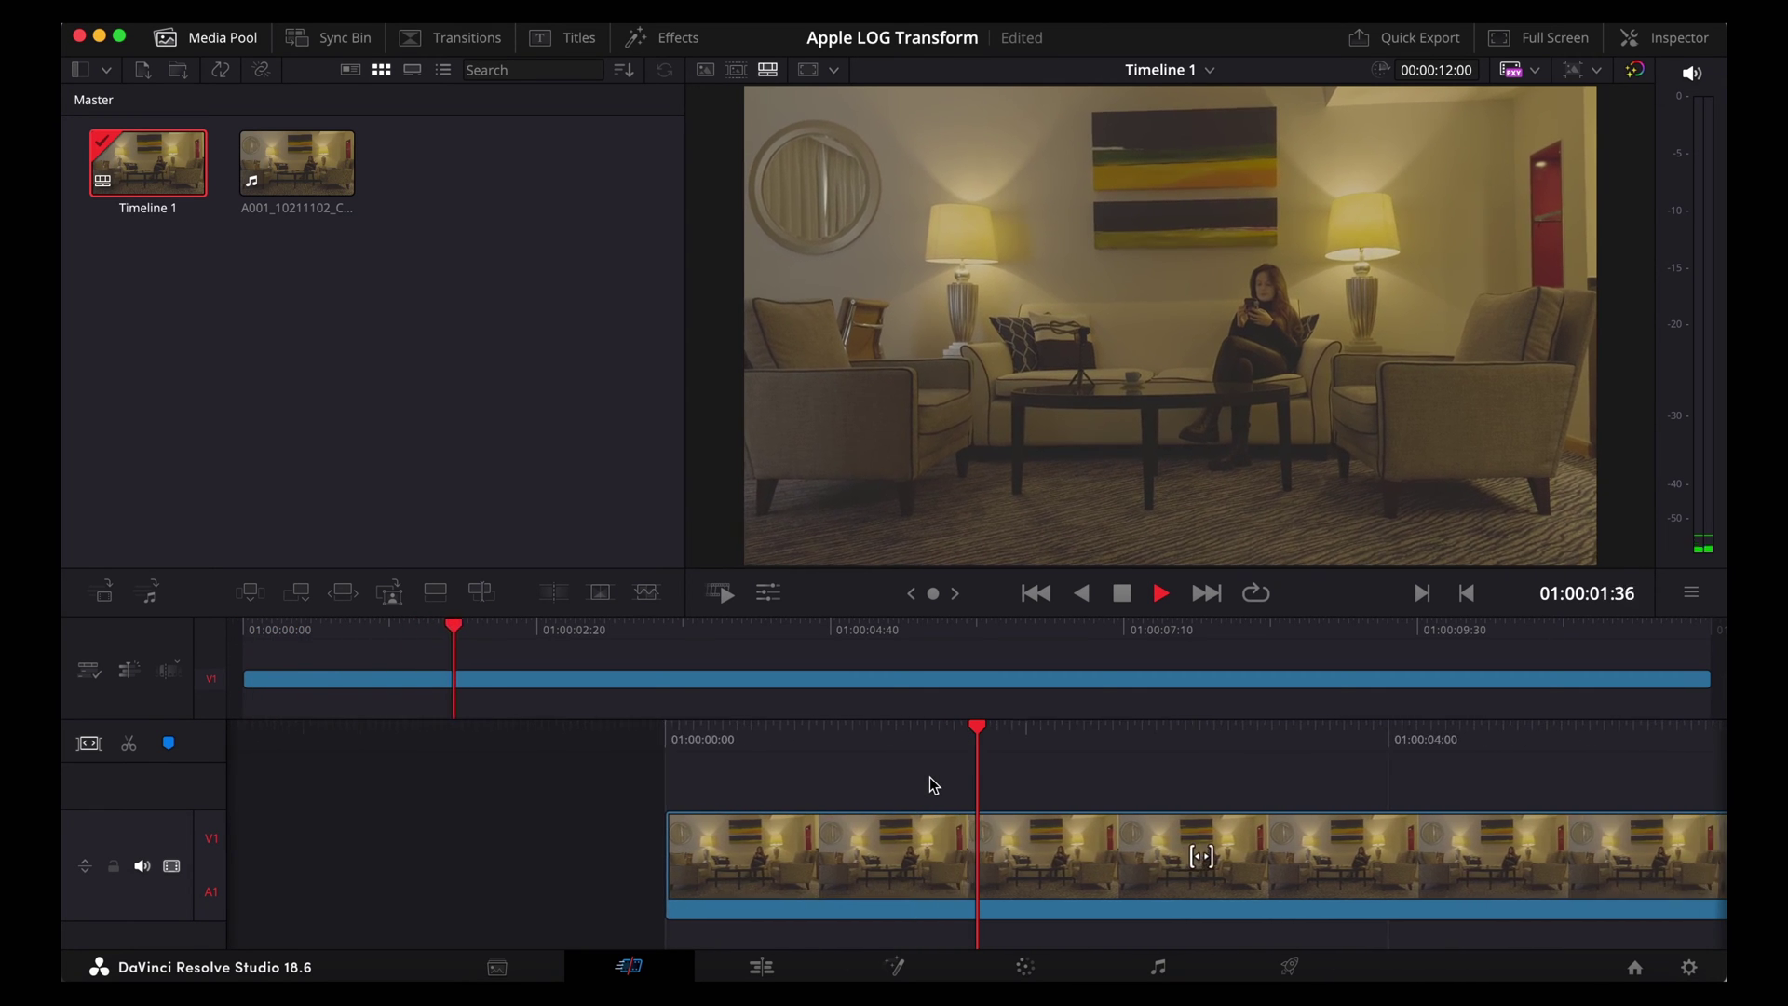
key(space)
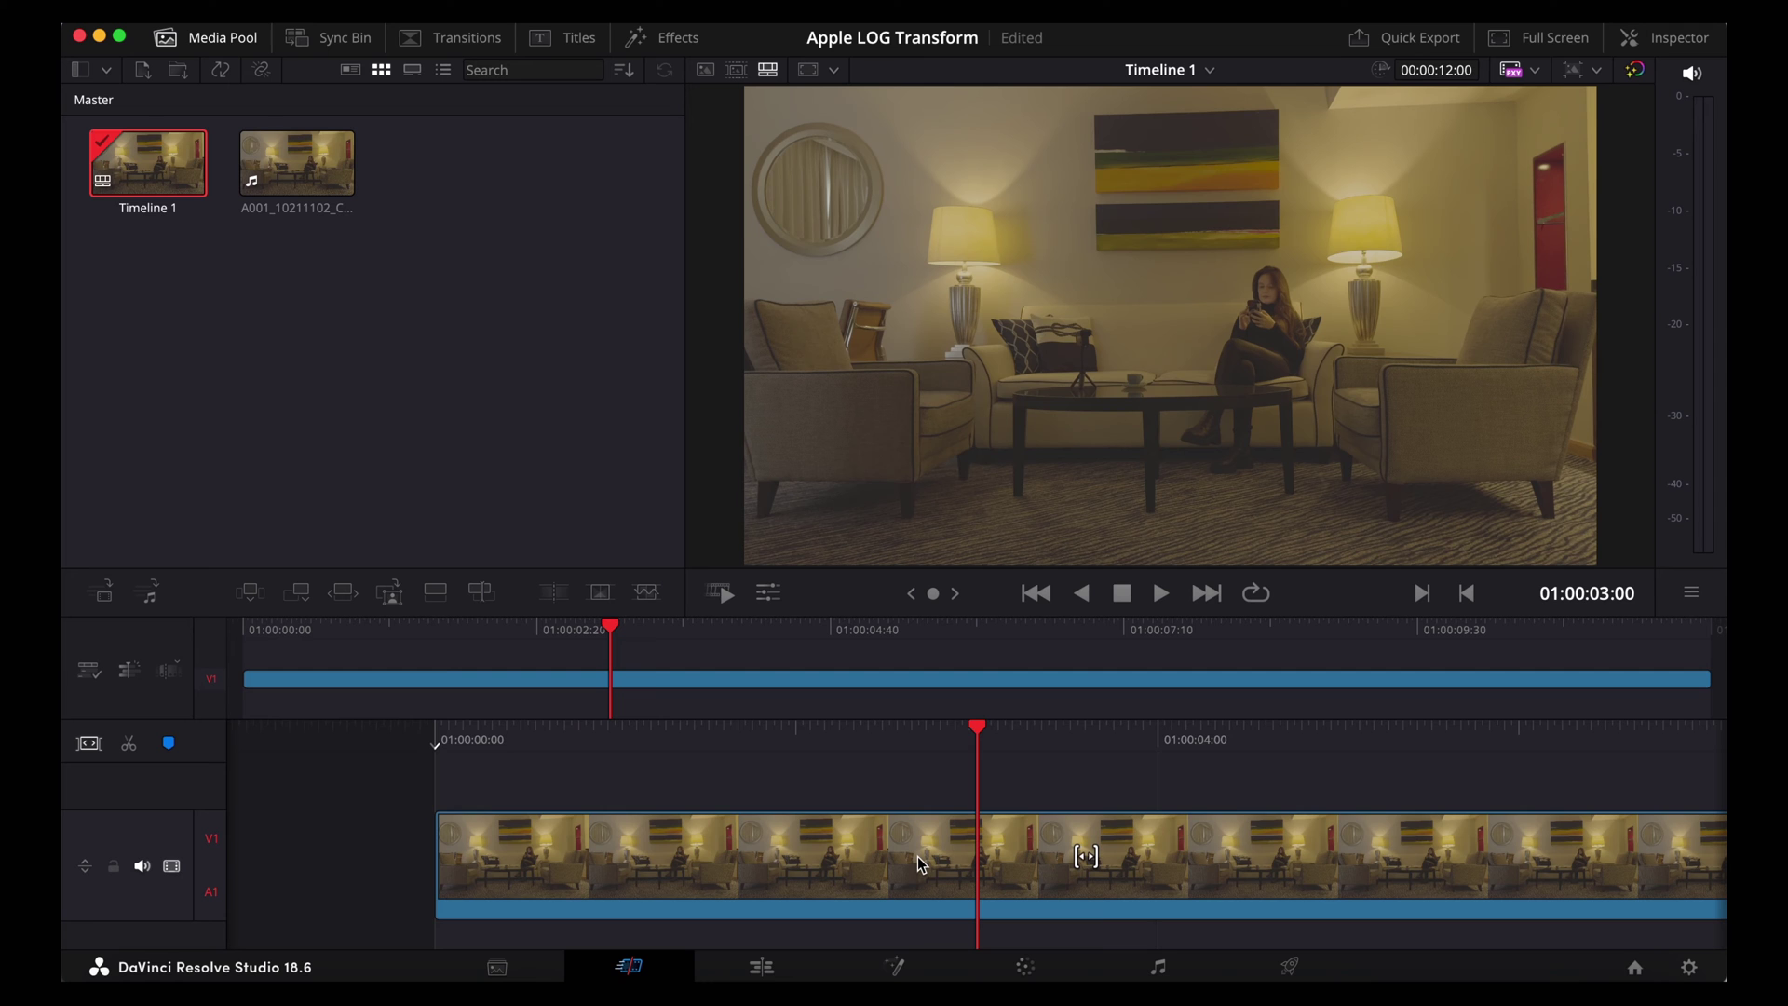
click(921, 864)
click(1026, 967)
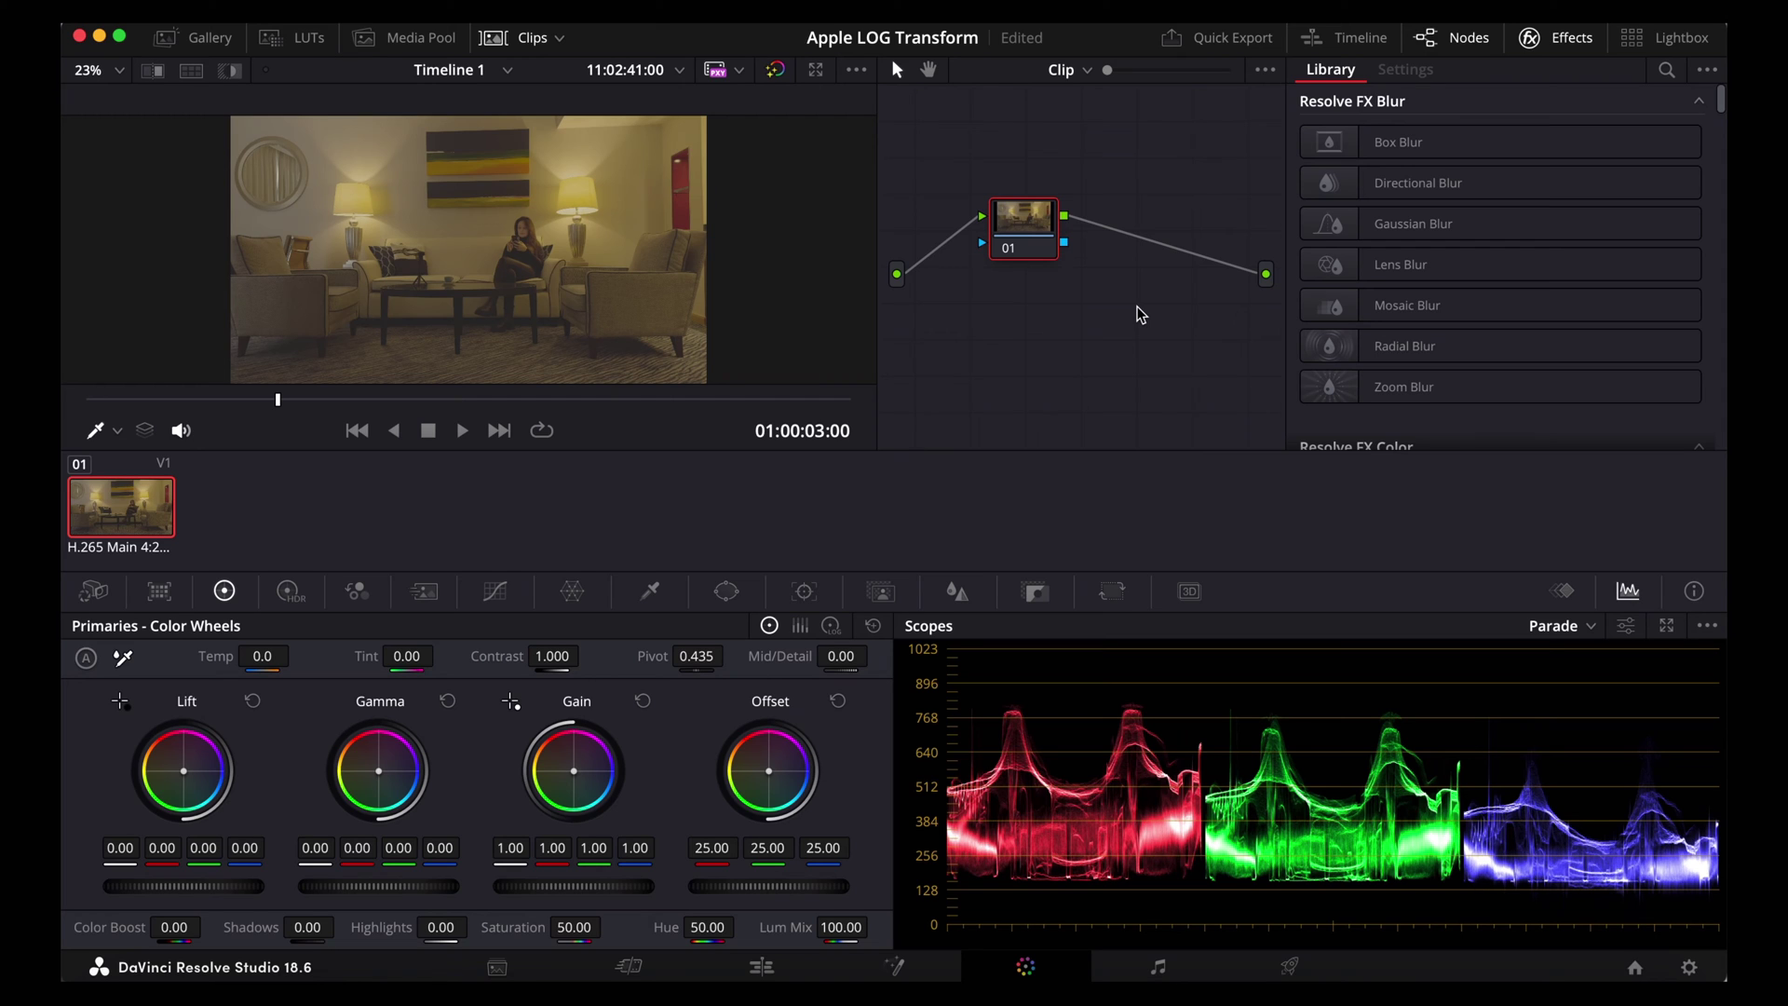
Add corrector nodes 02 and 03, wired serially 01→02→03→output
click(1529, 37)
right_click(1269, 266)
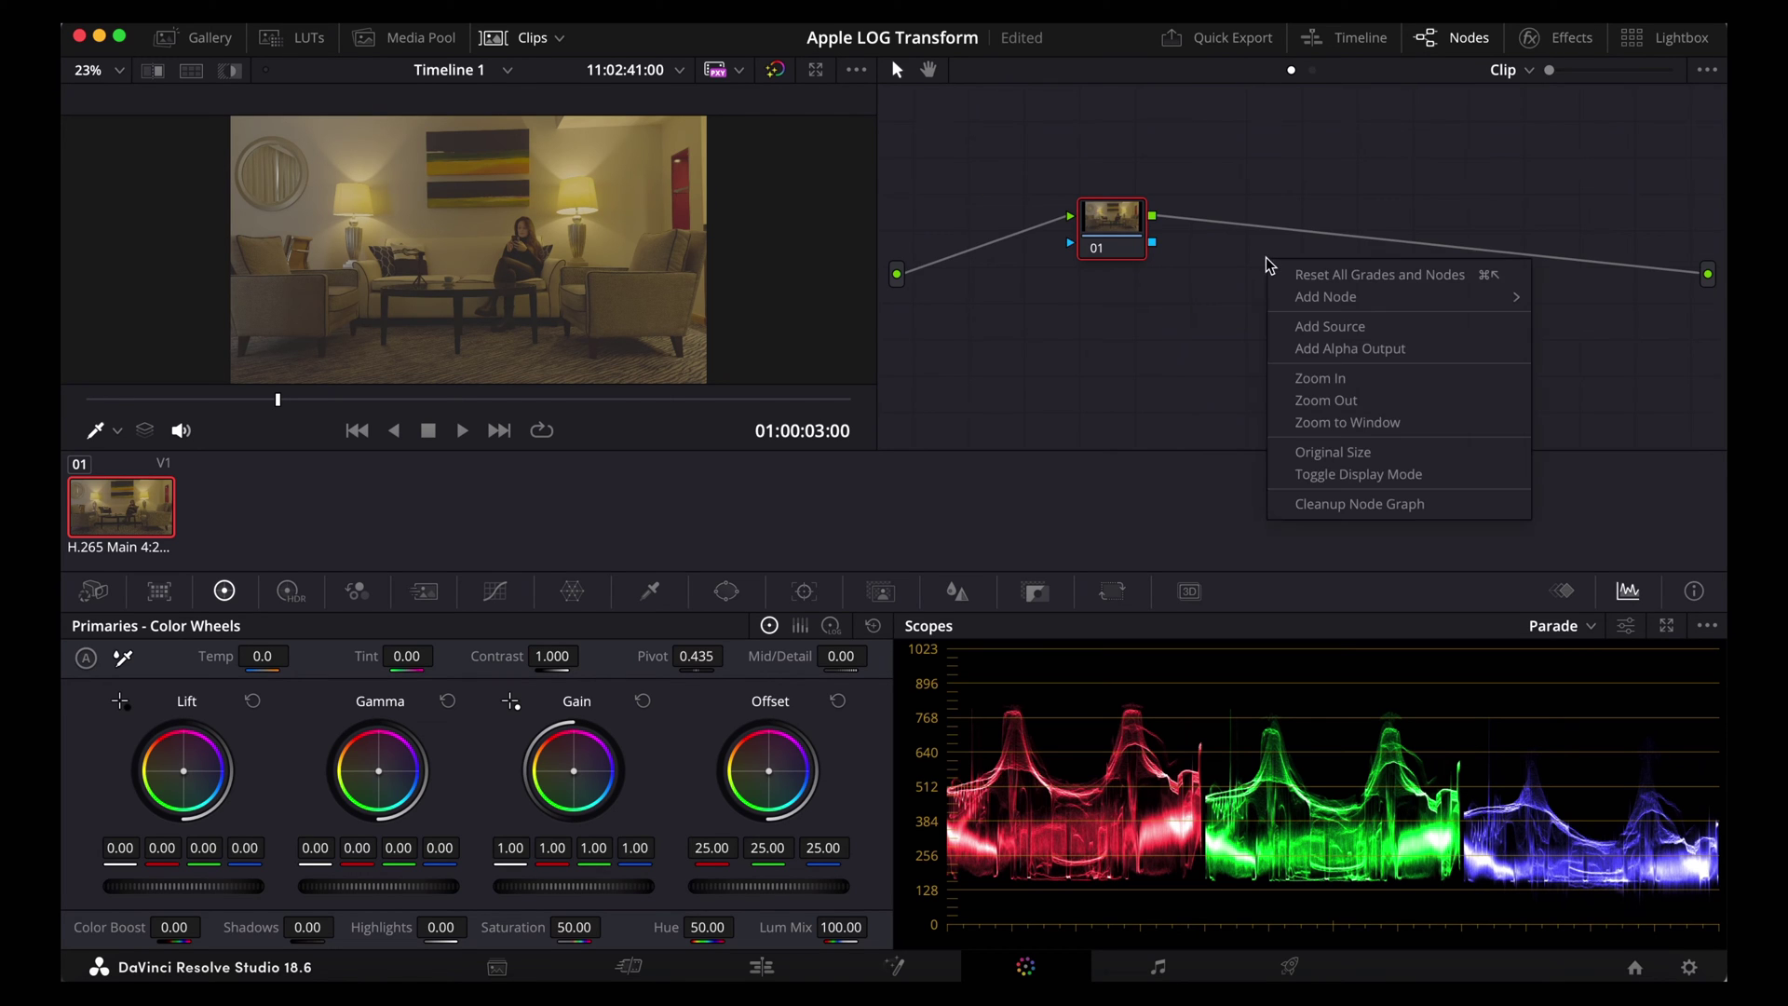
mouse_move(1304, 297)
click(1581, 292)
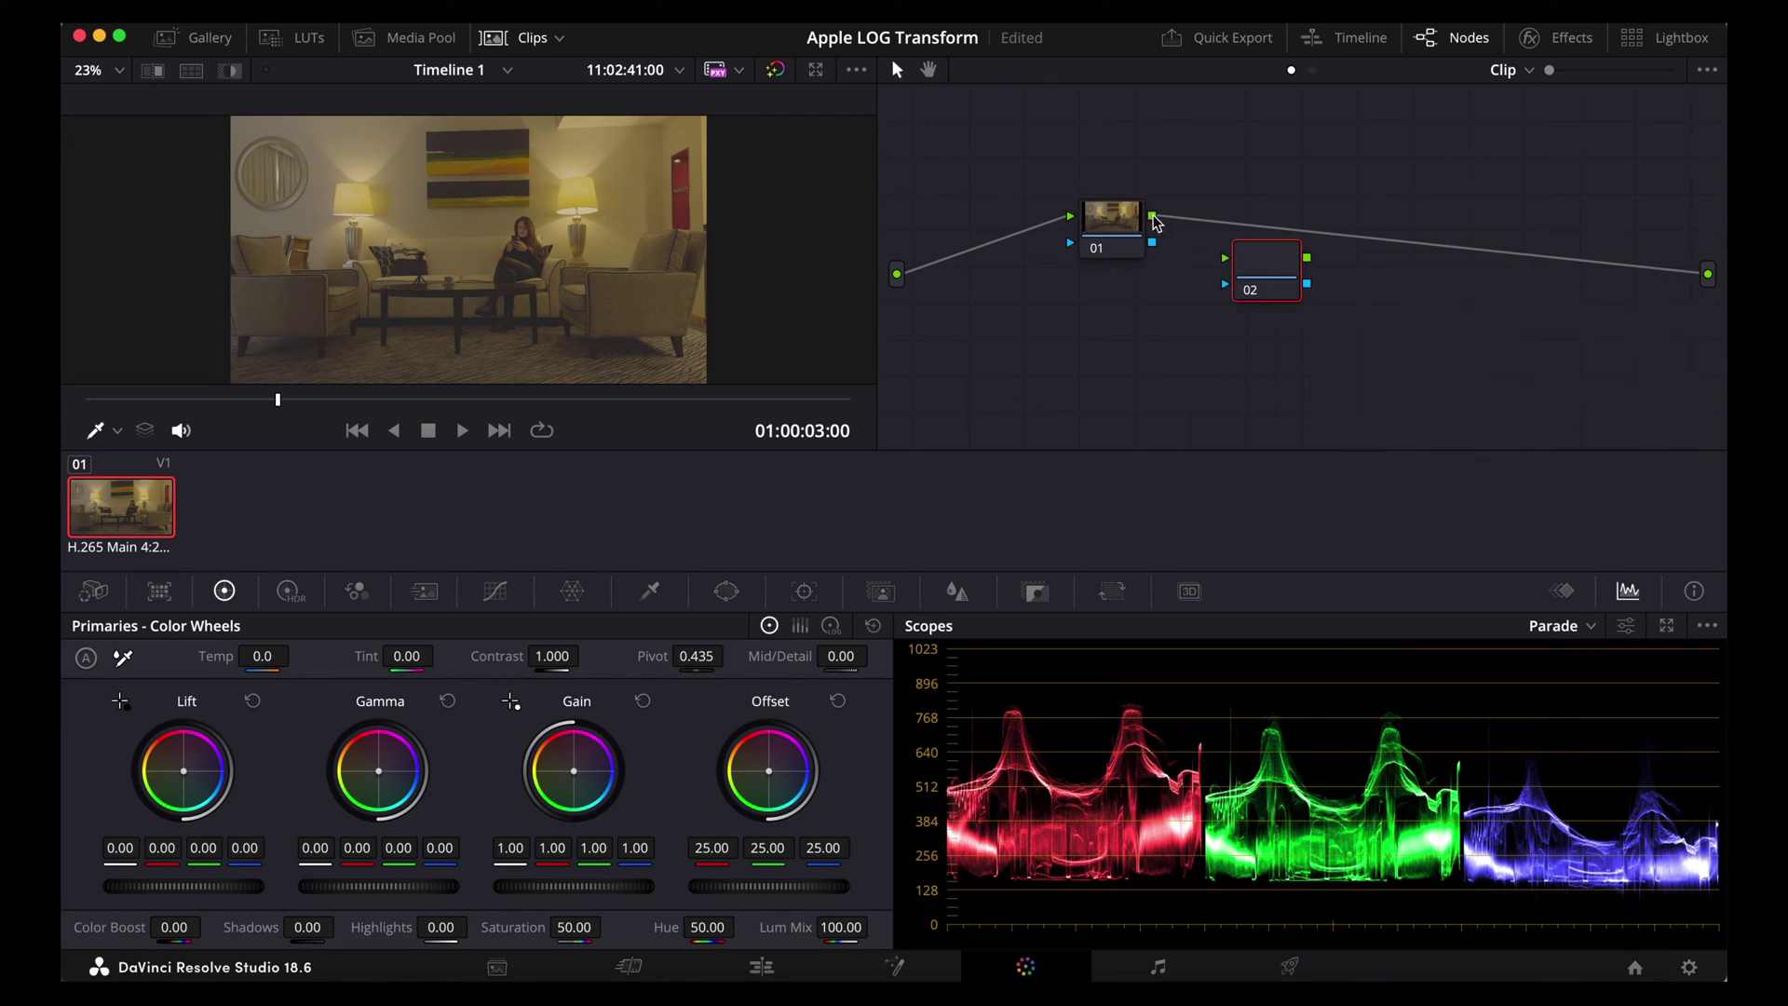
drag(1153, 216, 1708, 274)
drag(1267, 270, 1270, 226)
right_click(1194, 355)
mouse_move(1237, 391)
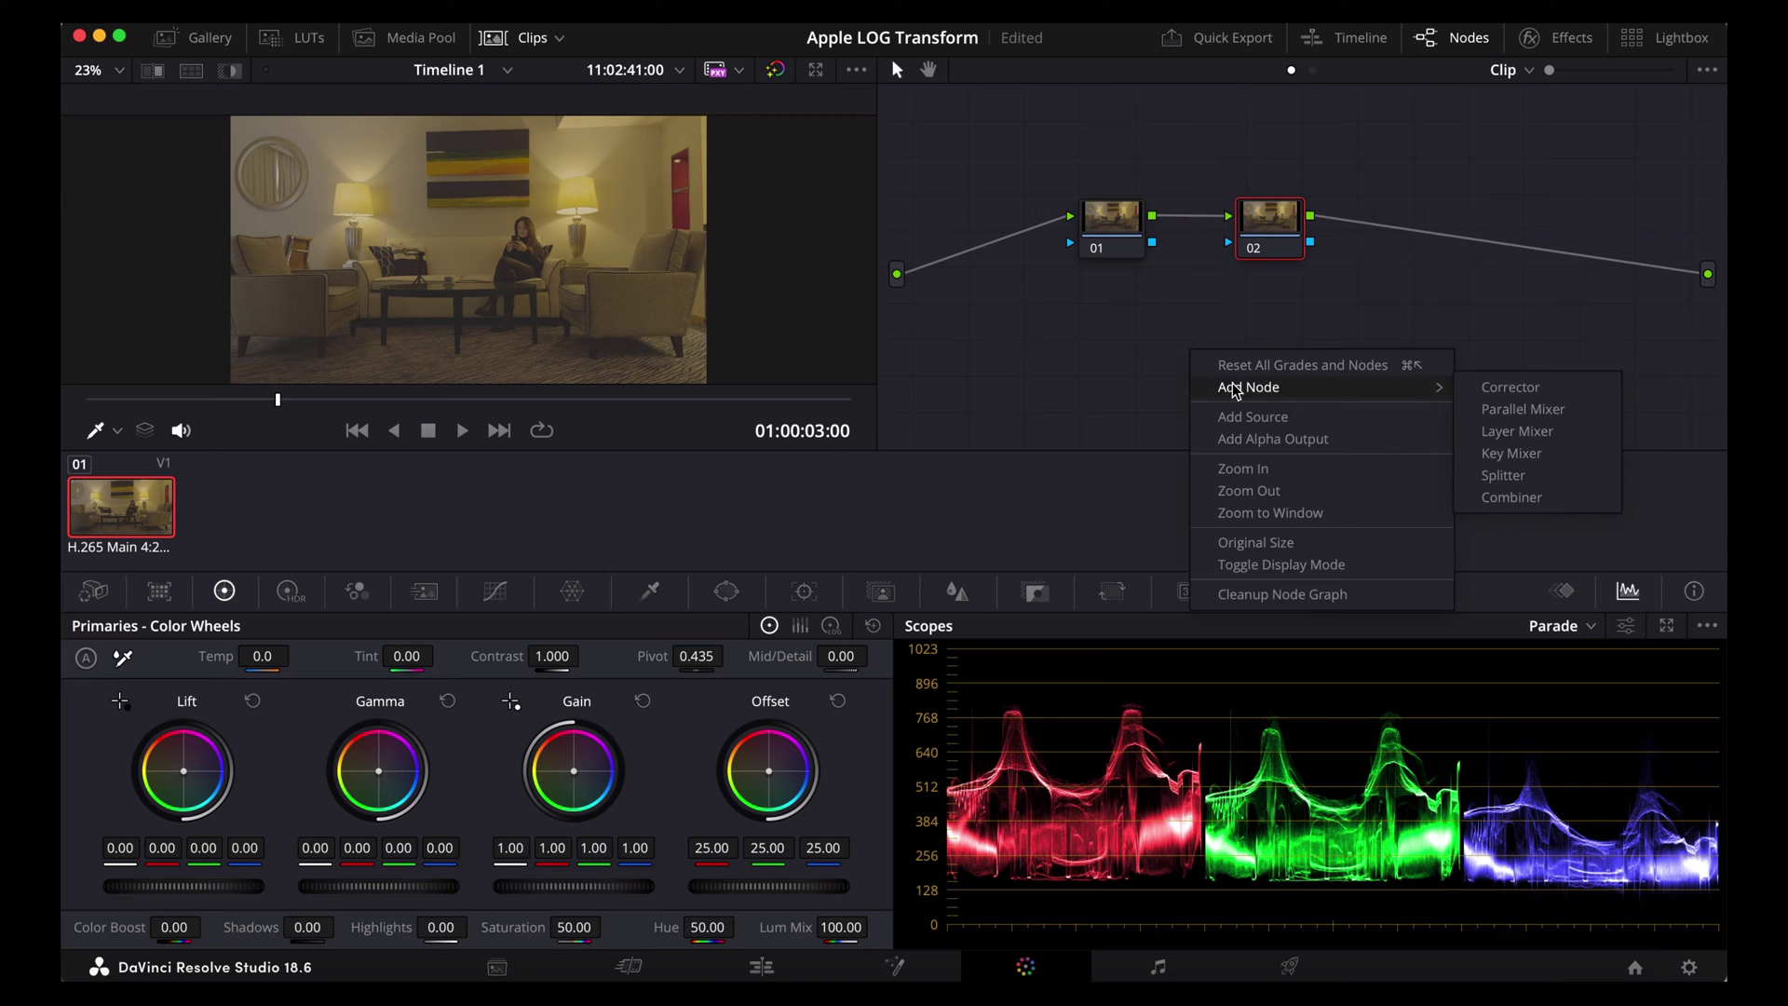
click(1511, 387)
drag(1320, 308, 1377, 231)
drag(1481, 216, 1708, 273)
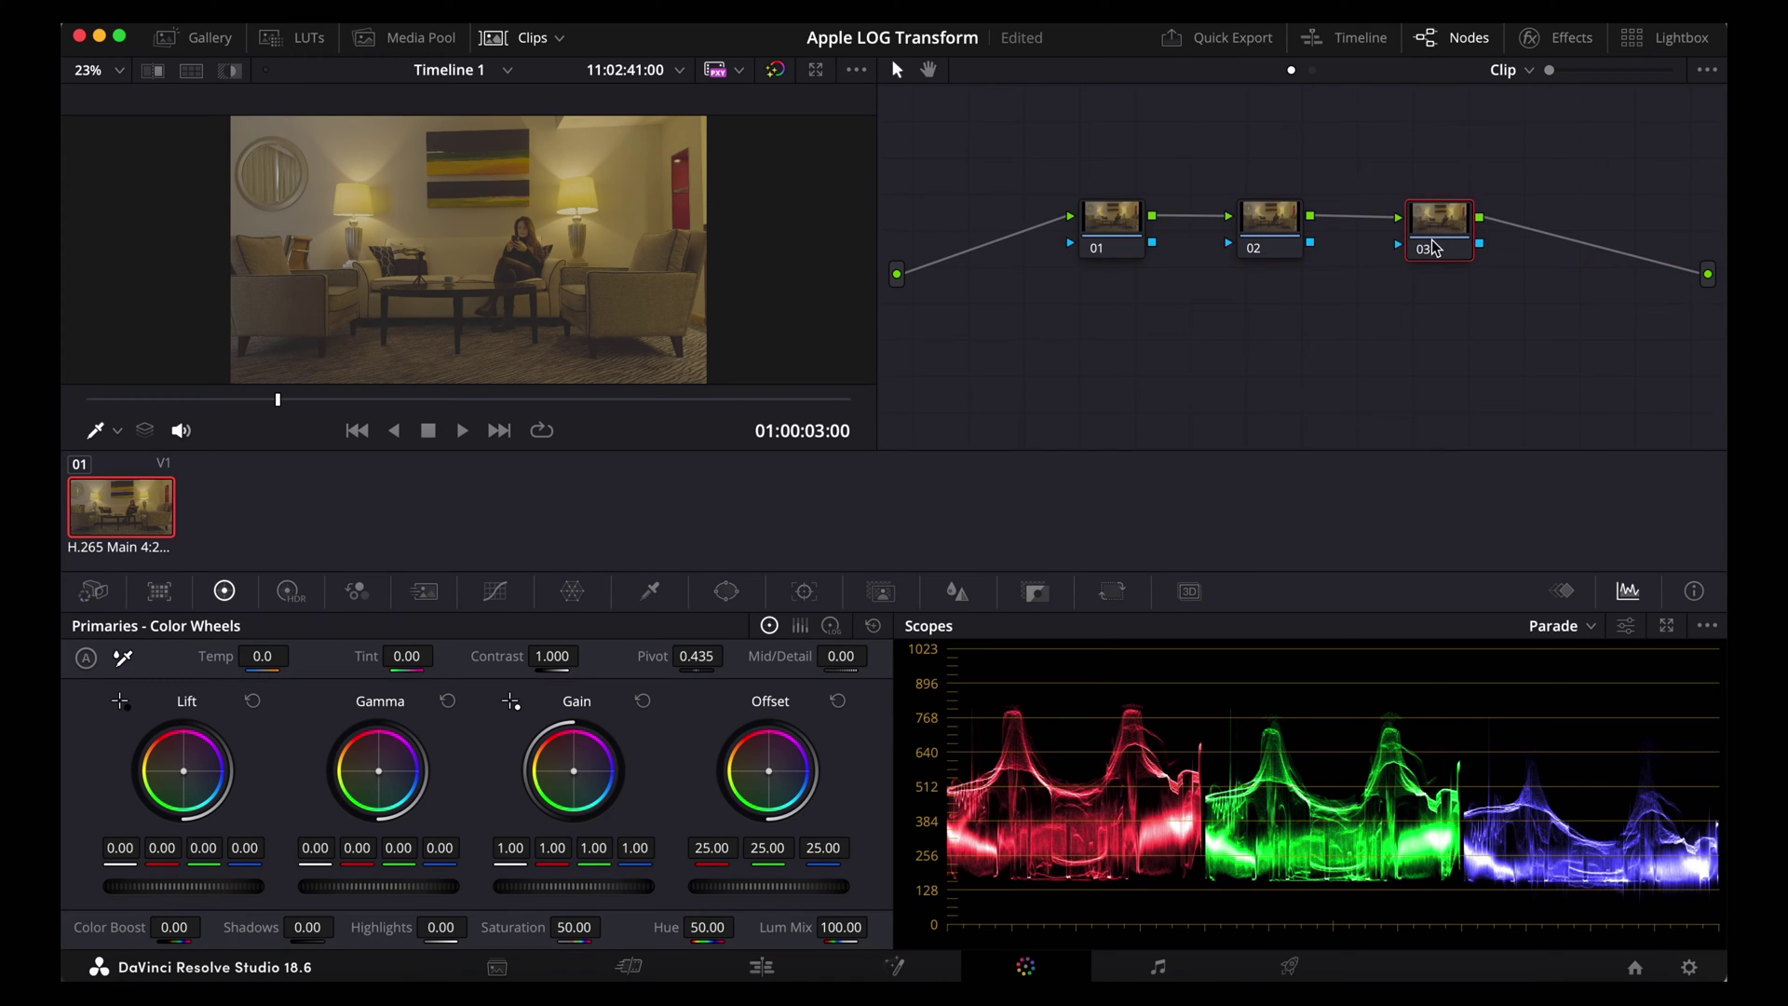
Arrange nodes 01, 02 and 03 in a descending diagonal
drag(1435, 248, 1416, 256)
drag(1114, 250, 1013, 216)
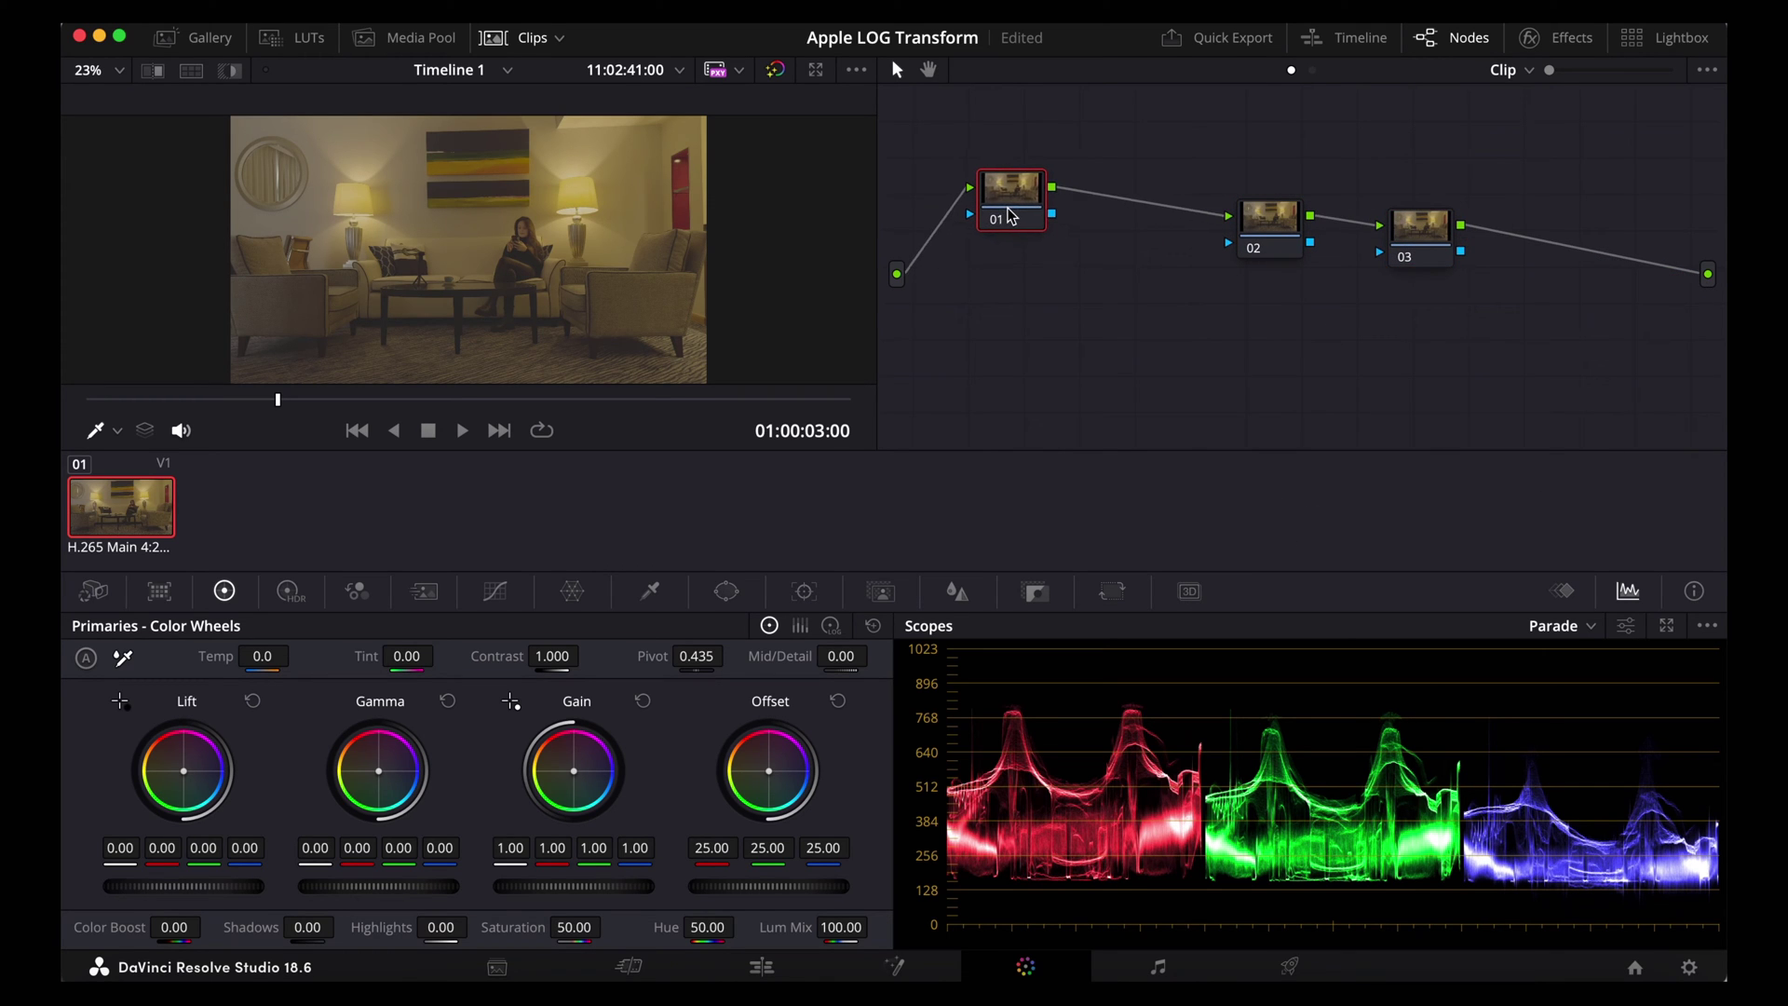
drag(1286, 240, 1134, 292)
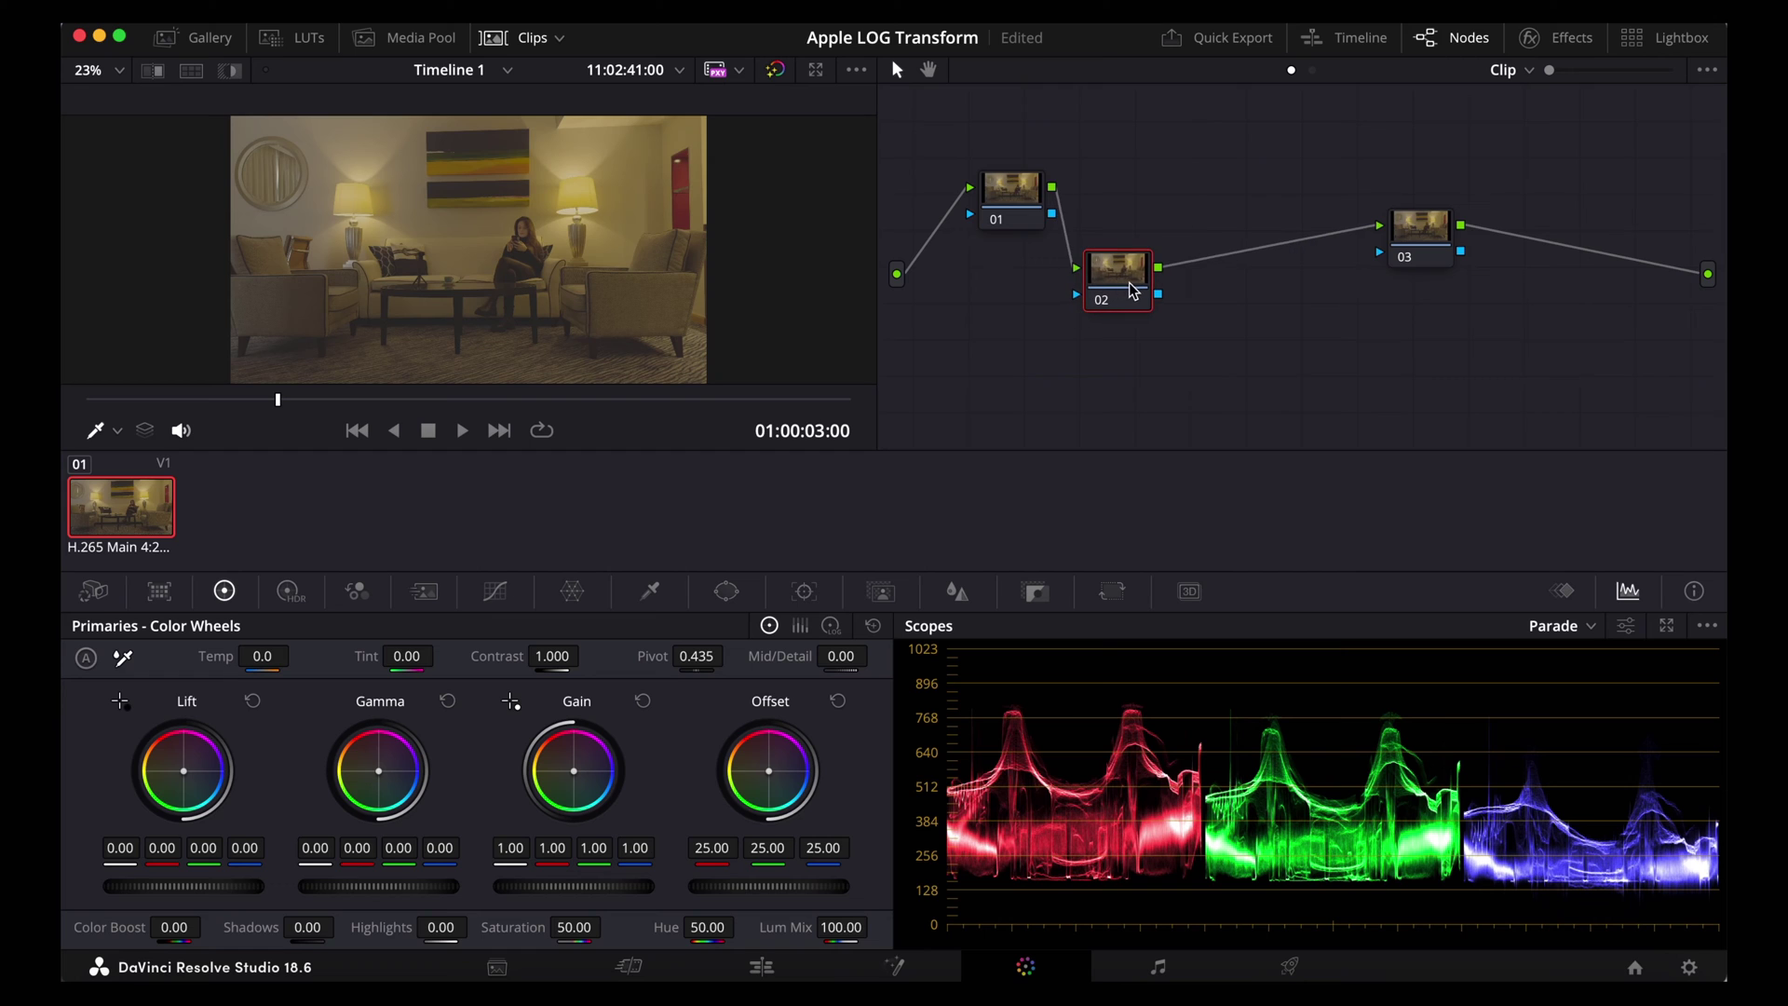
drag(1421, 257, 1218, 396)
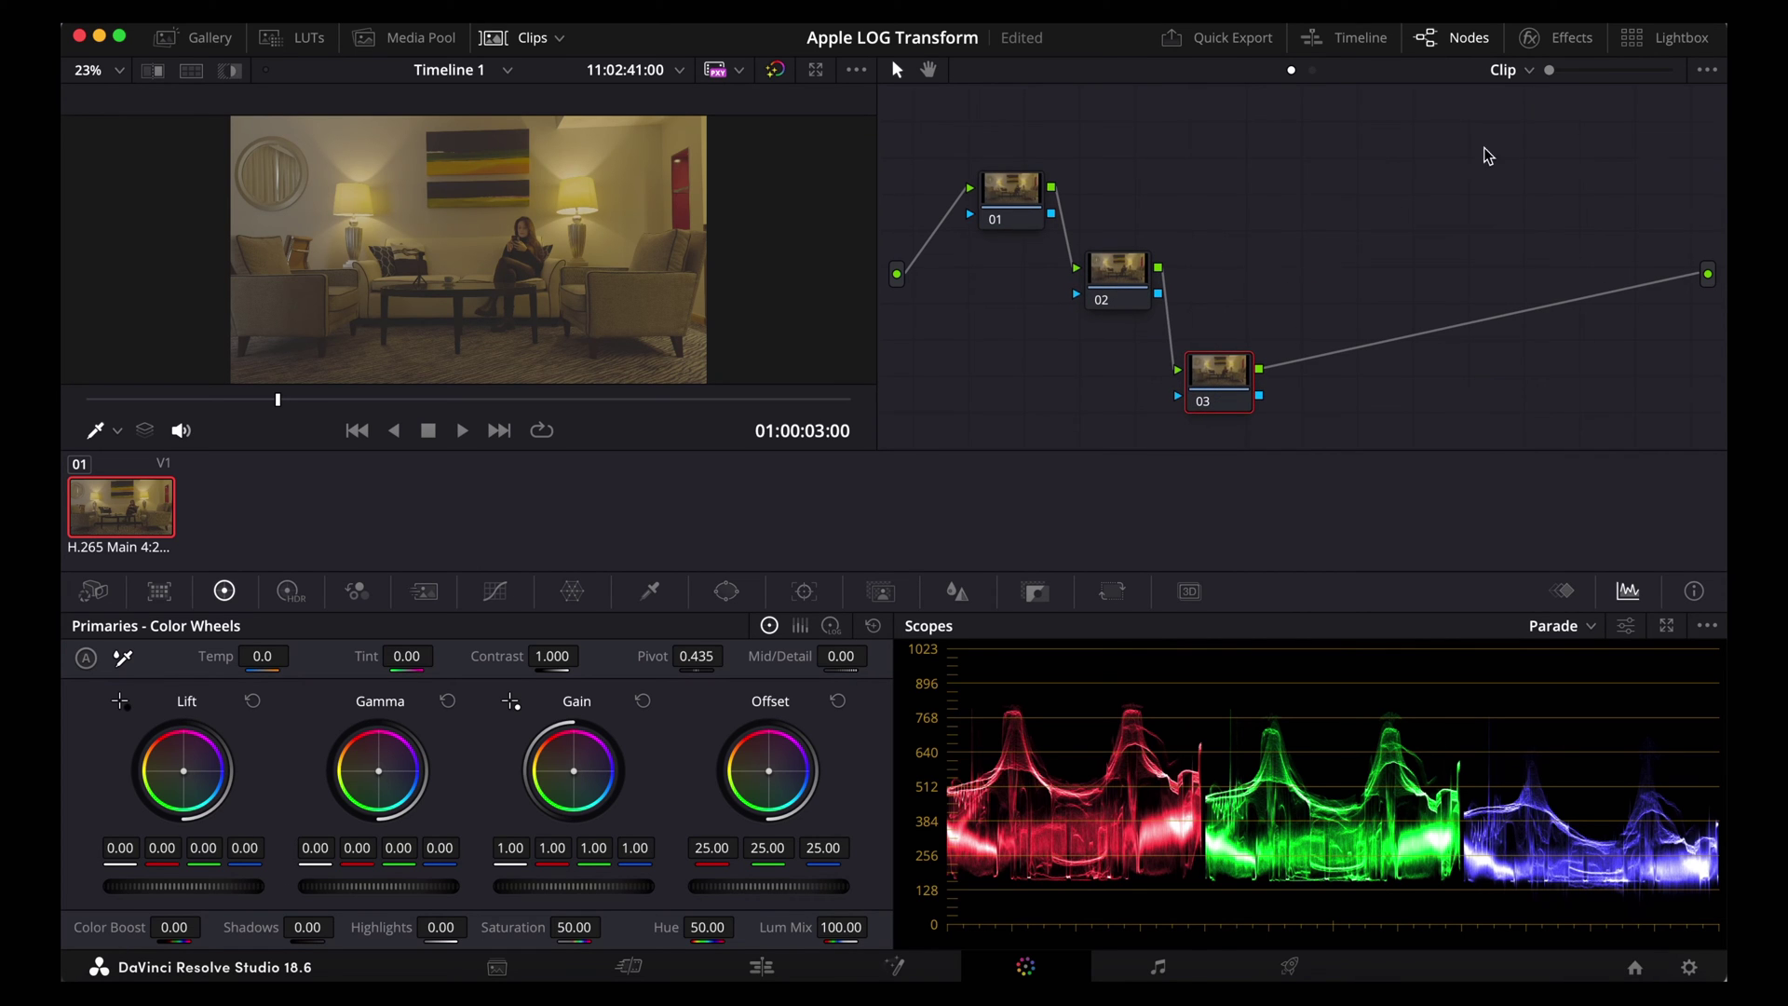
click(1580, 49)
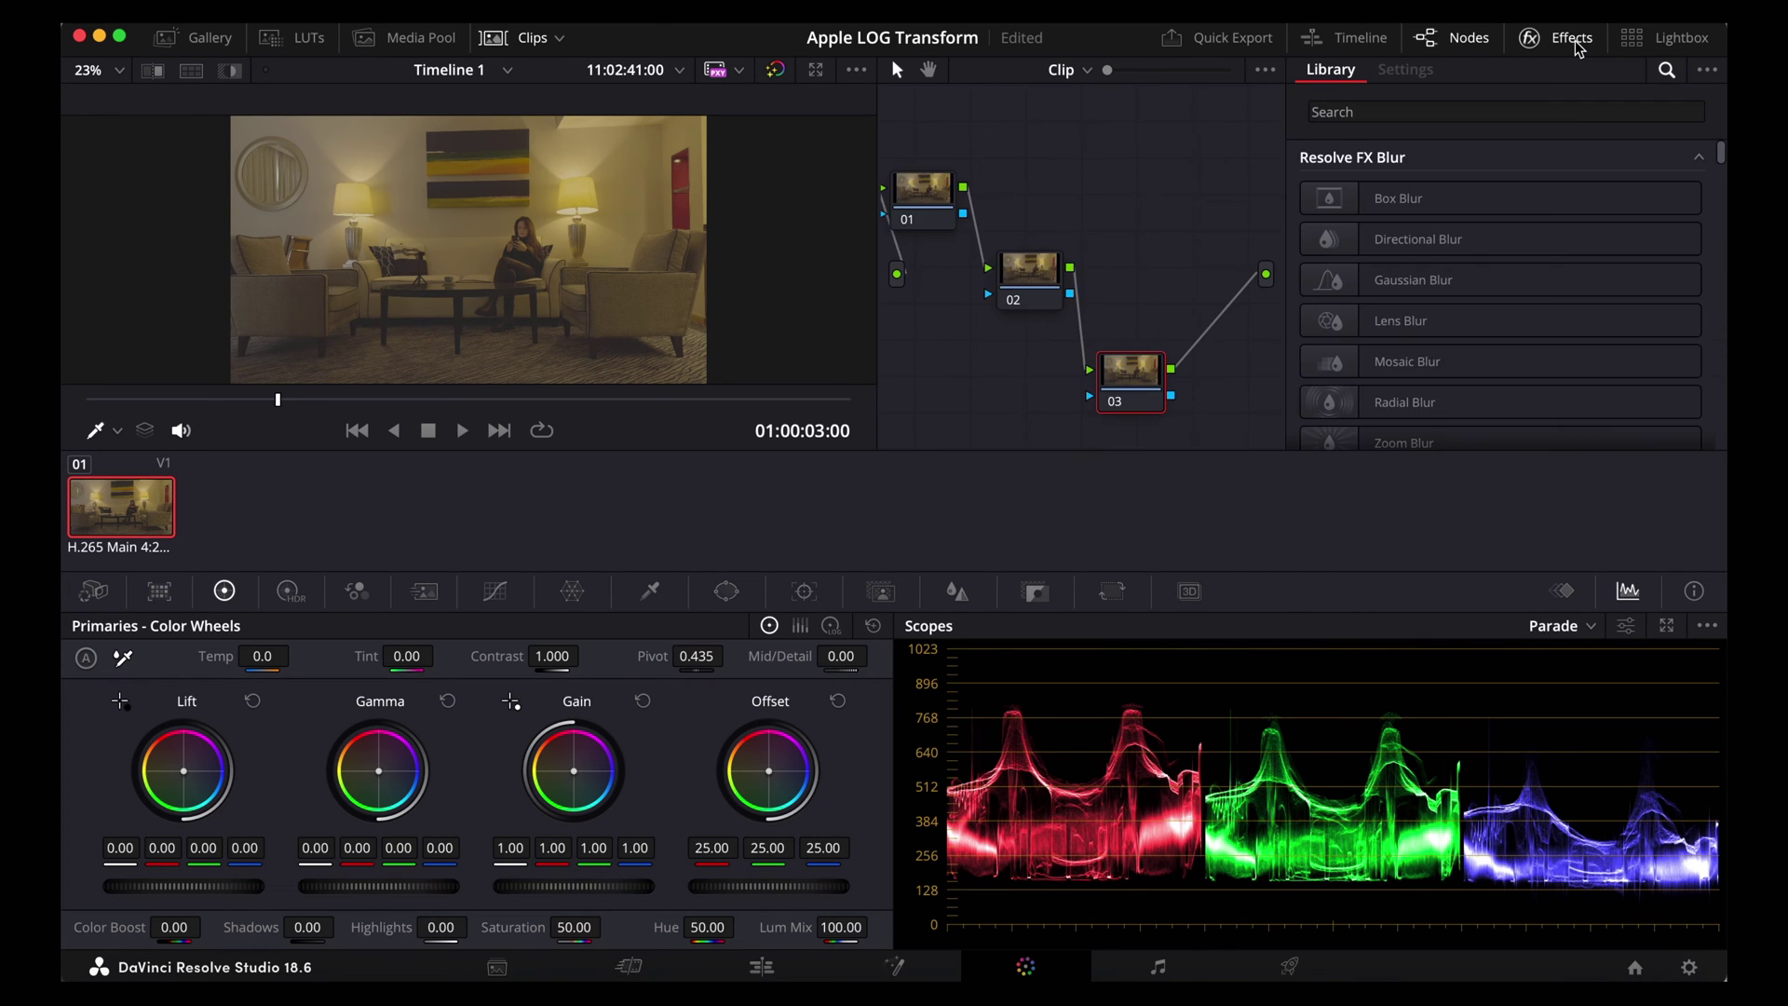
Search effects for 'col' and apply Color Space Transform to node 03
click(1666, 72)
click(1665, 71)
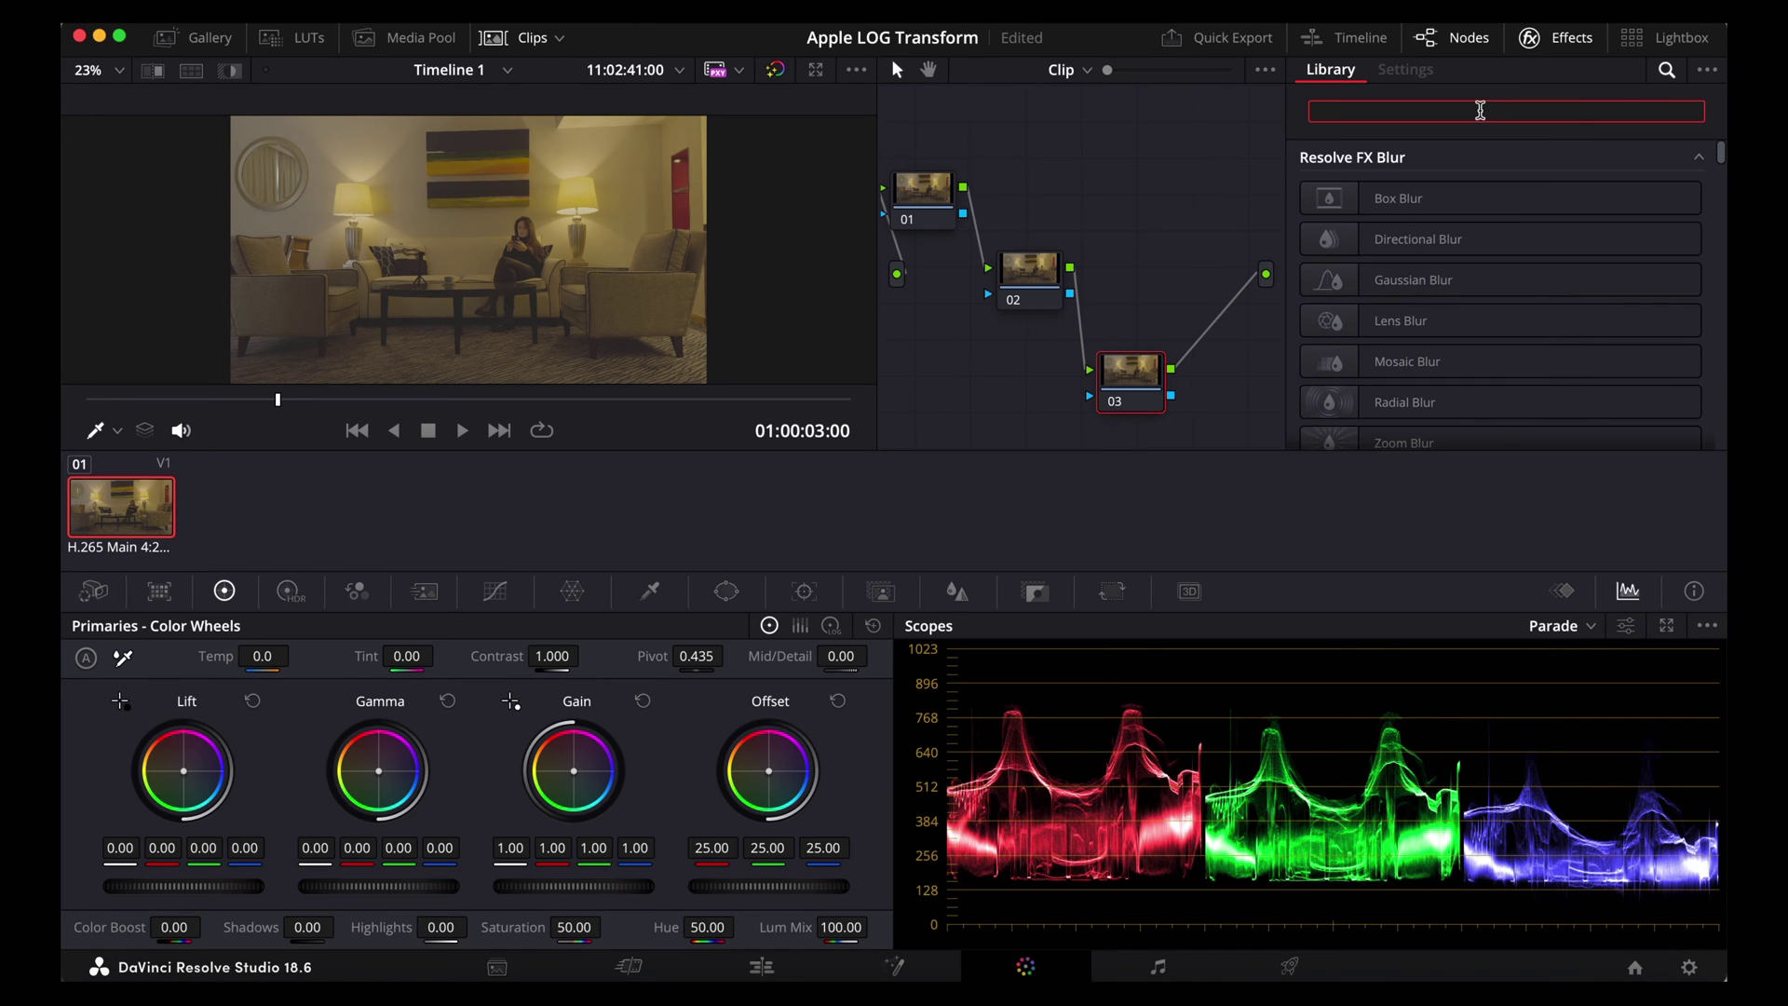
text(col)
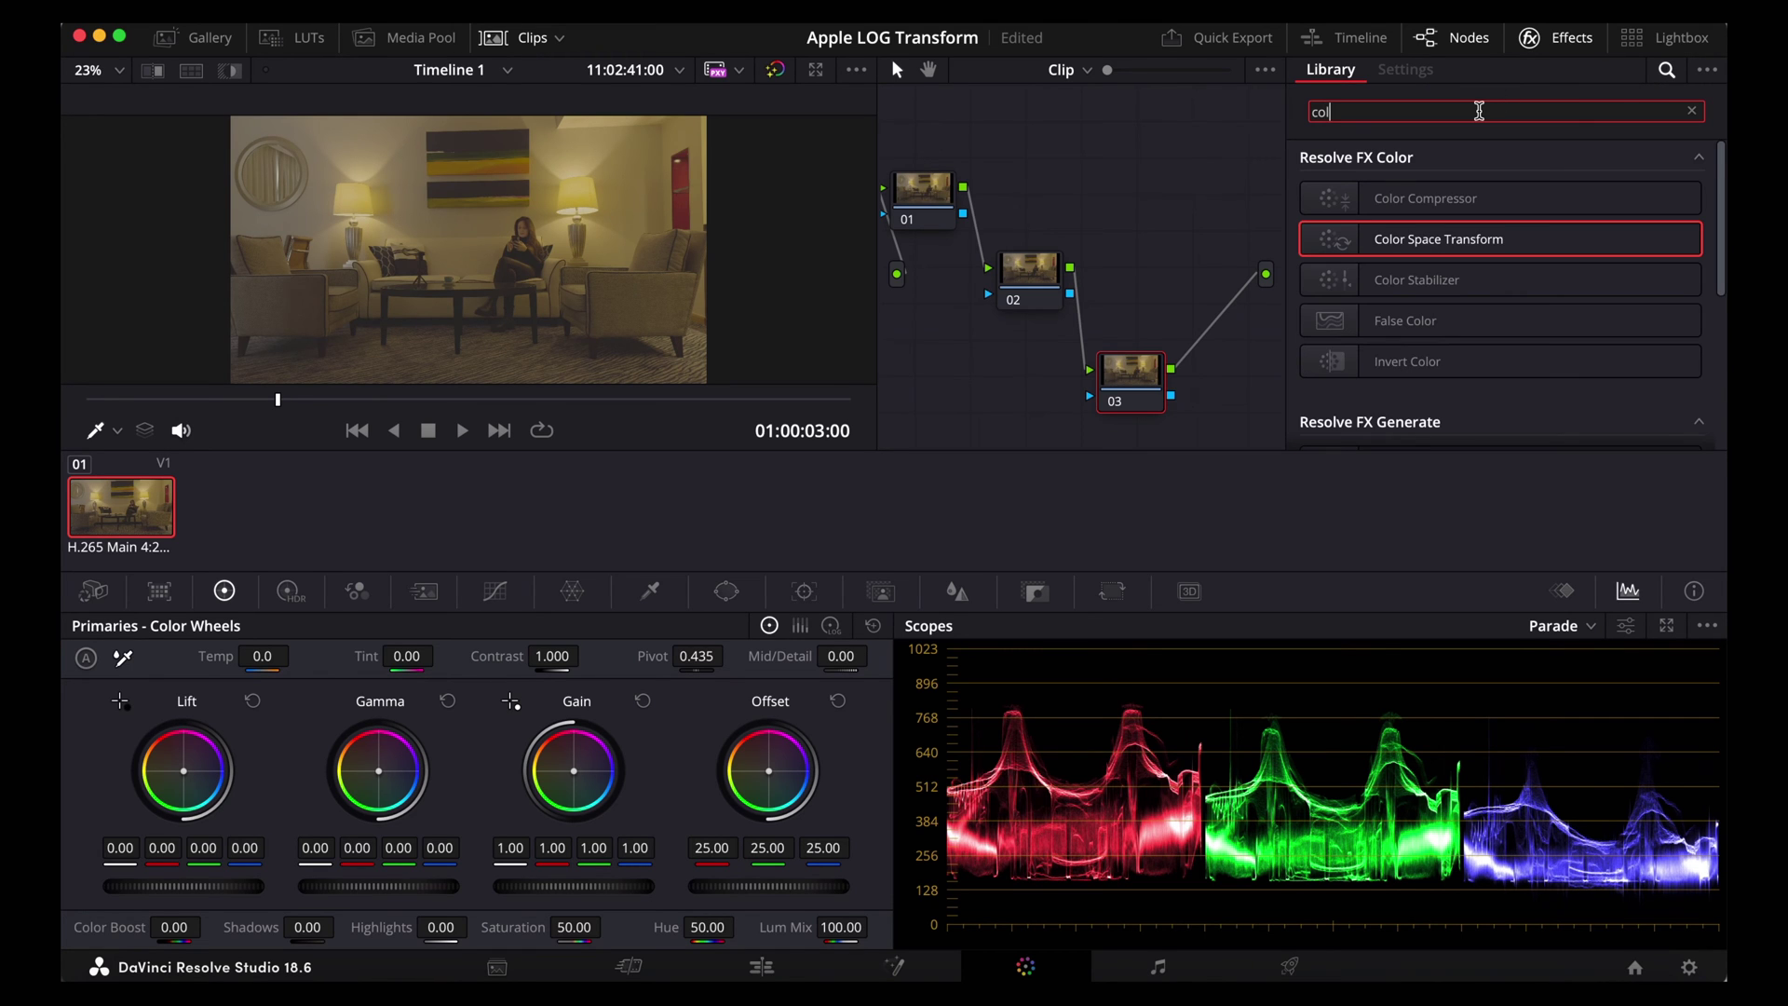
drag(1345, 240, 1134, 400)
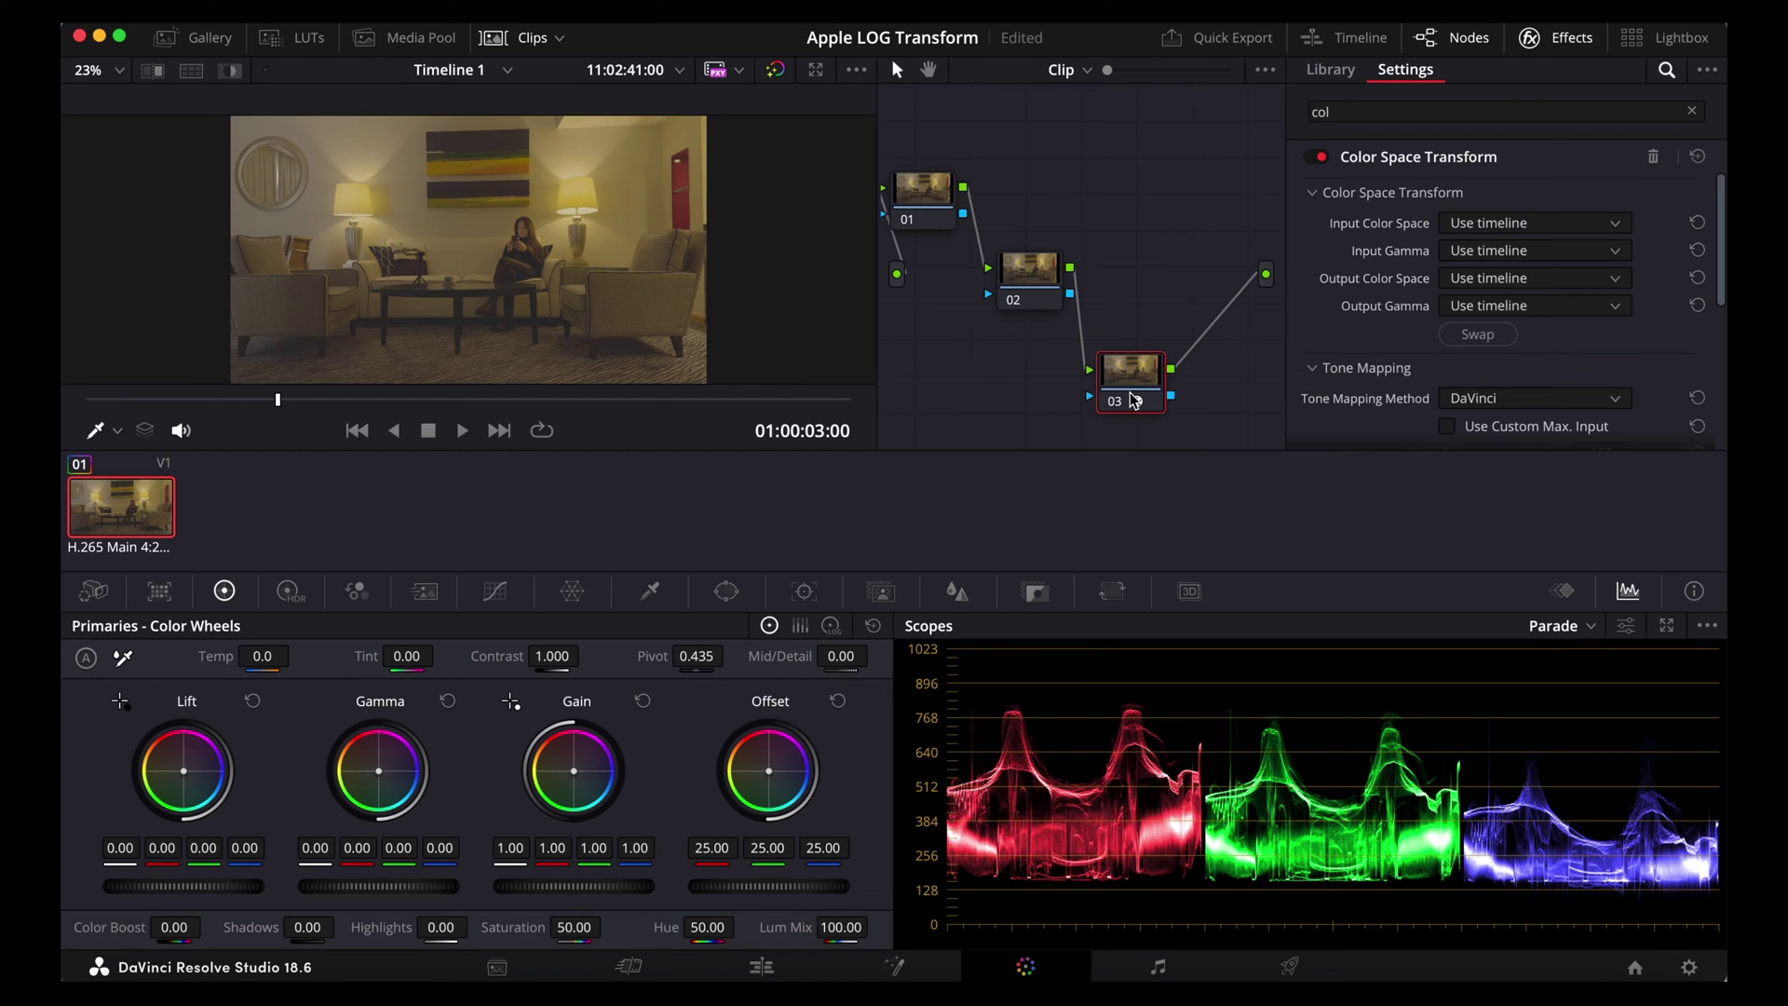
Set the CST input to Rec.2020 colour space with Apple Log gamma
click(1619, 229)
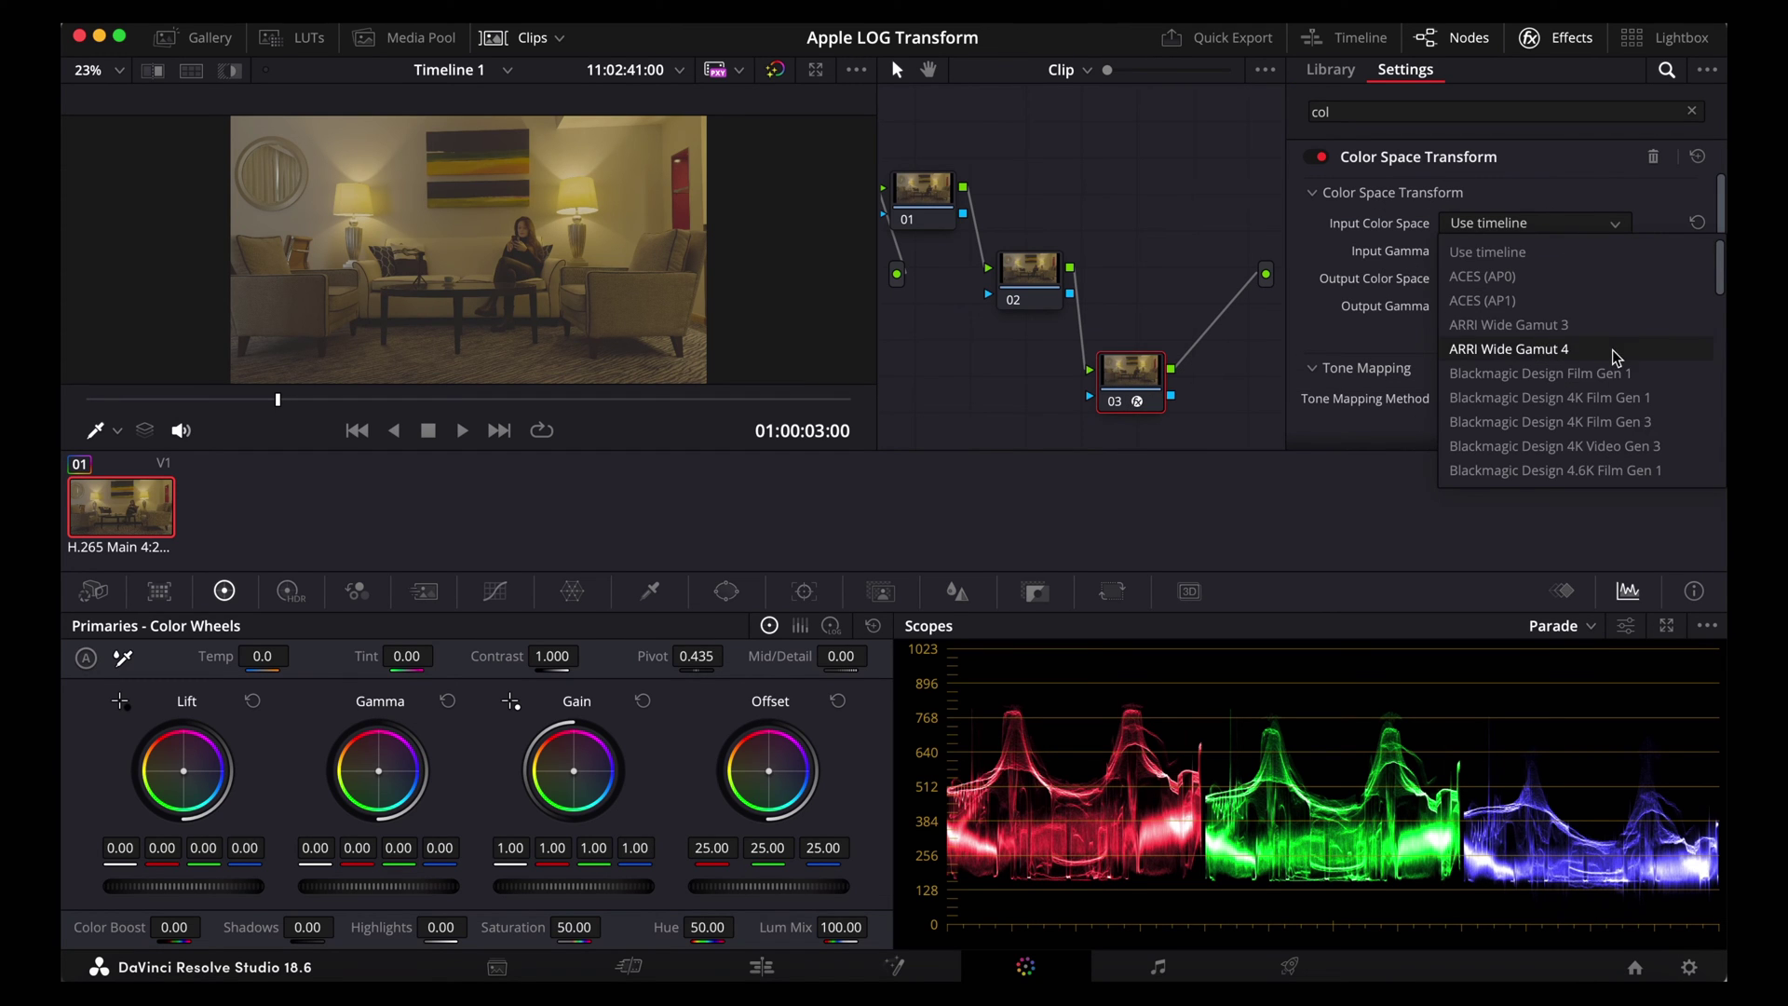
scroll(1618, 354, down, 3)
scroll(1617, 357, down, 2)
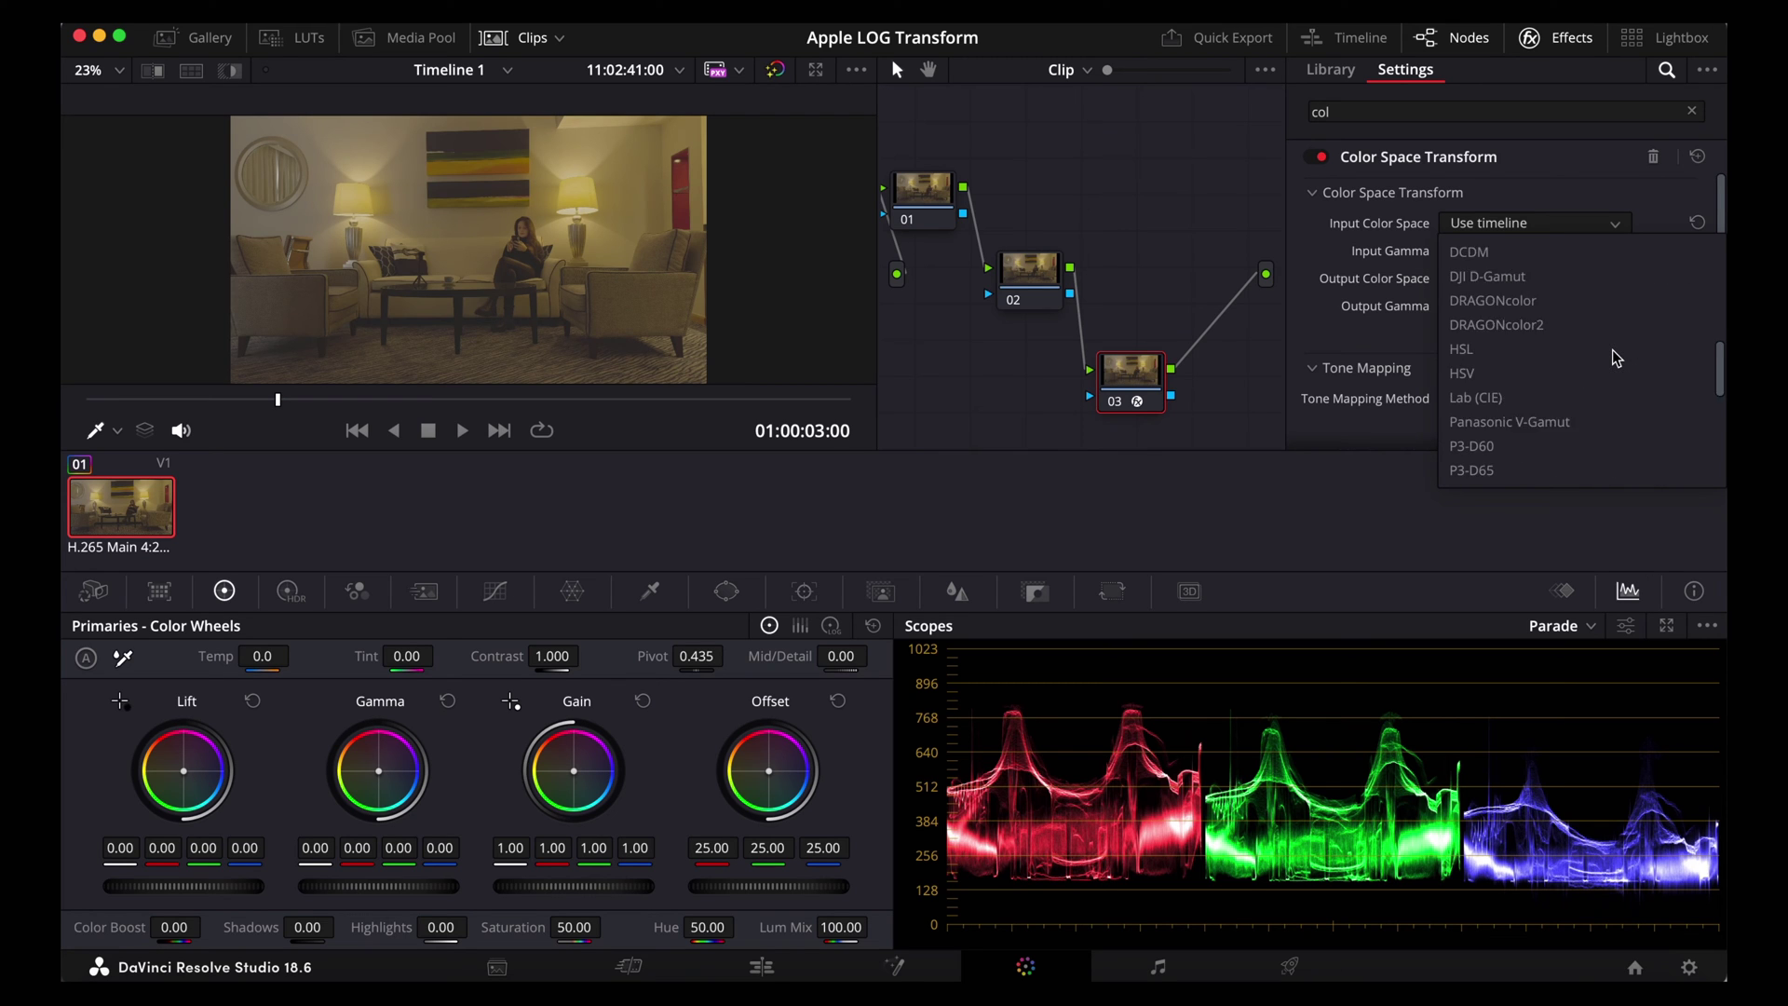
scroll(1617, 359, down, 4)
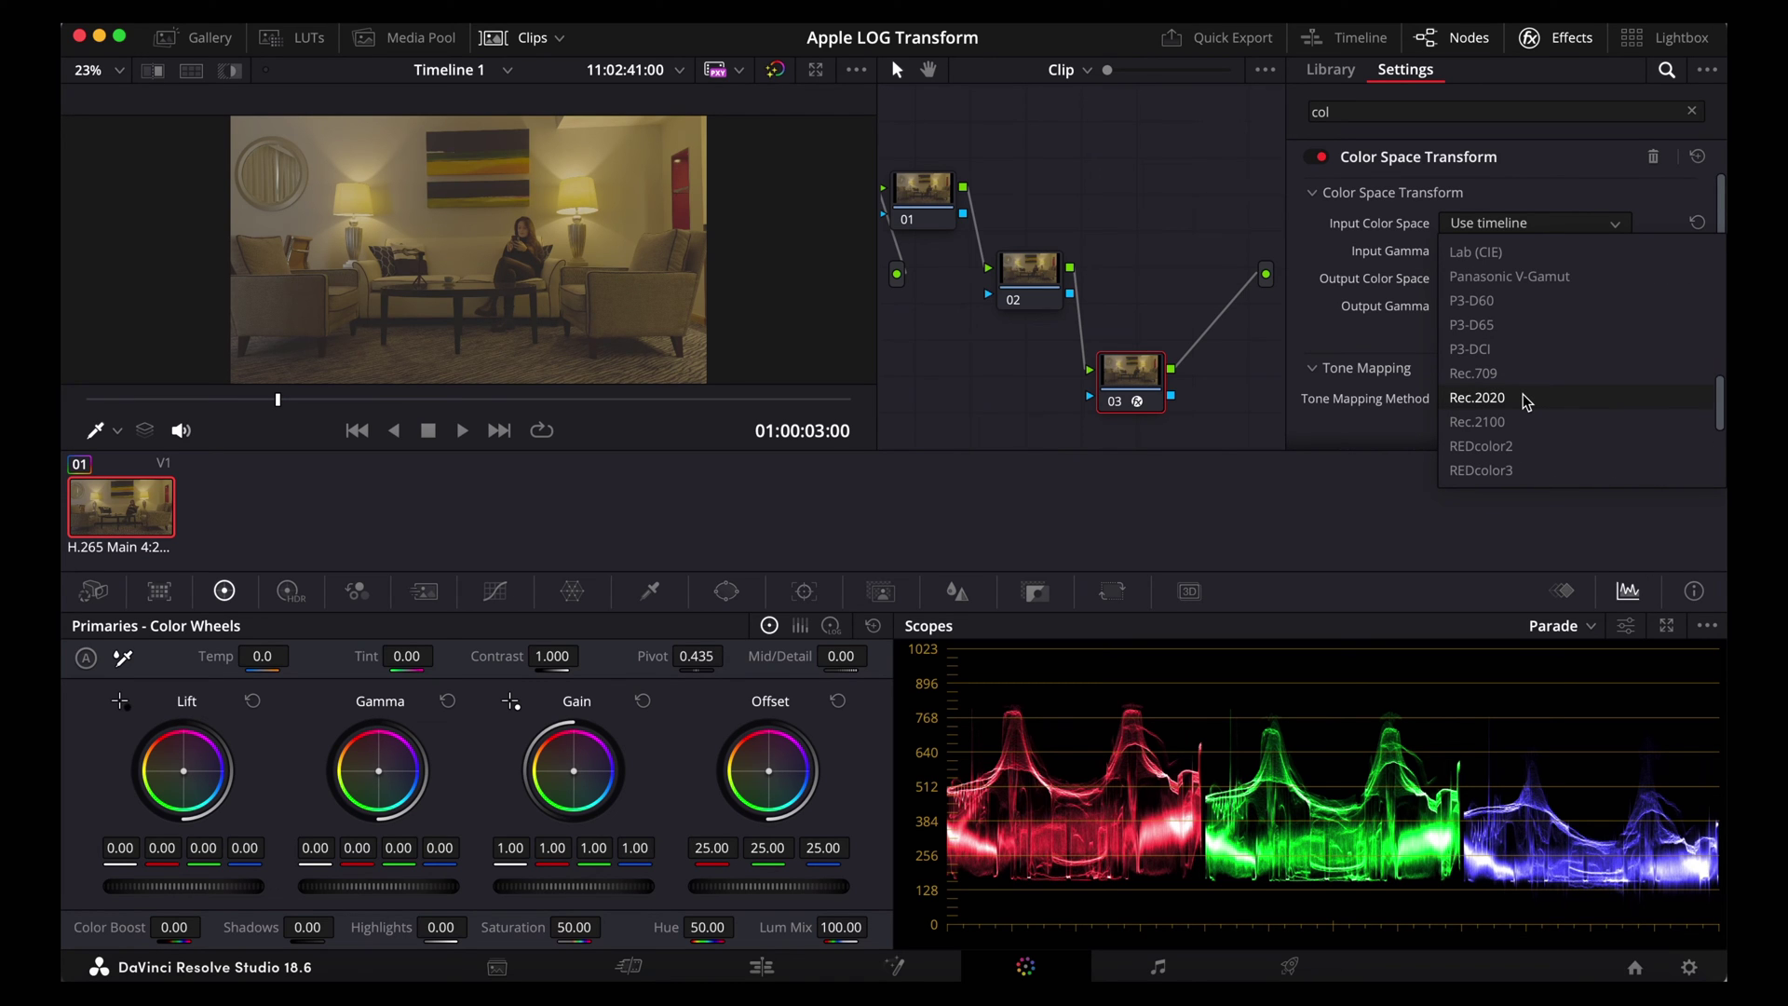
click(1478, 398)
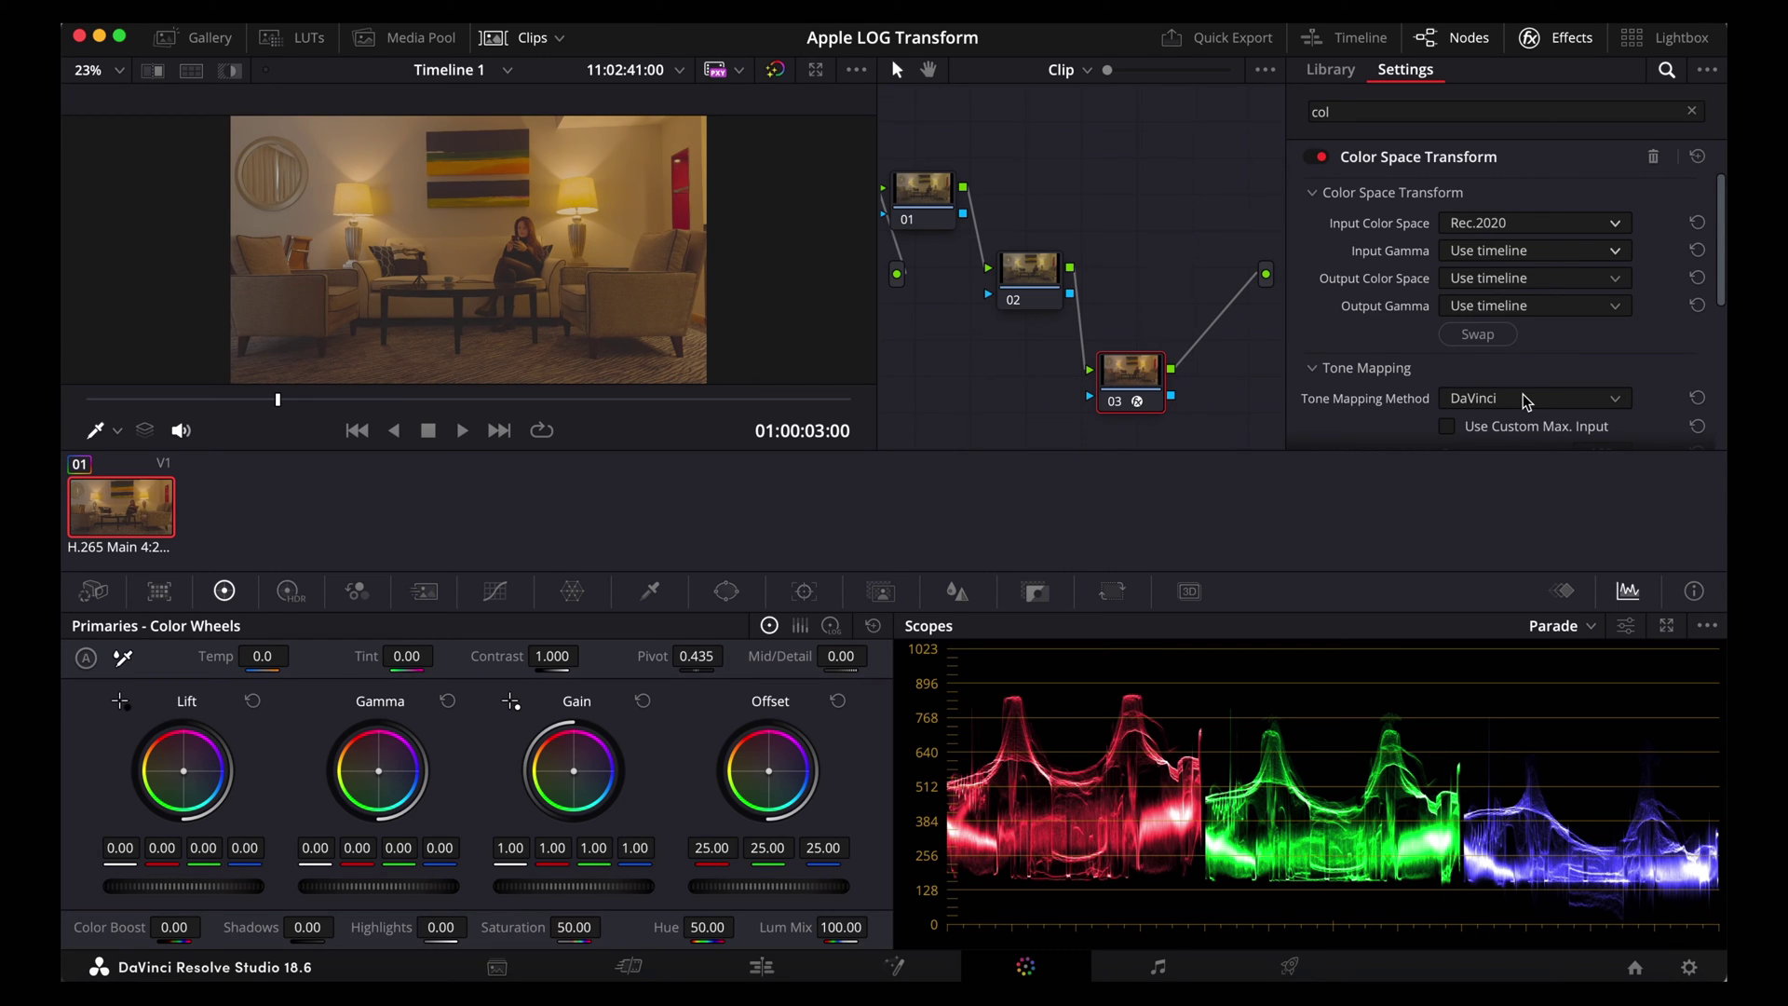
click(1619, 253)
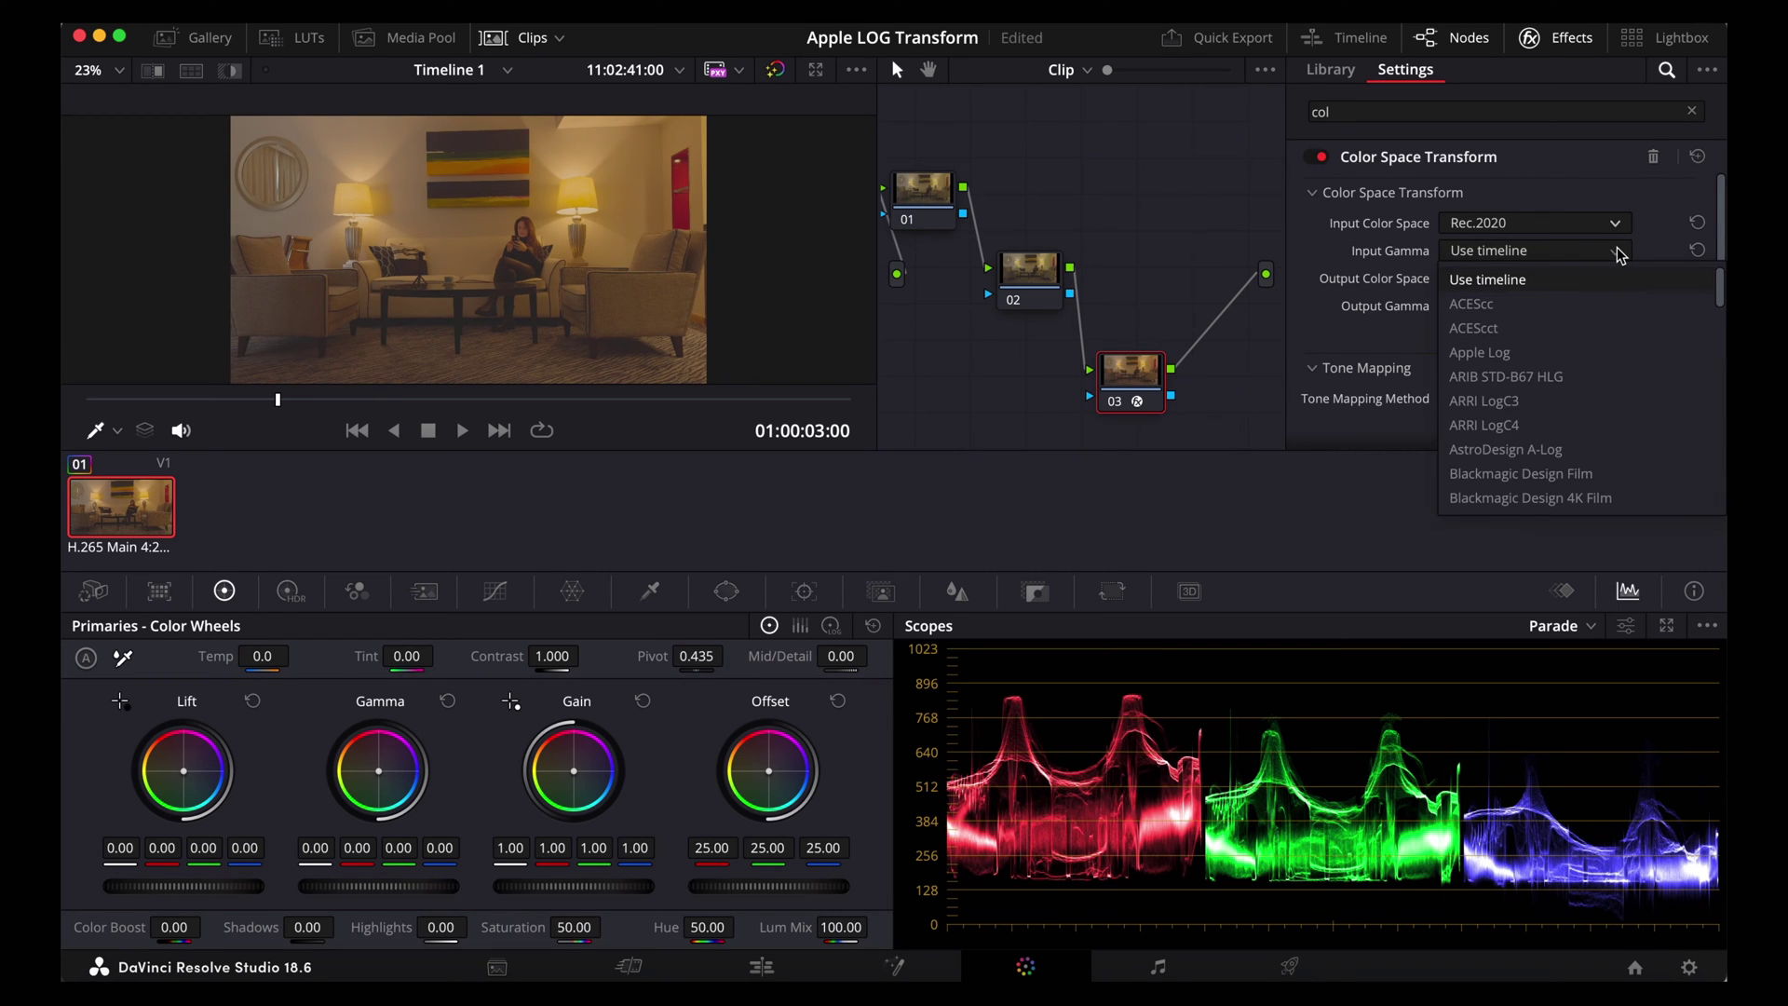
click(1518, 352)
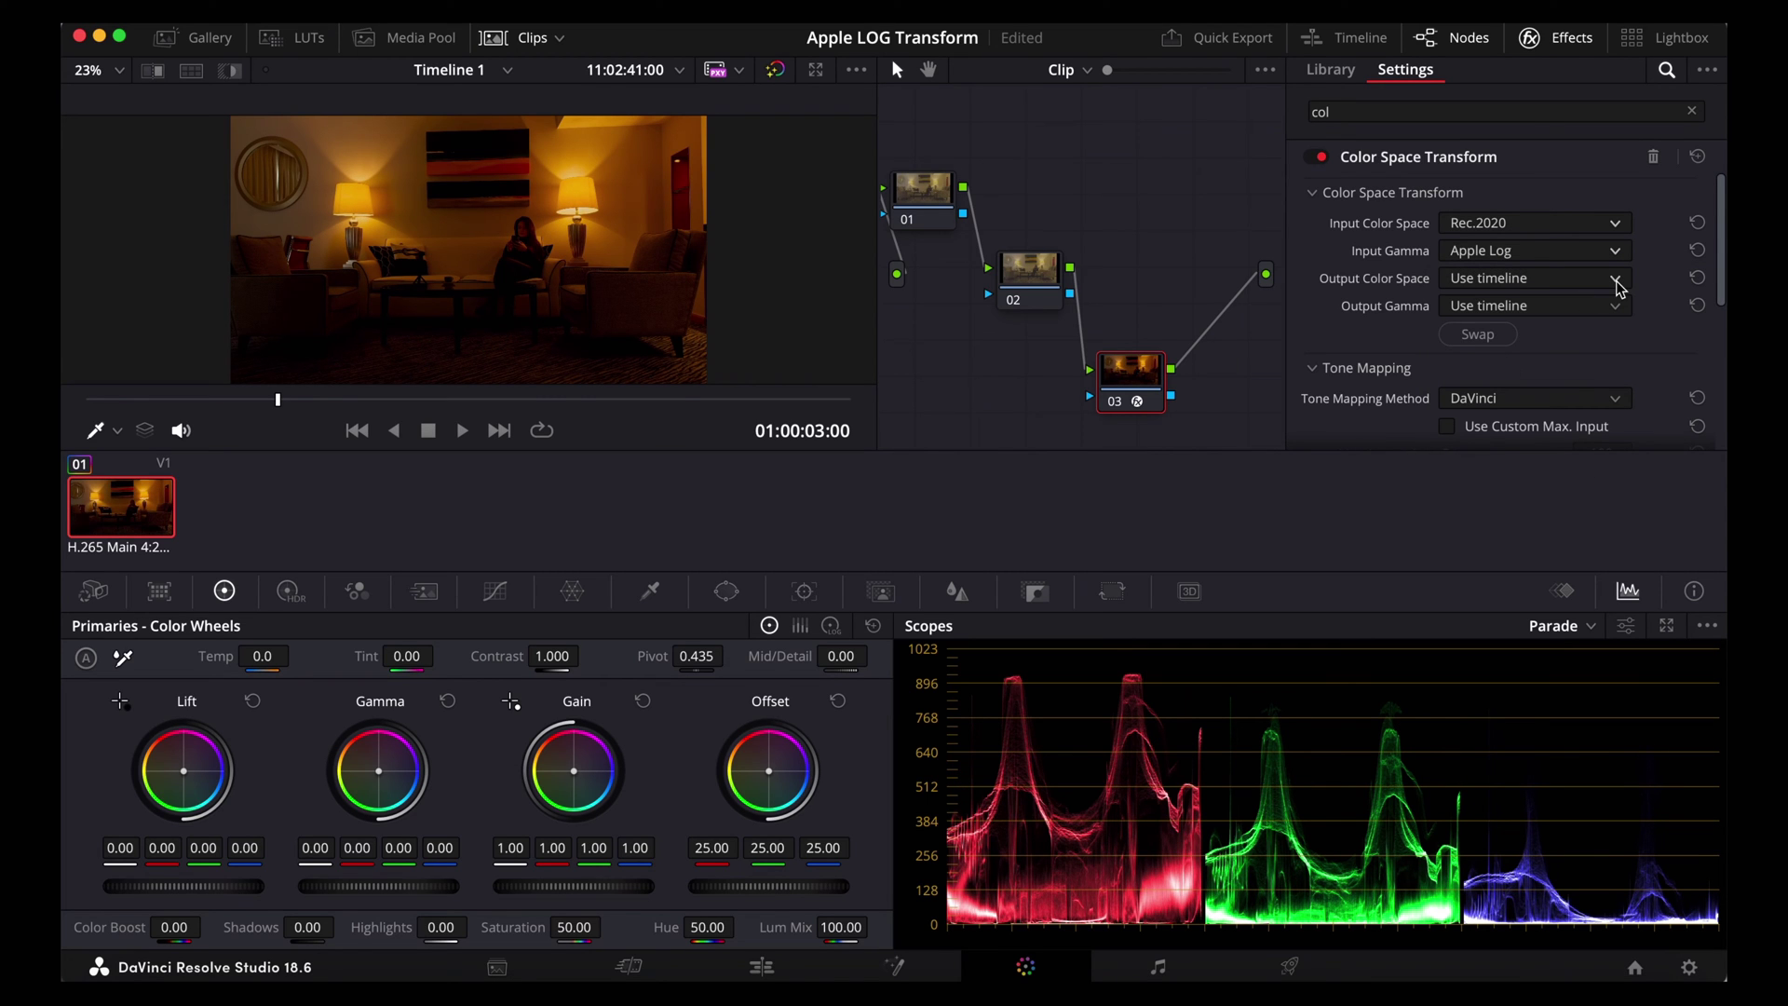
Set the CST output colour space and gamma both to Rec.709
click(1619, 284)
scroll(1598, 444, down, 10)
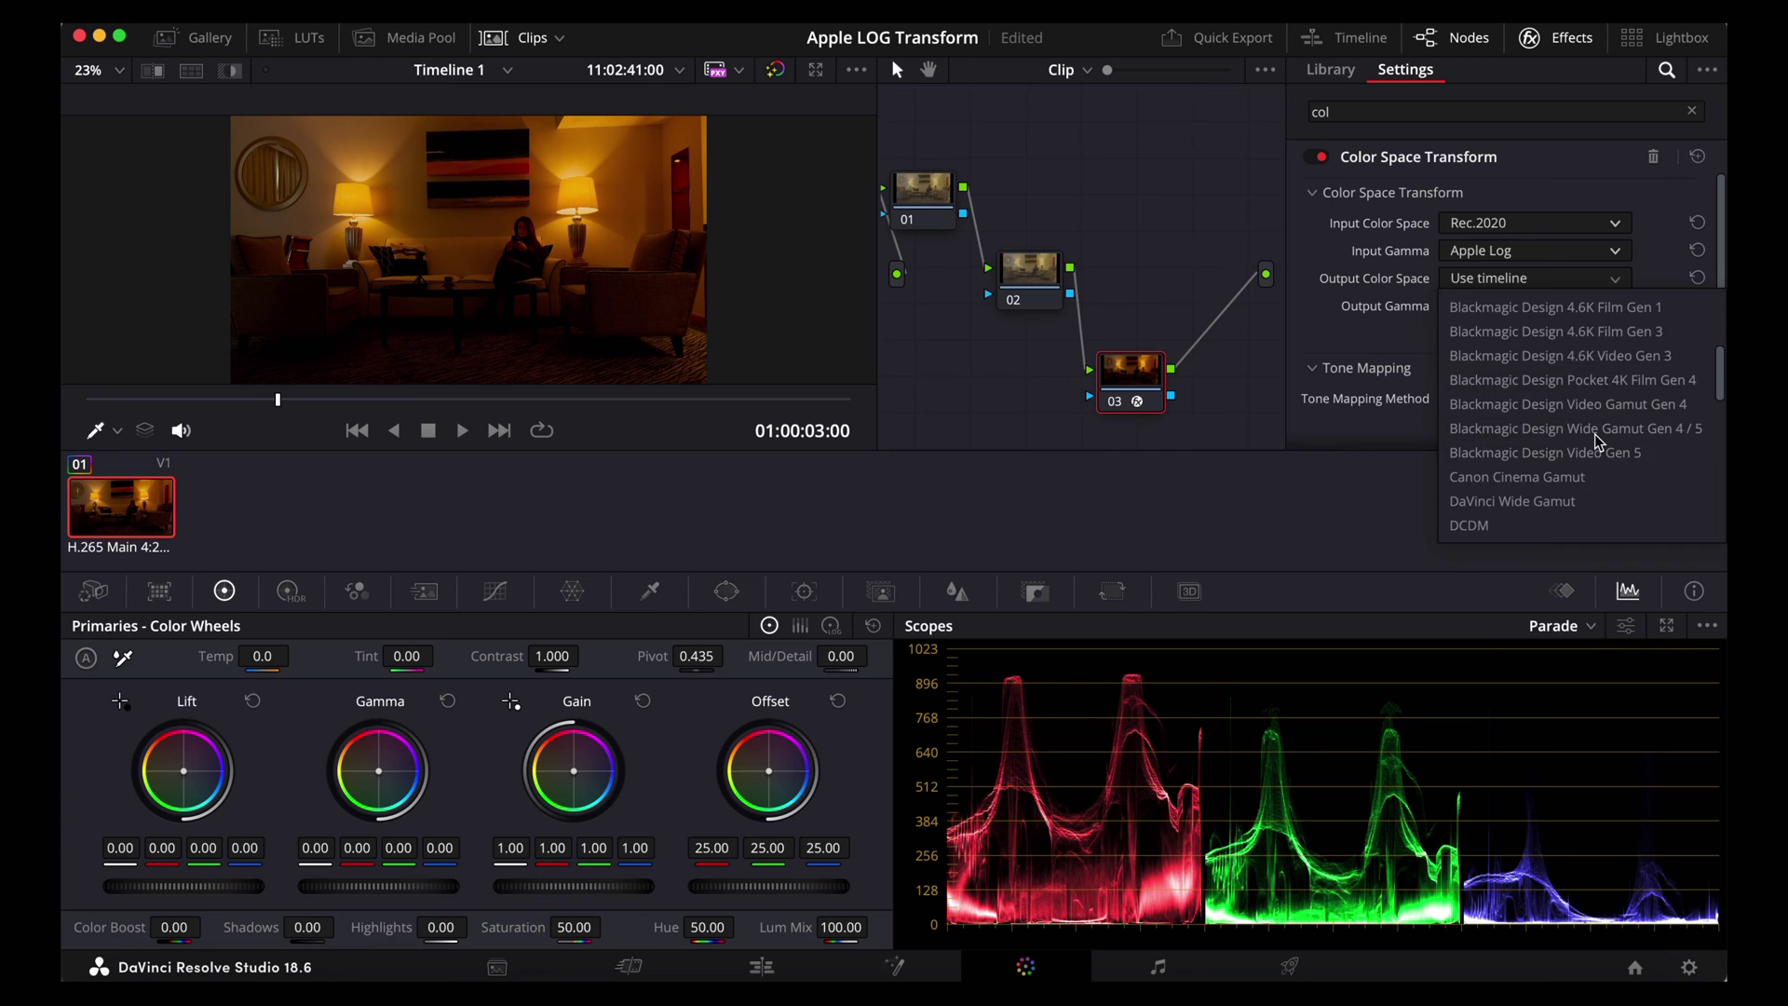
scroll(1599, 443, up, 3)
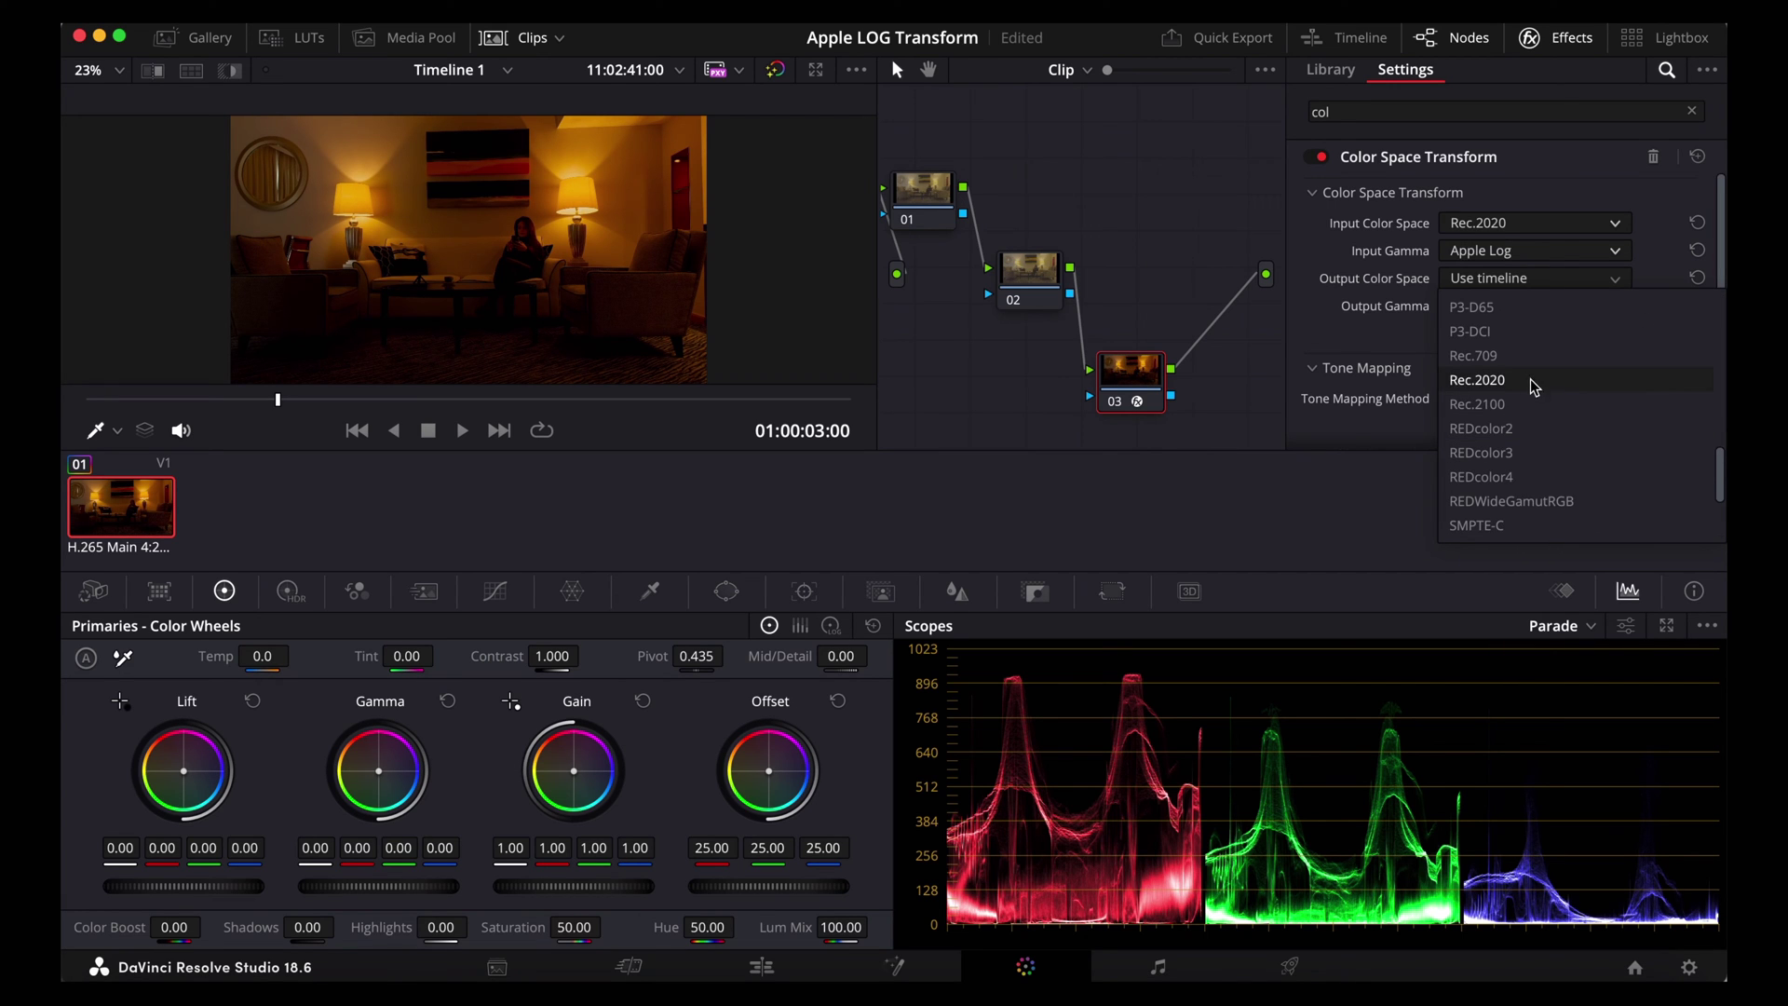
click(1516, 356)
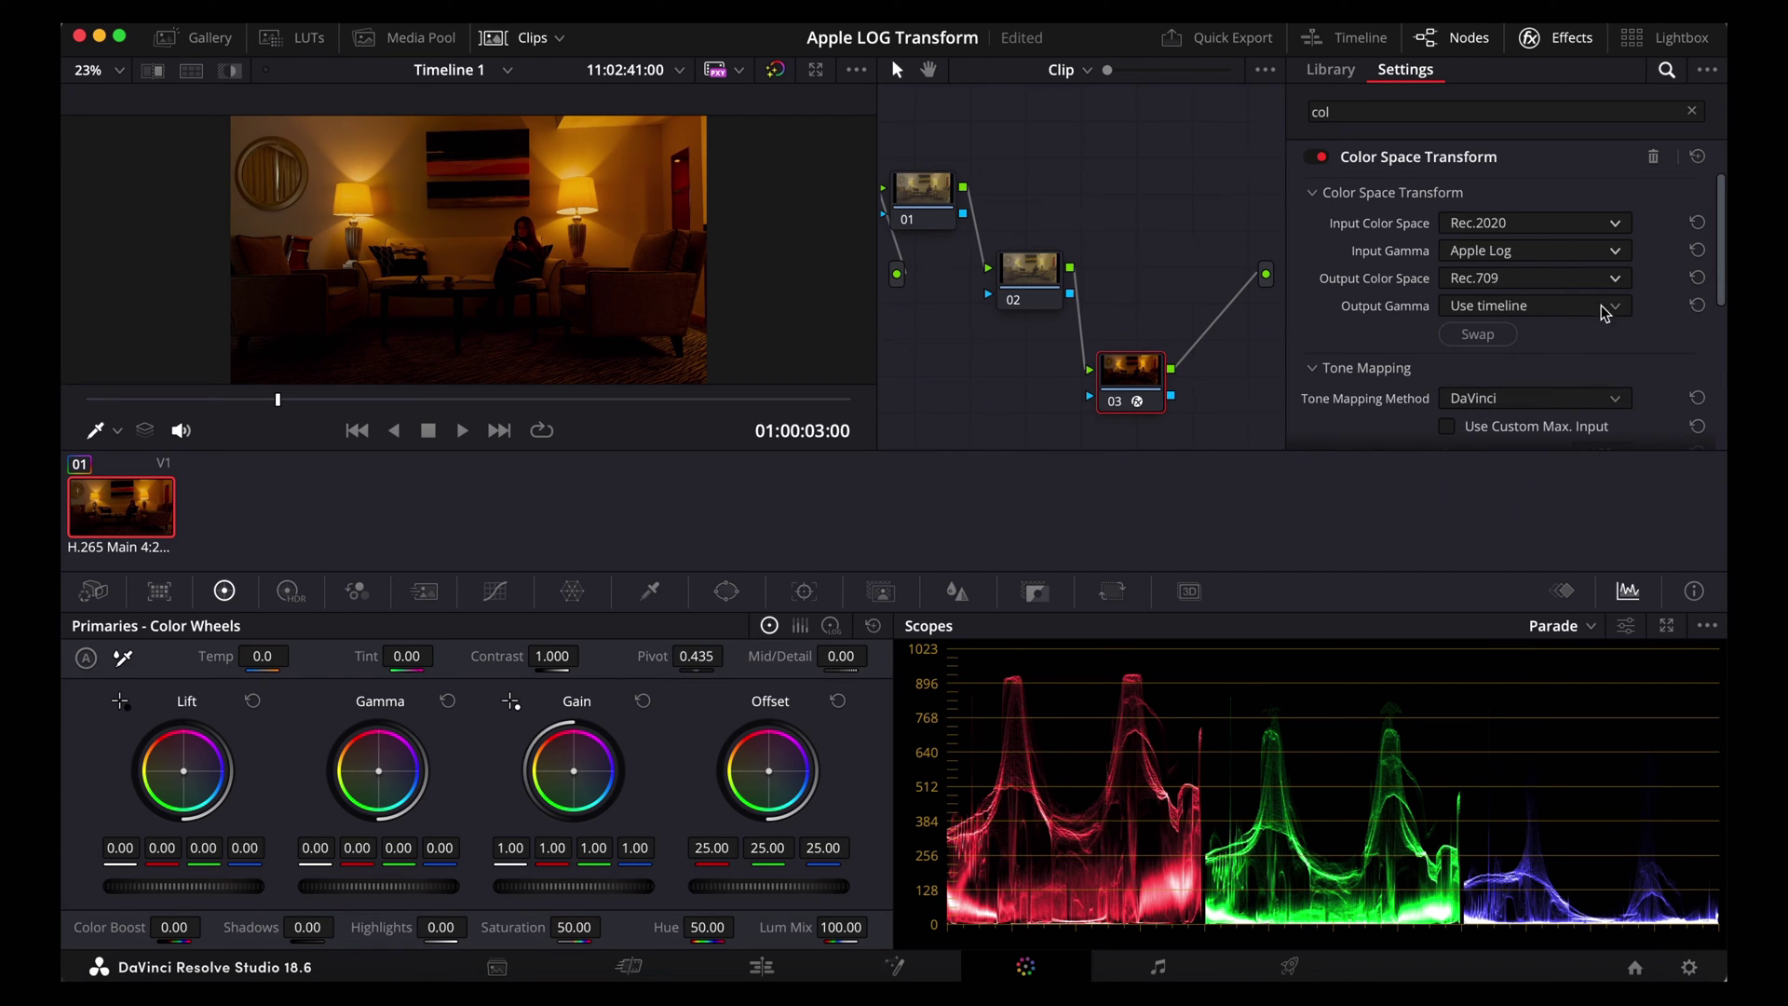
click(1602, 307)
scroll(1581, 445, down, 10)
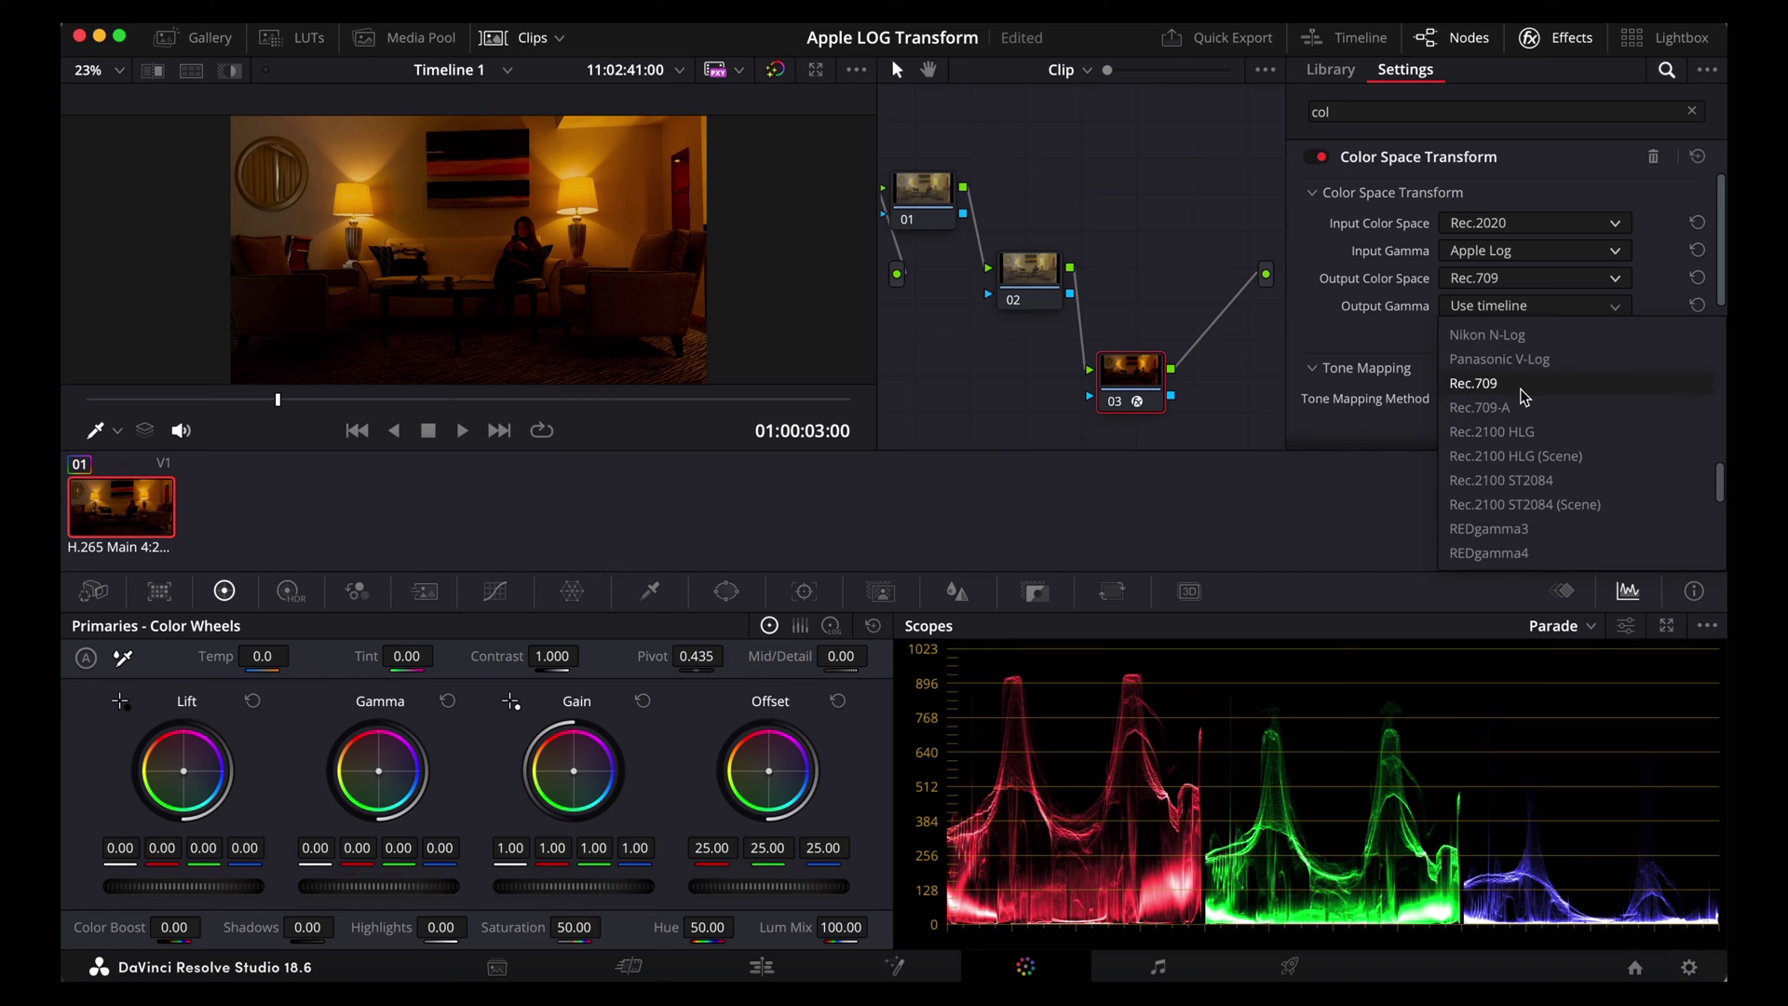
click(1516, 387)
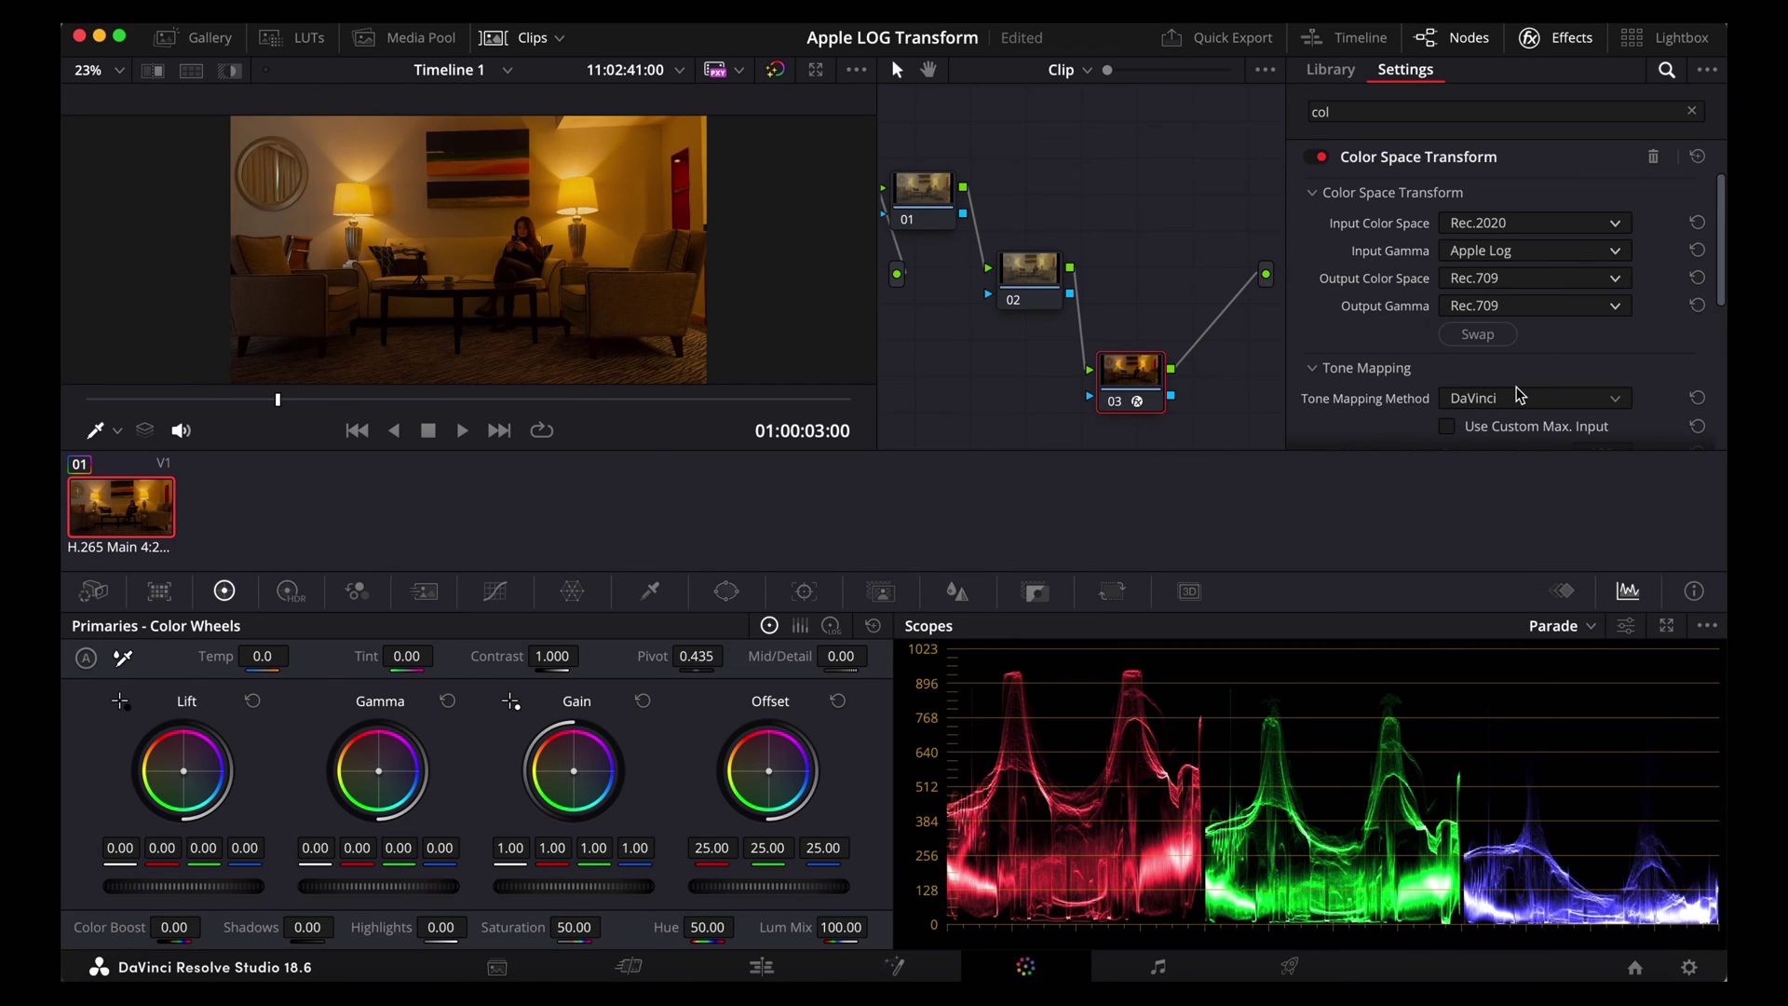
On node 02, lift the shadows and slightly reduce saturation
key(shift+6)
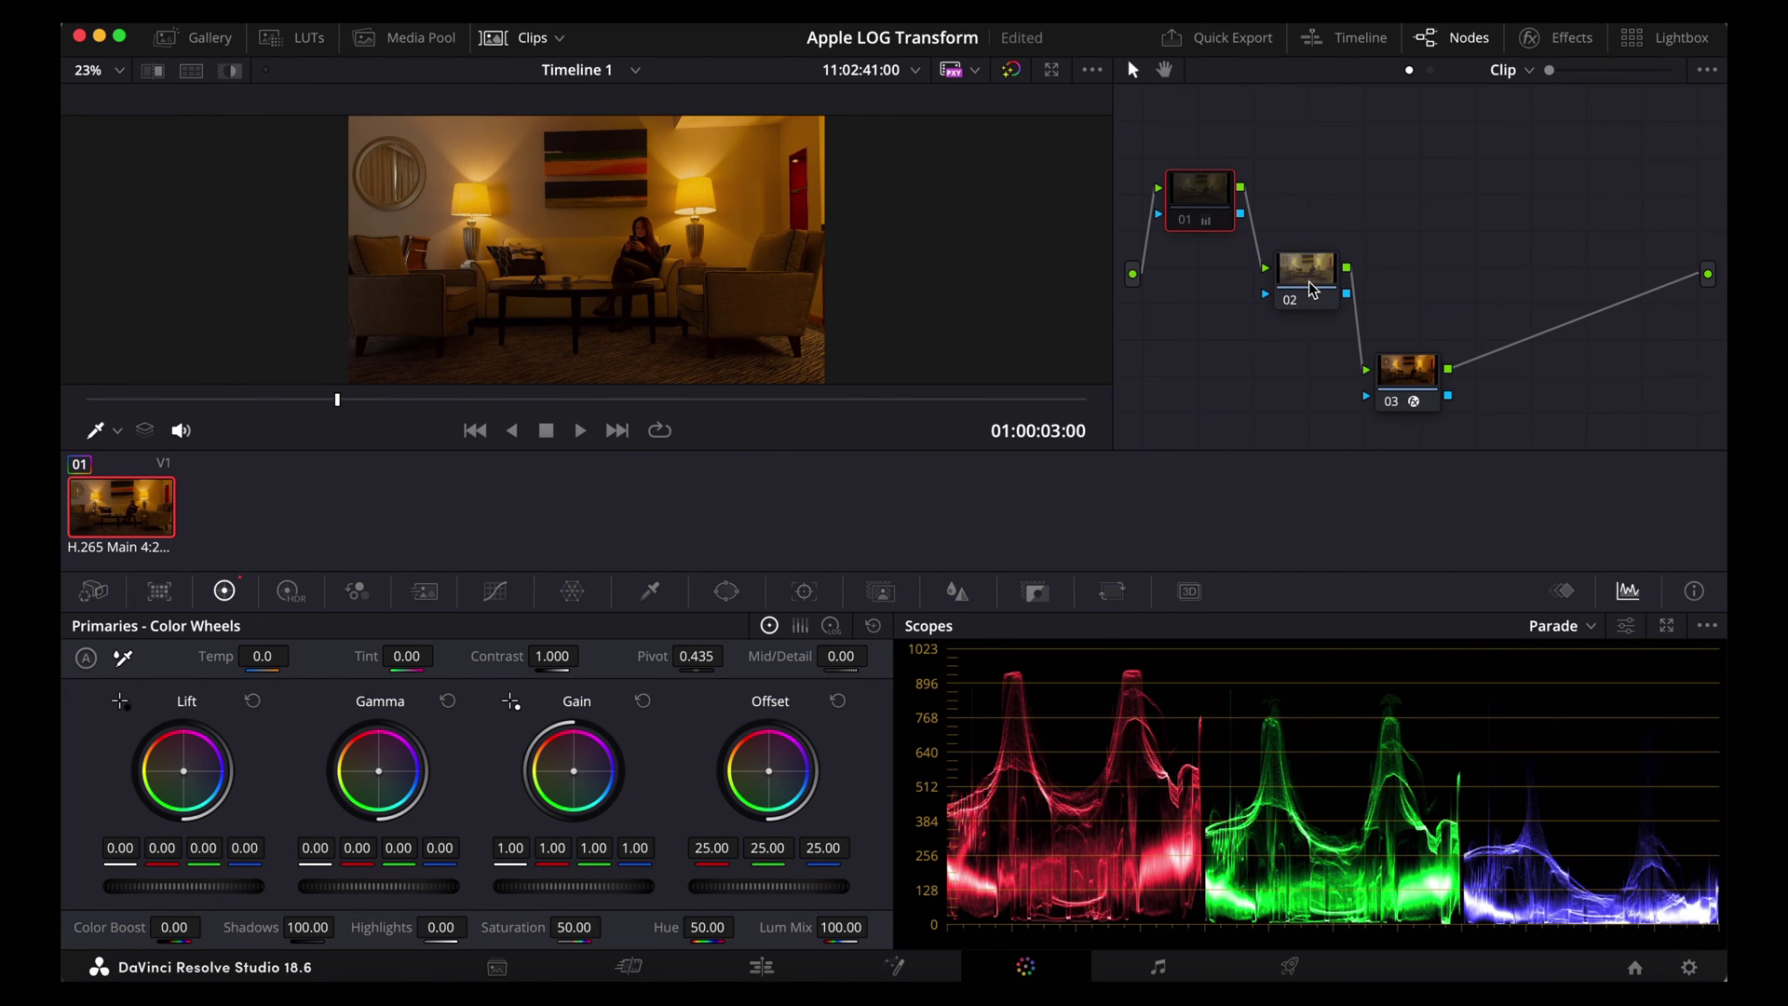
click(1309, 275)
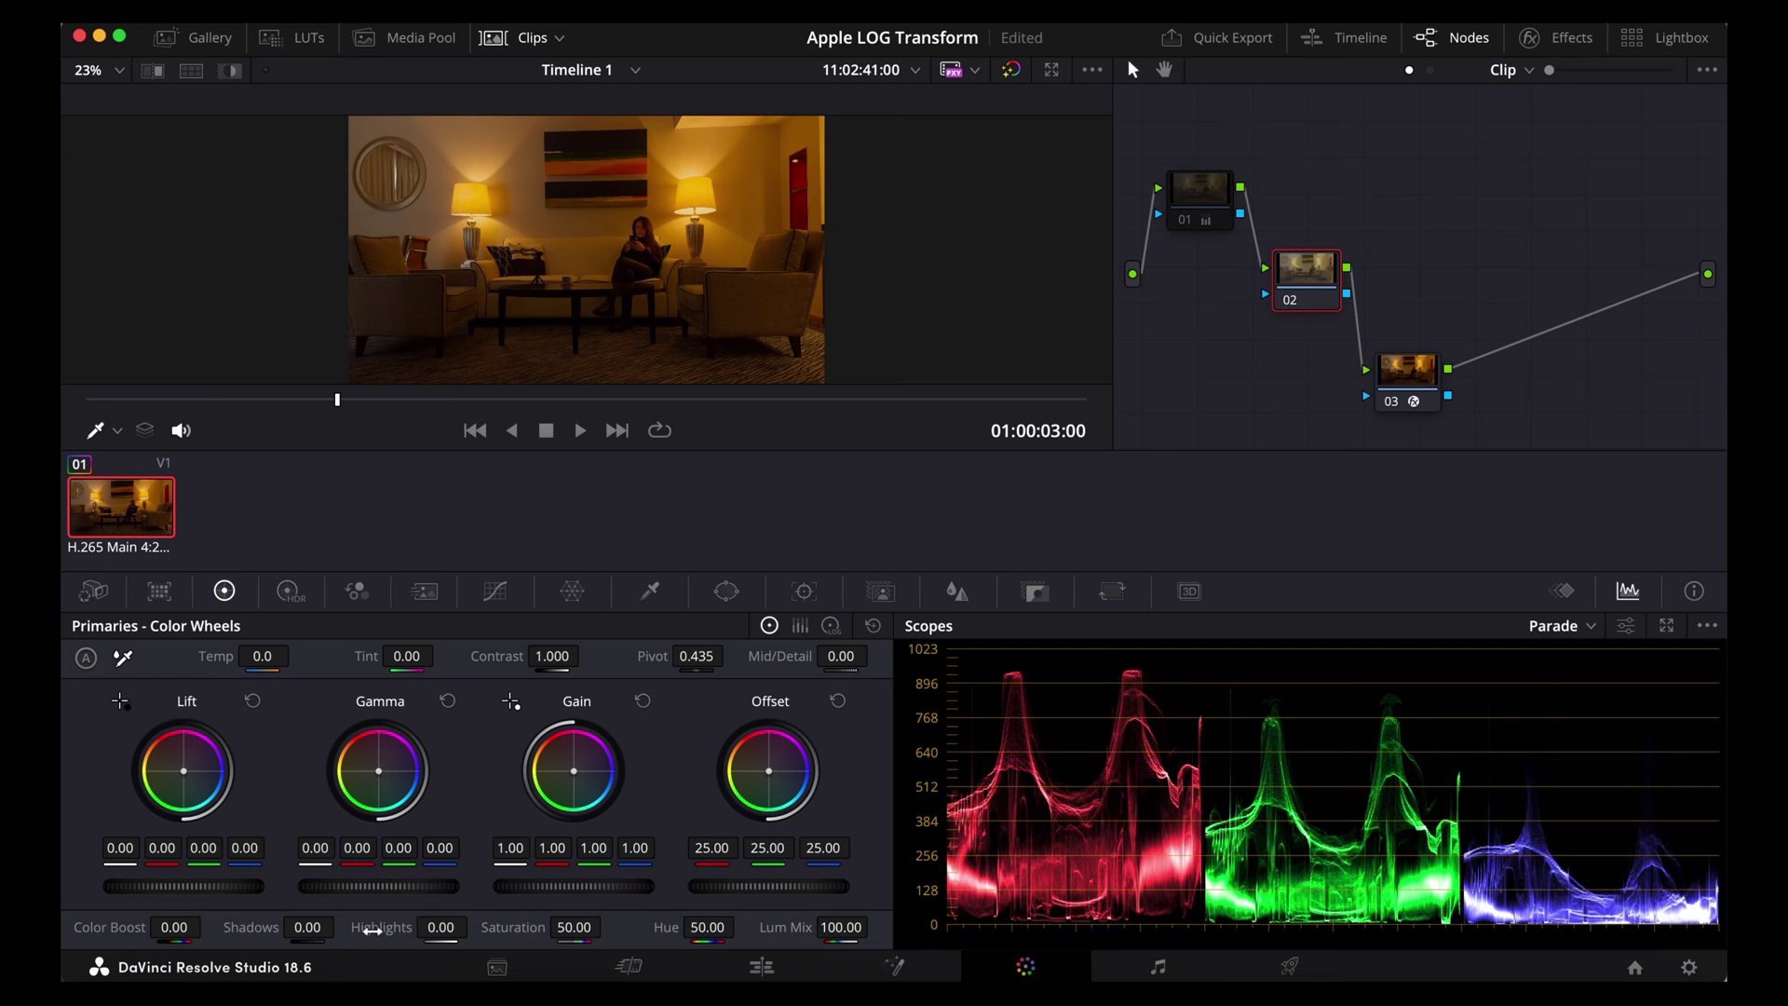
drag(307, 927, 335, 927)
drag(587, 927, 589, 936)
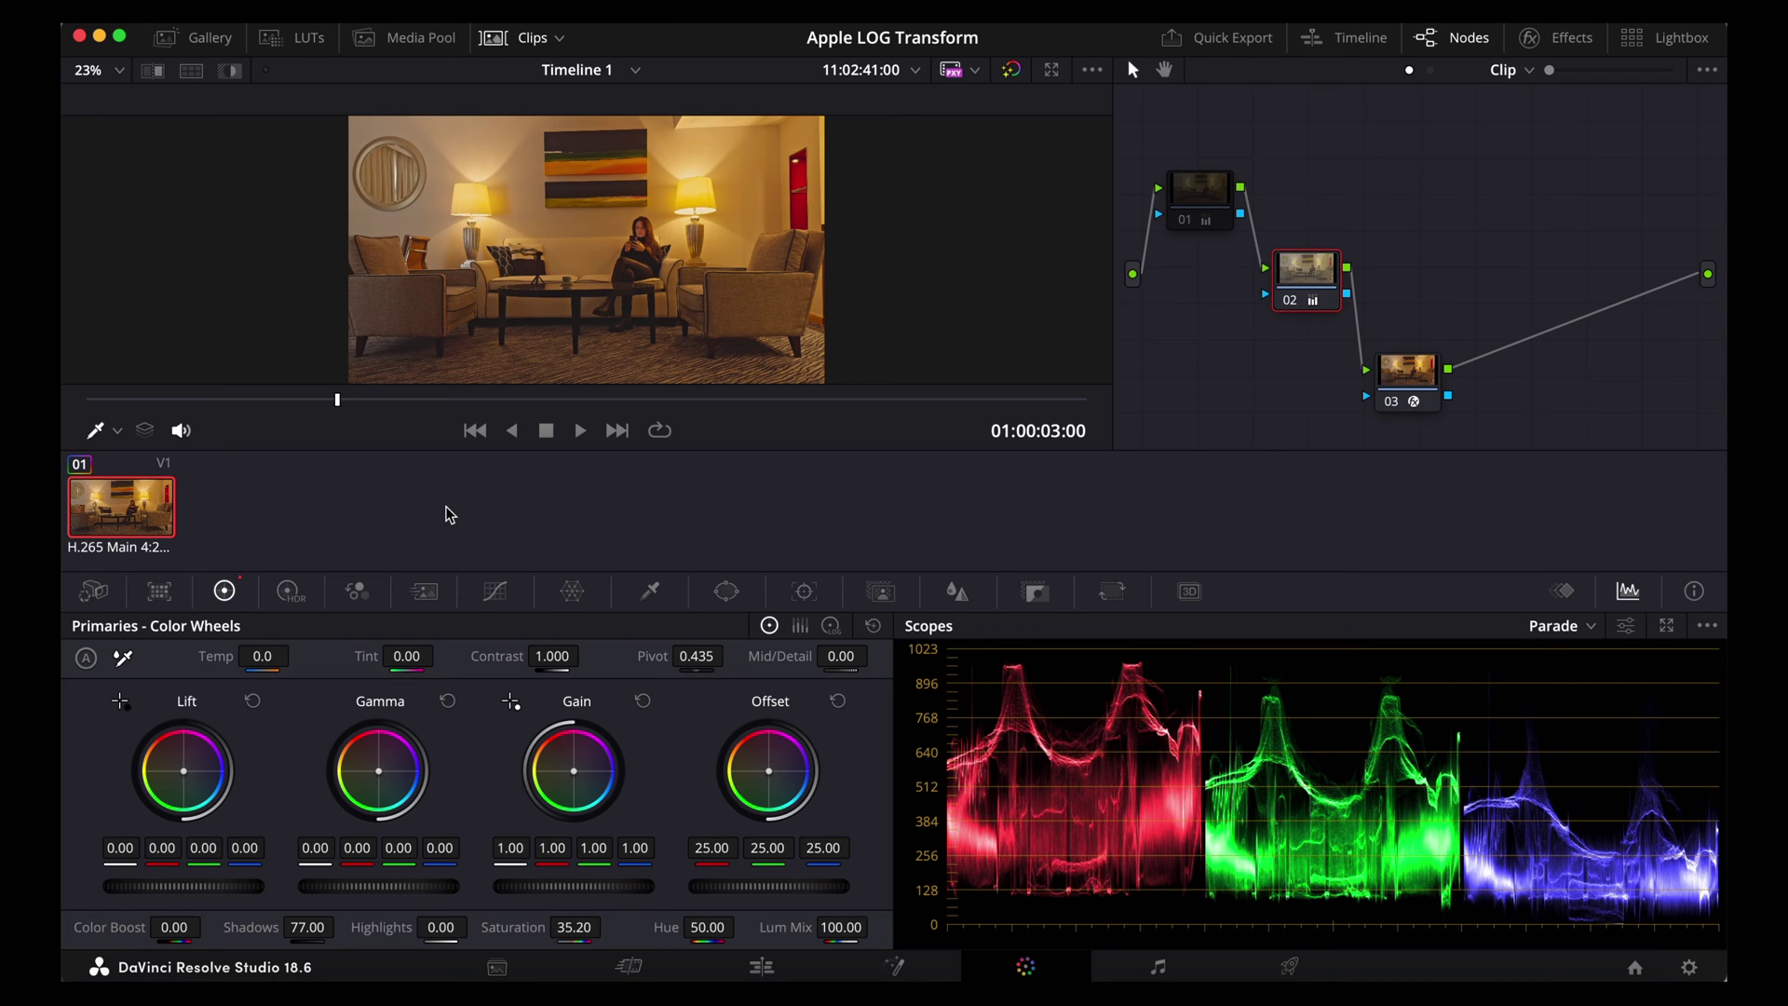
Shape an S-curve on the luma curve for contrast, then bypass to compare
click(496, 591)
click(165, 881)
click(293, 817)
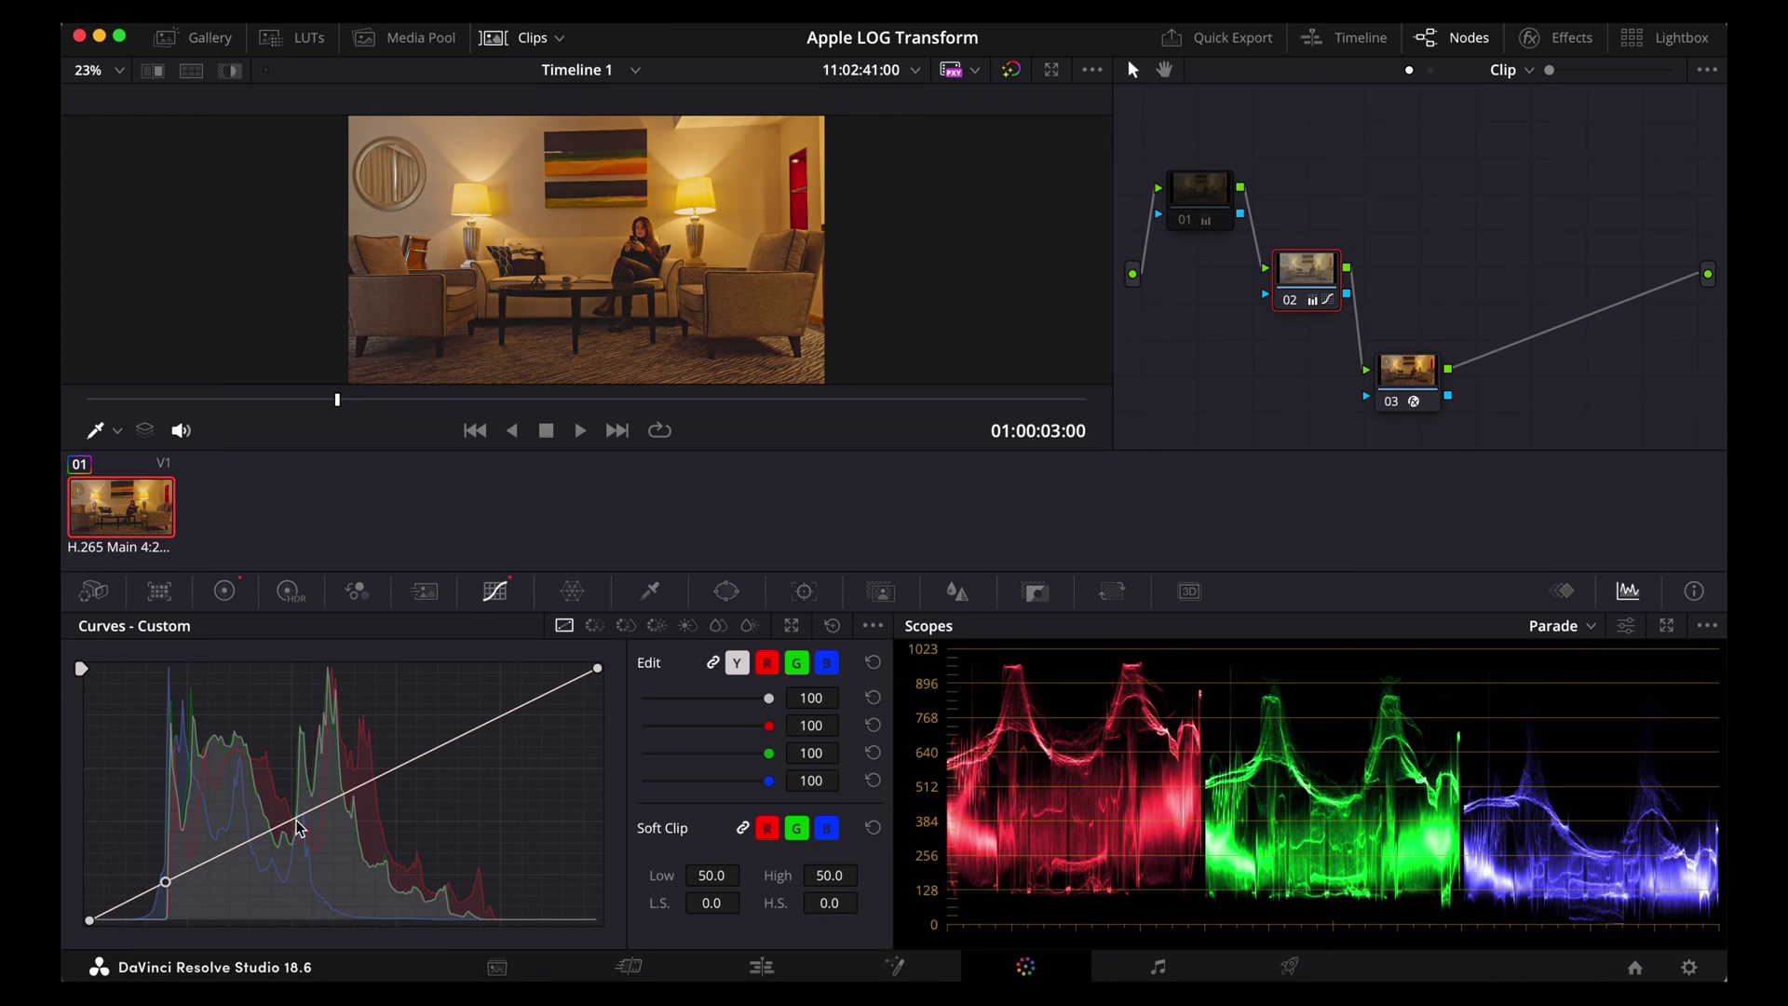
click(375, 777)
drag(165, 881, 180, 892)
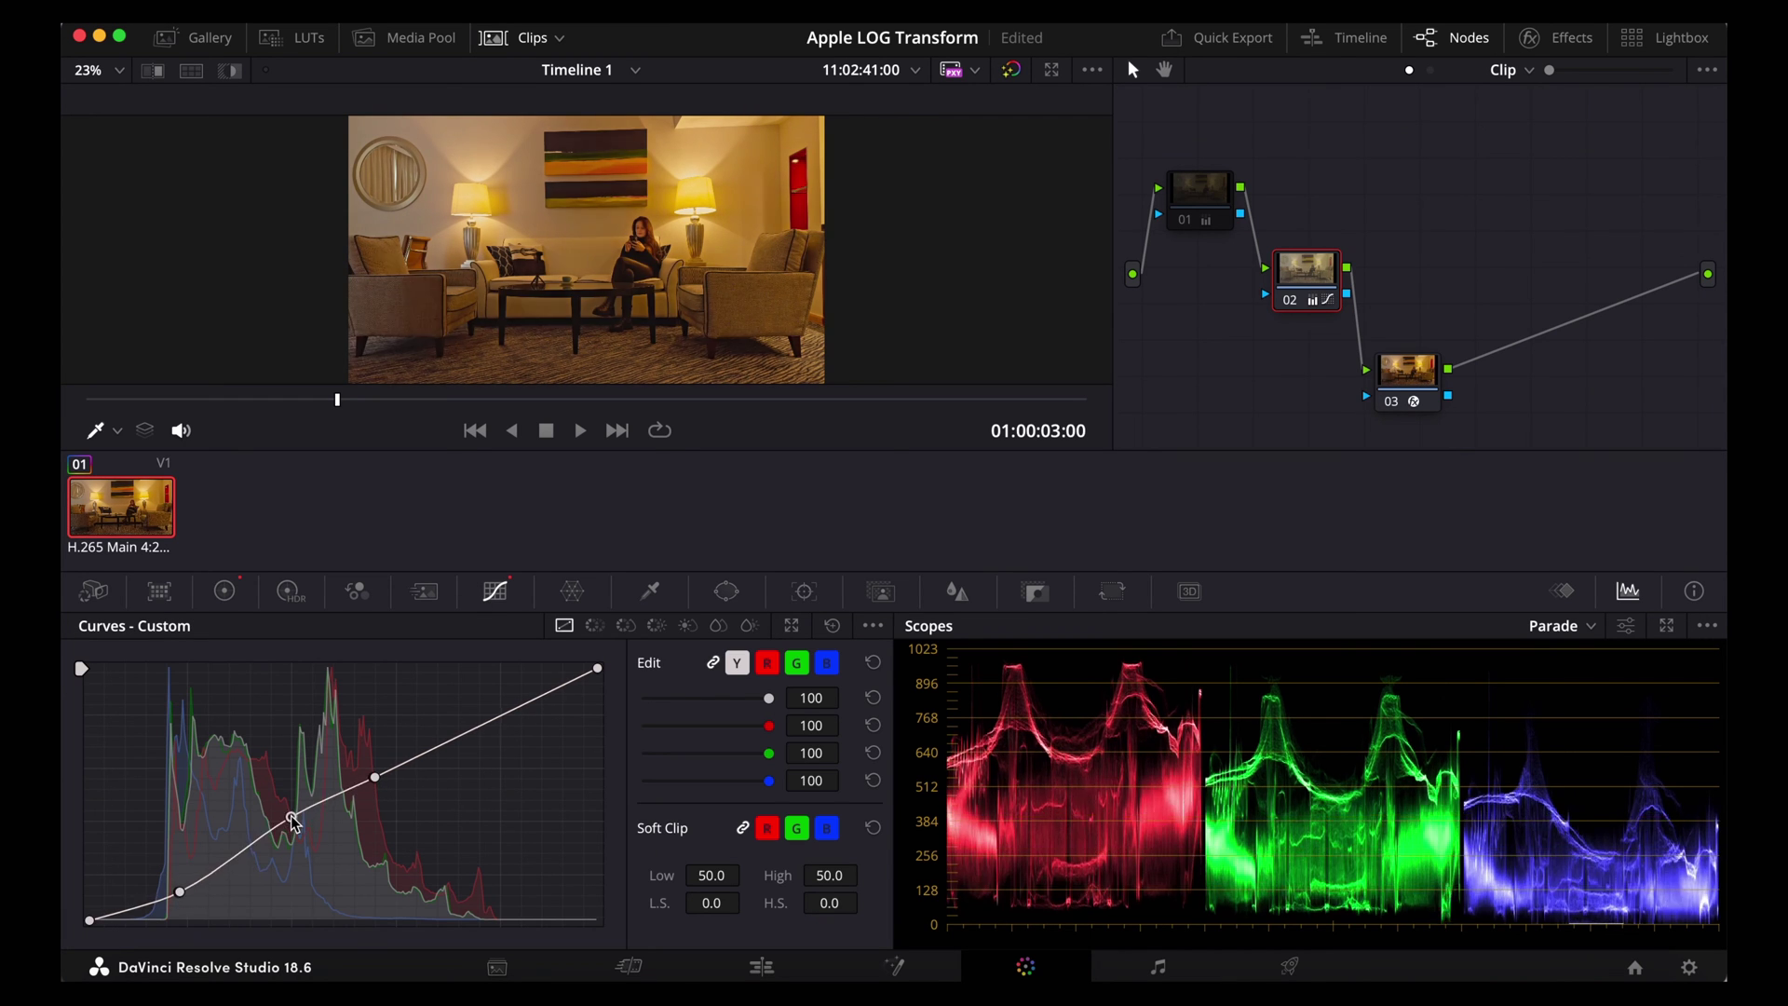
drag(292, 818, 379, 777)
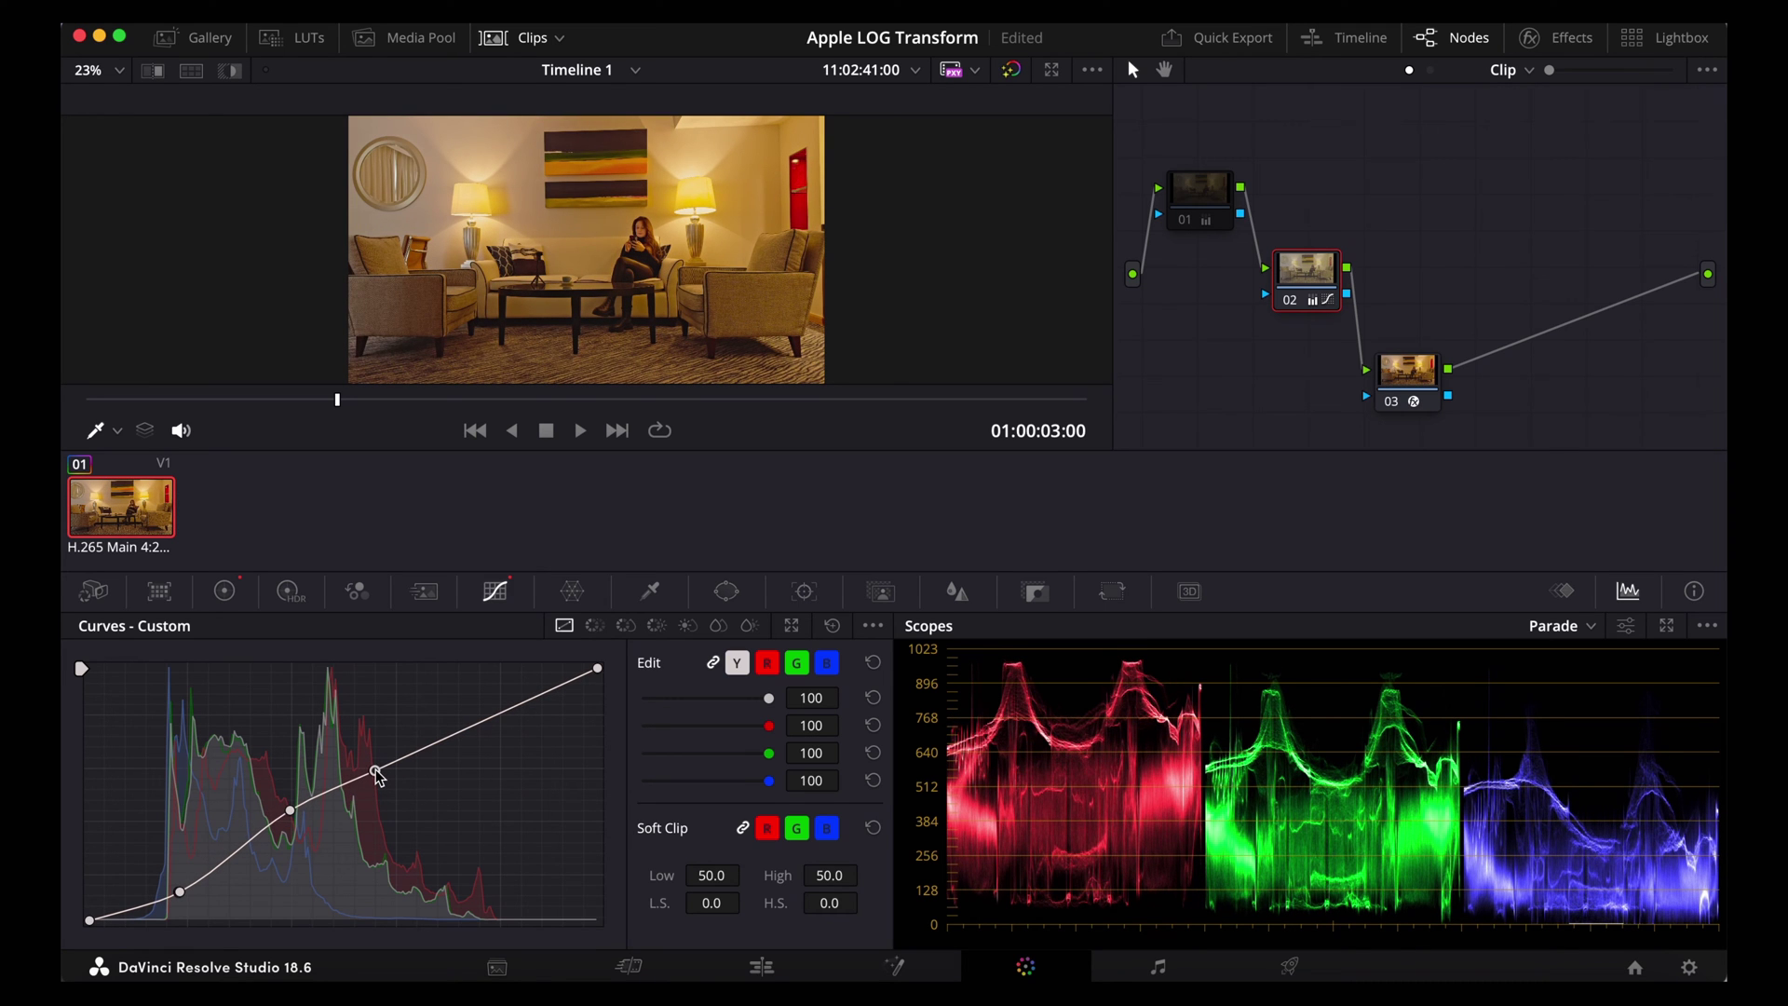
click(1012, 71)
click(1013, 70)
Play the CST-graded clip through once on the Edit page, then stop
click(630, 967)
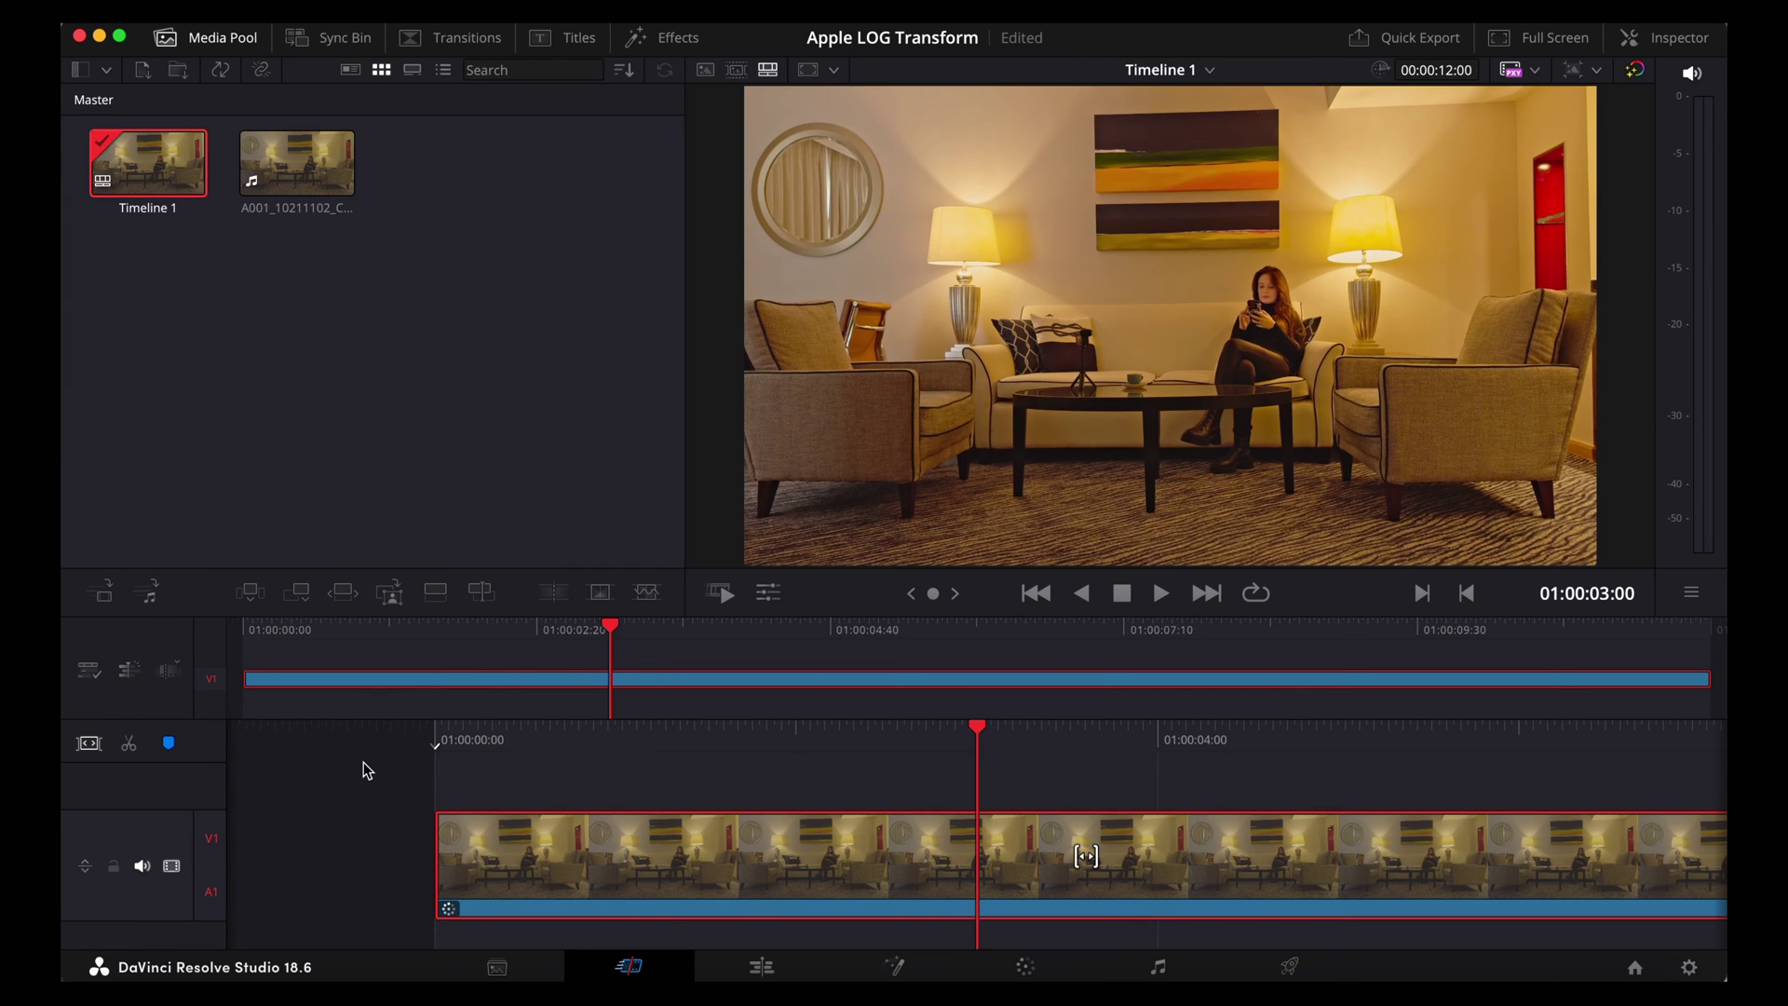
key(space)
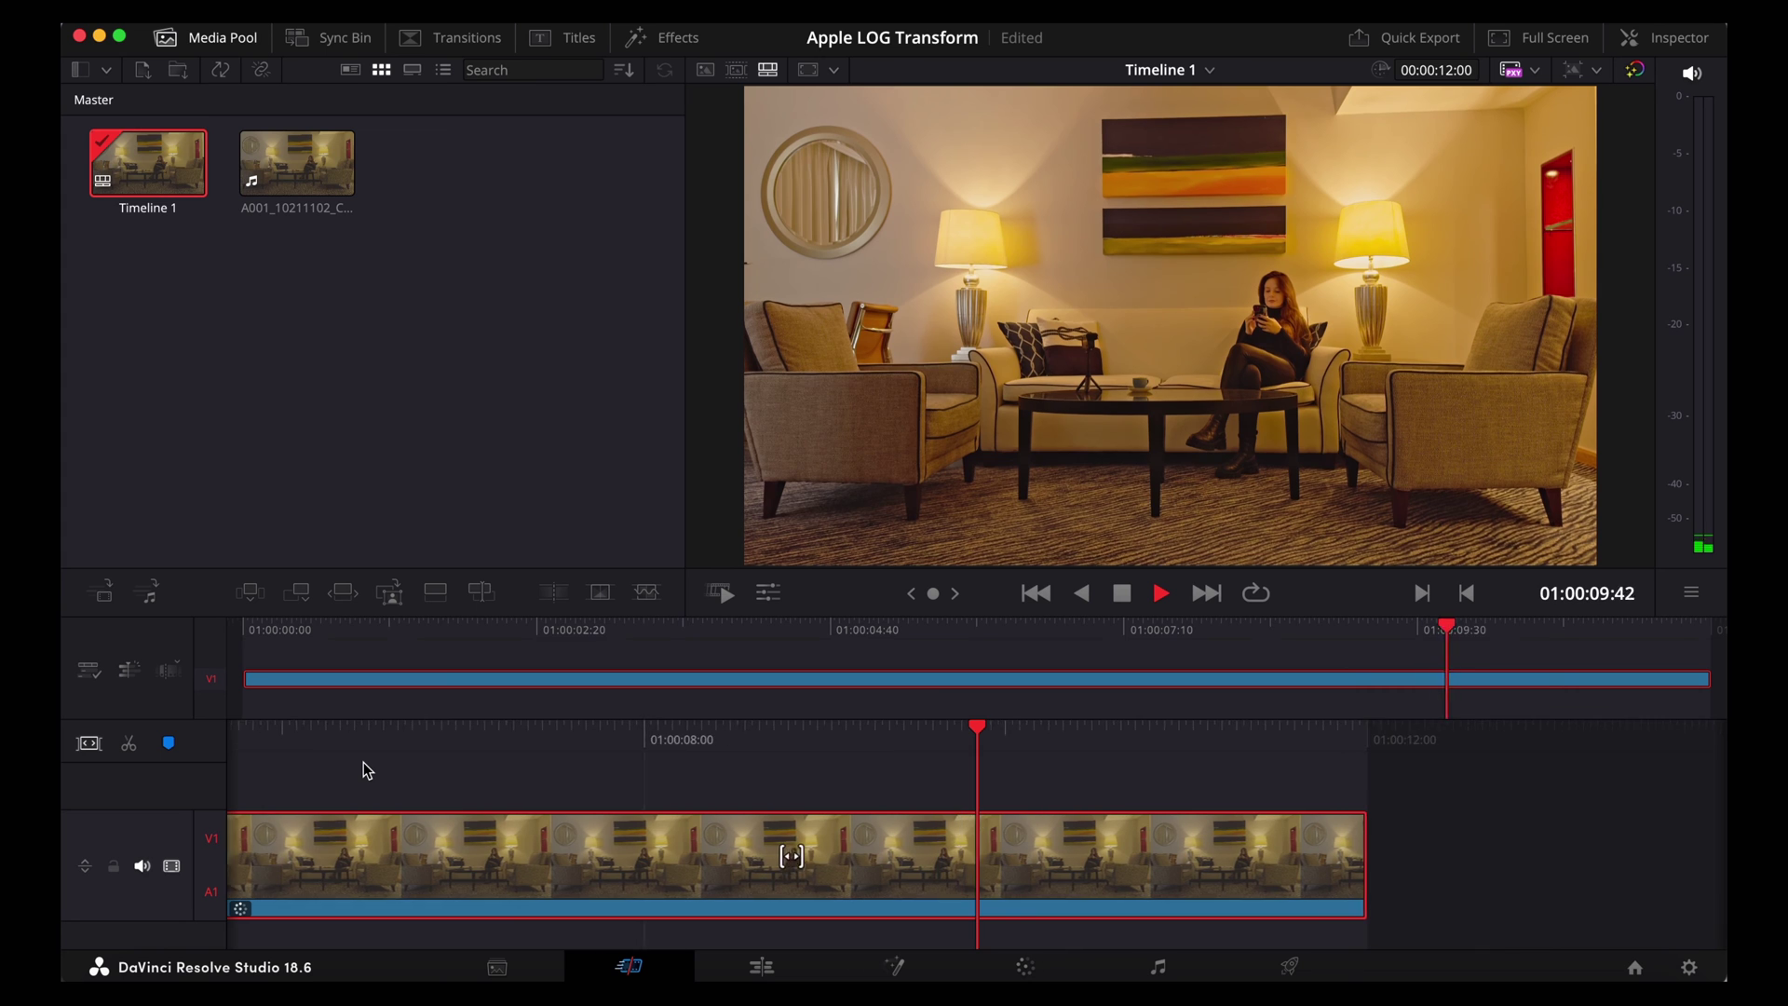
key(space)
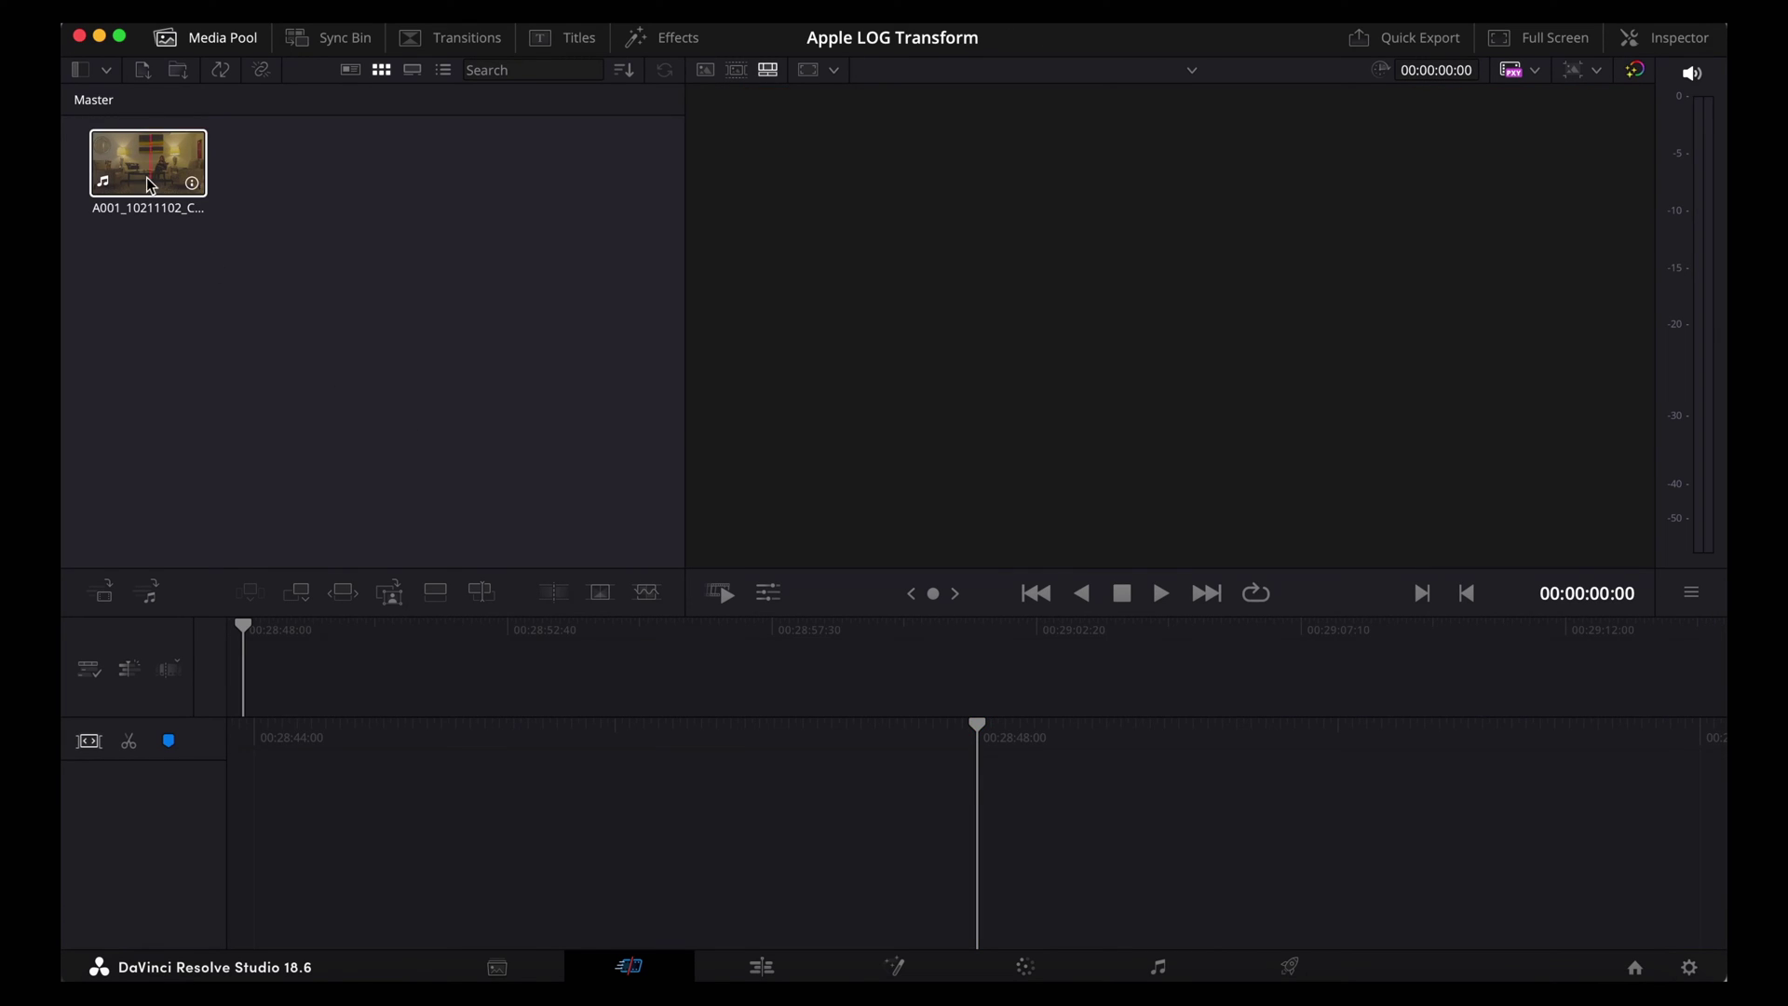
Place the Apple Log lounge clip on a new Timeline 1 and preview it
drag(118, 163, 919, 808)
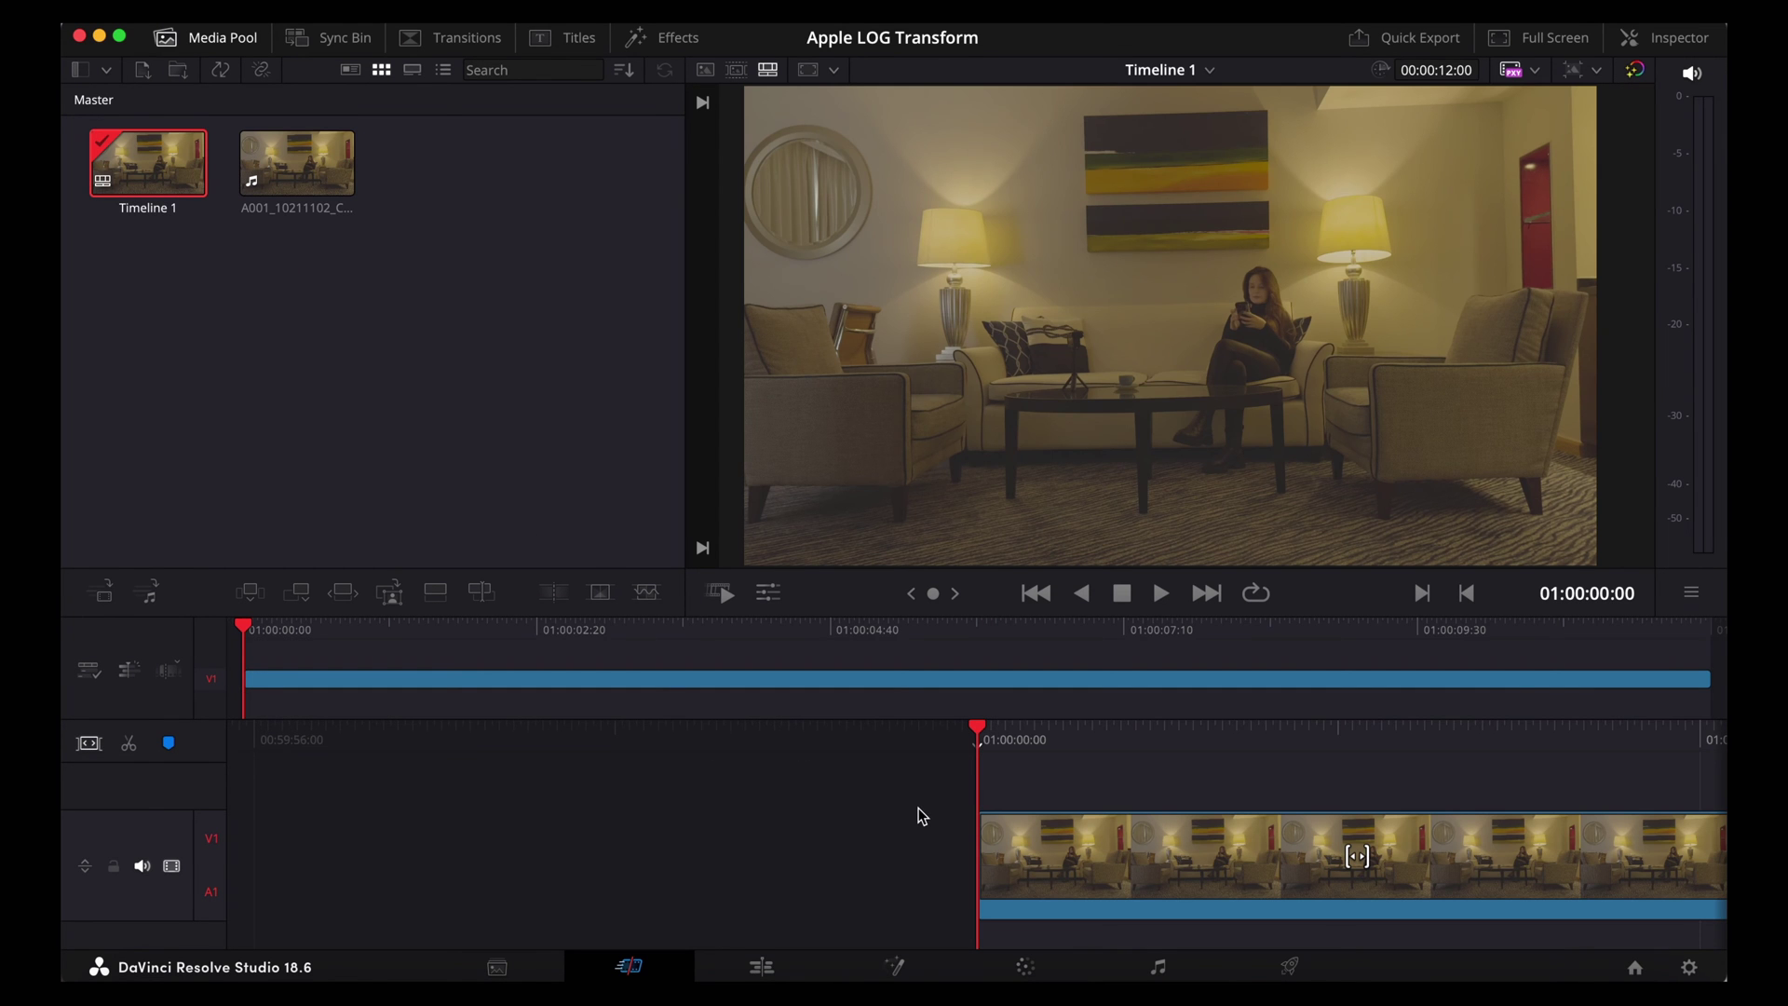
key(space)
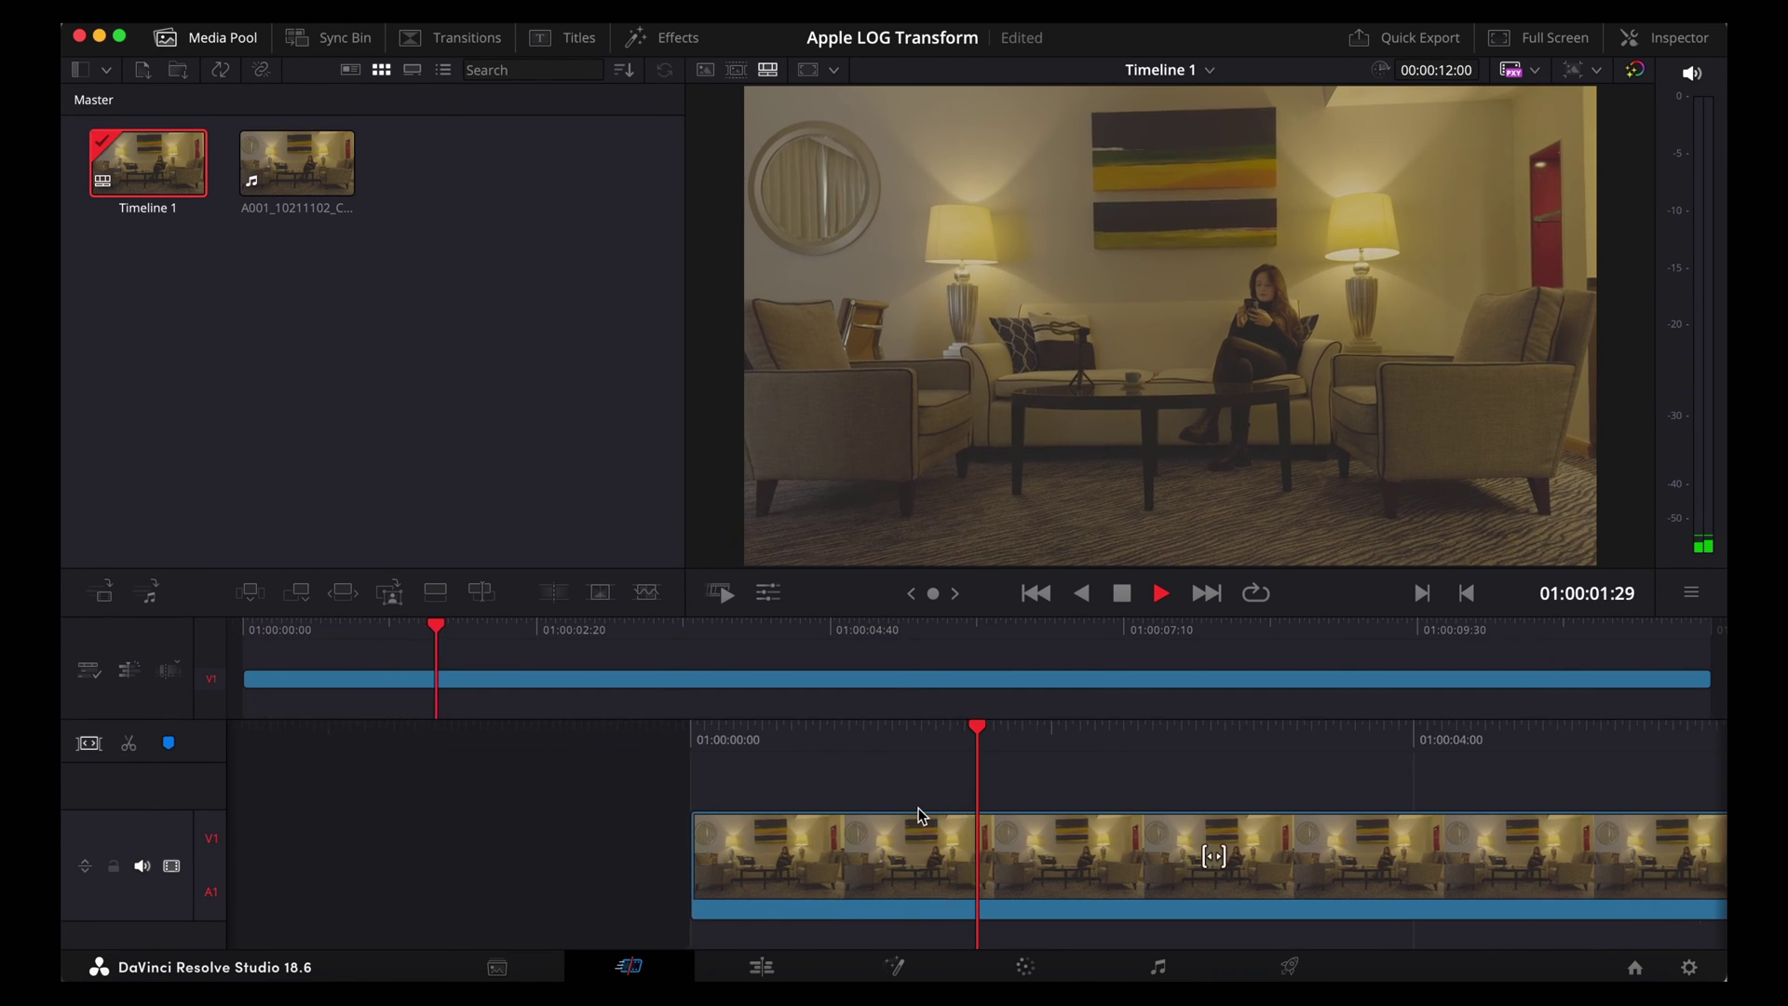
key(space)
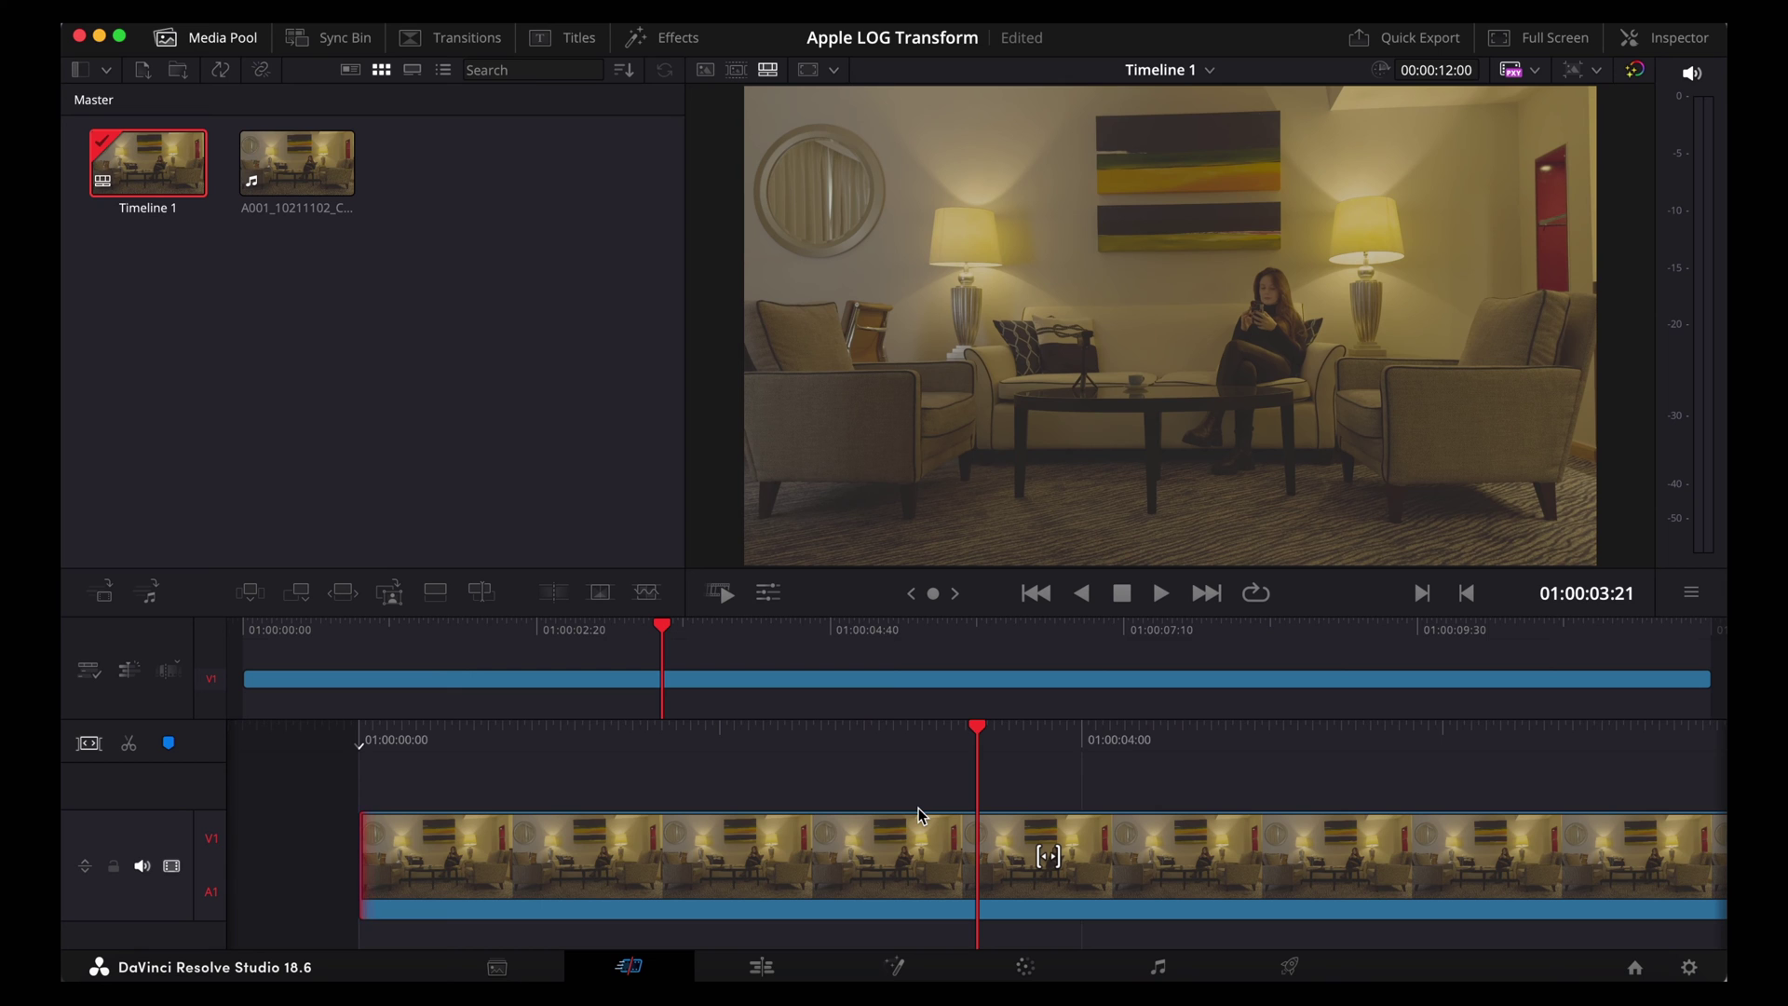
Add an Adjustment Clip on V2 trimmed to the footage's full length
click(654, 37)
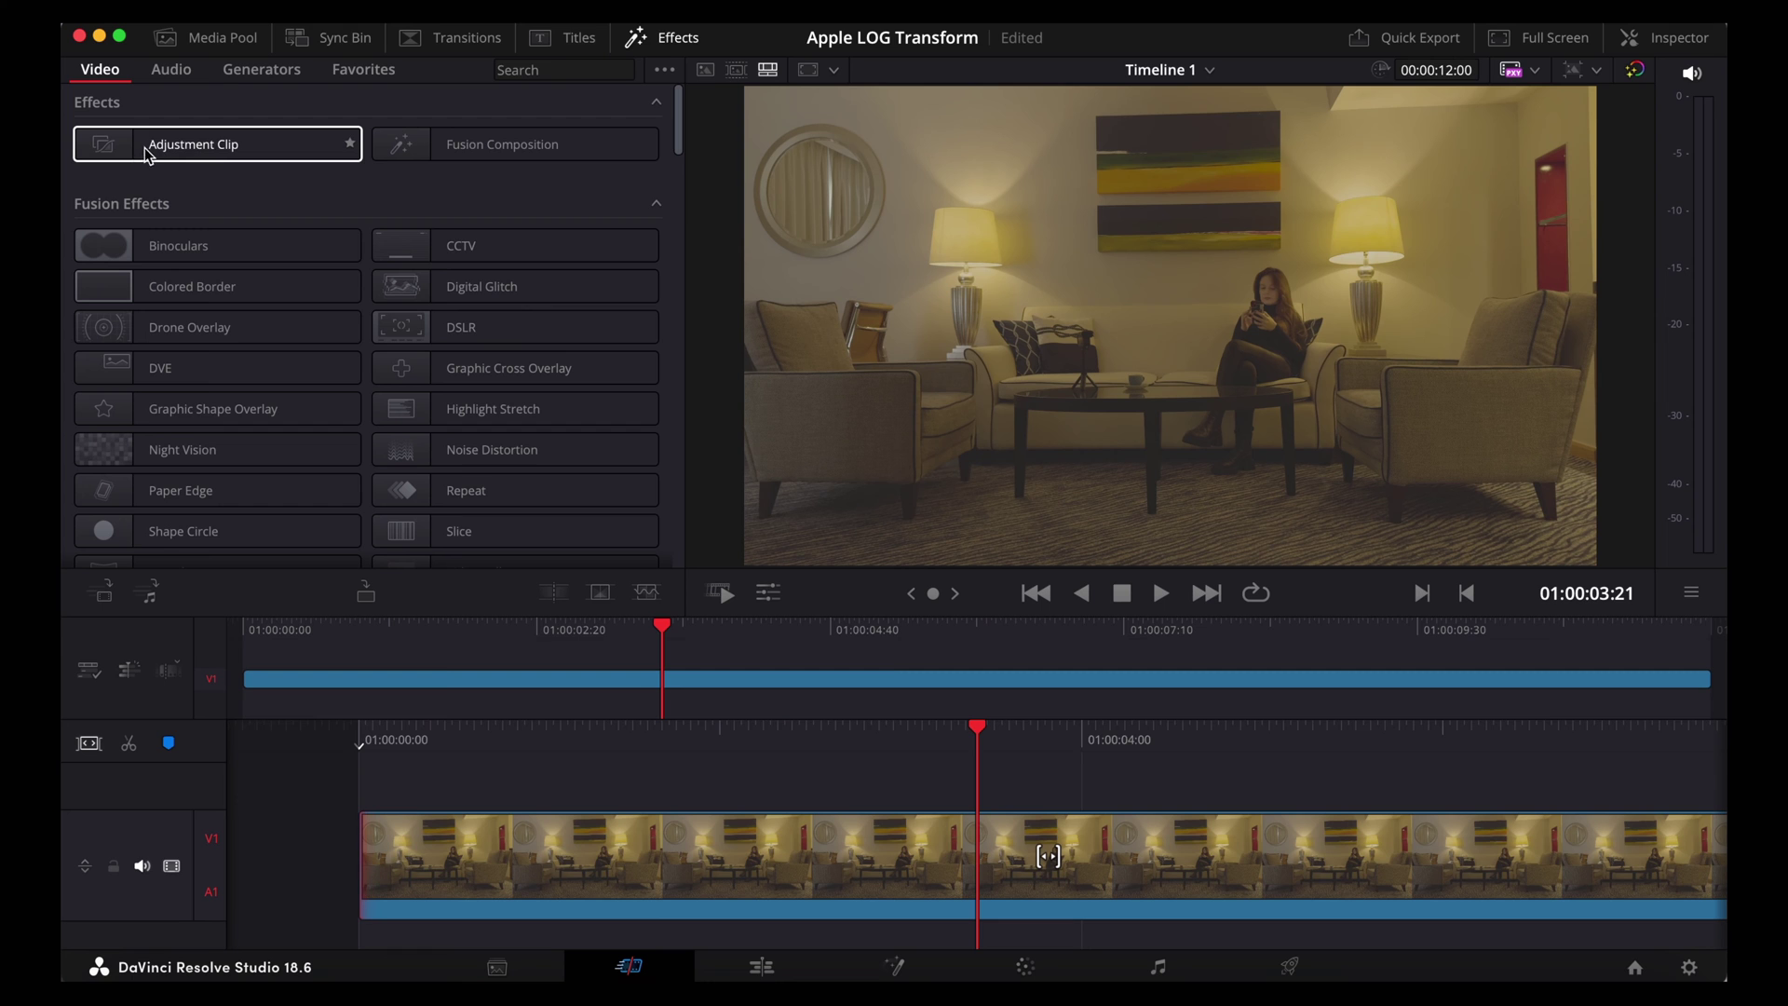
drag(103, 154, 356, 736)
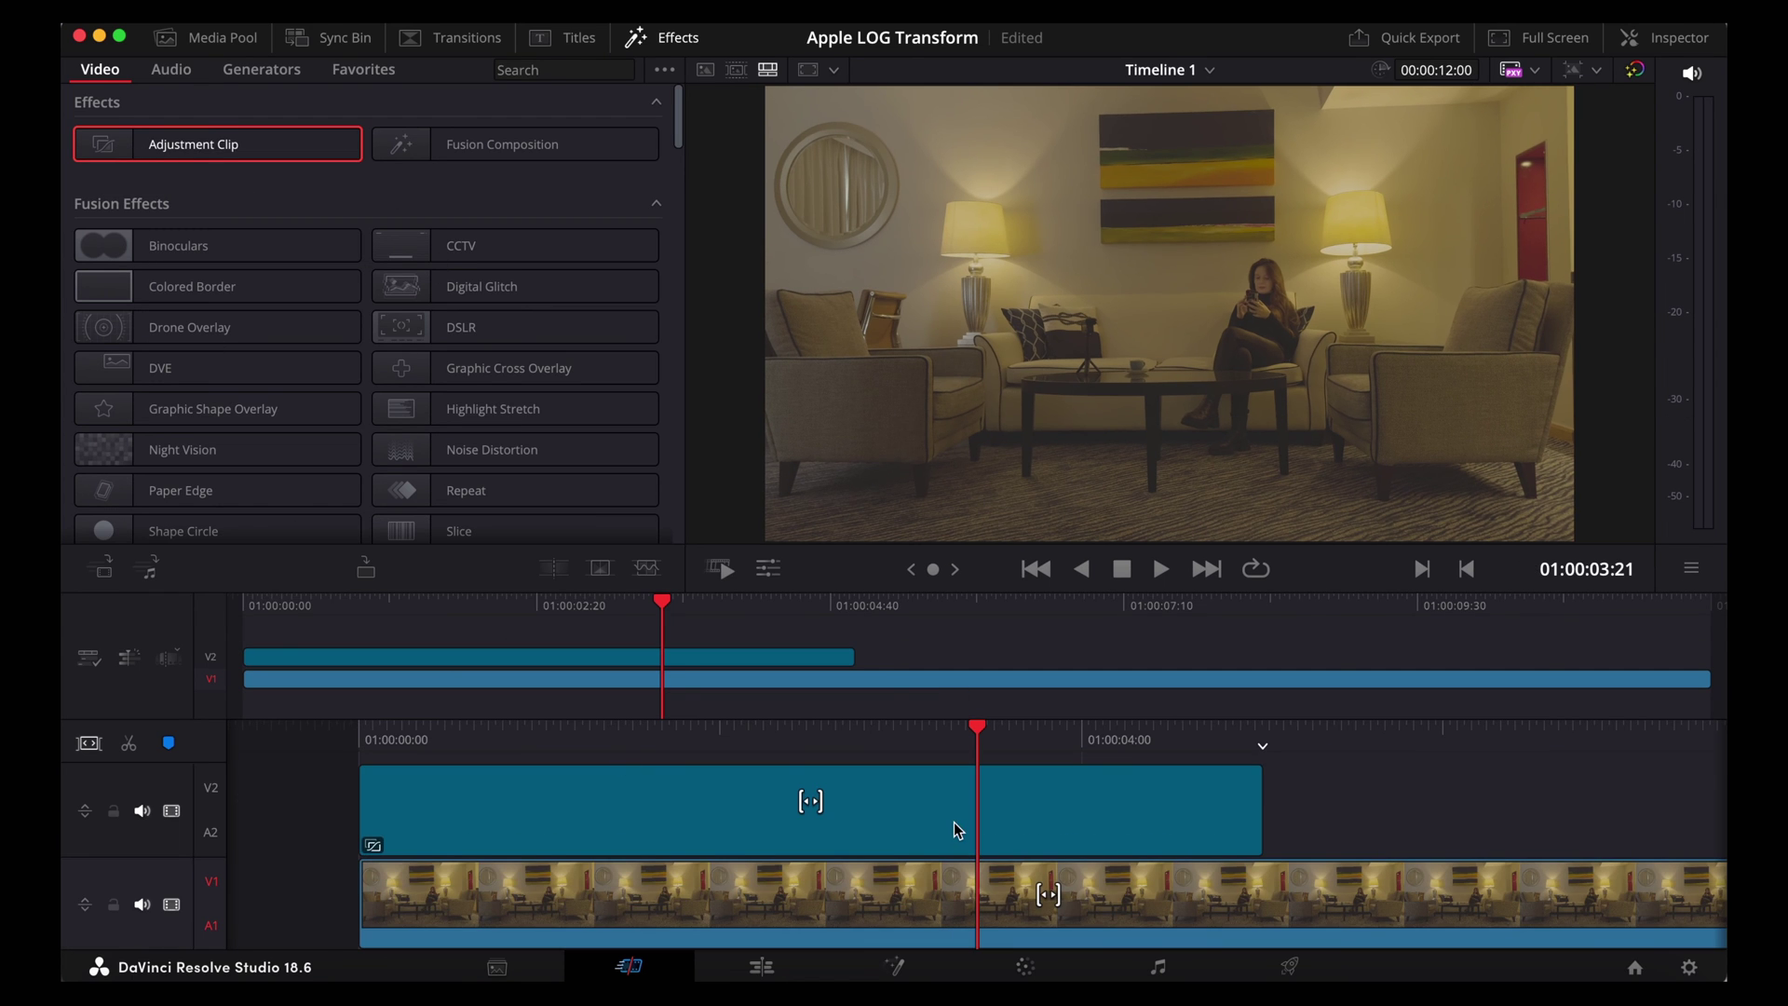
drag(1261, 792, 1215, 824)
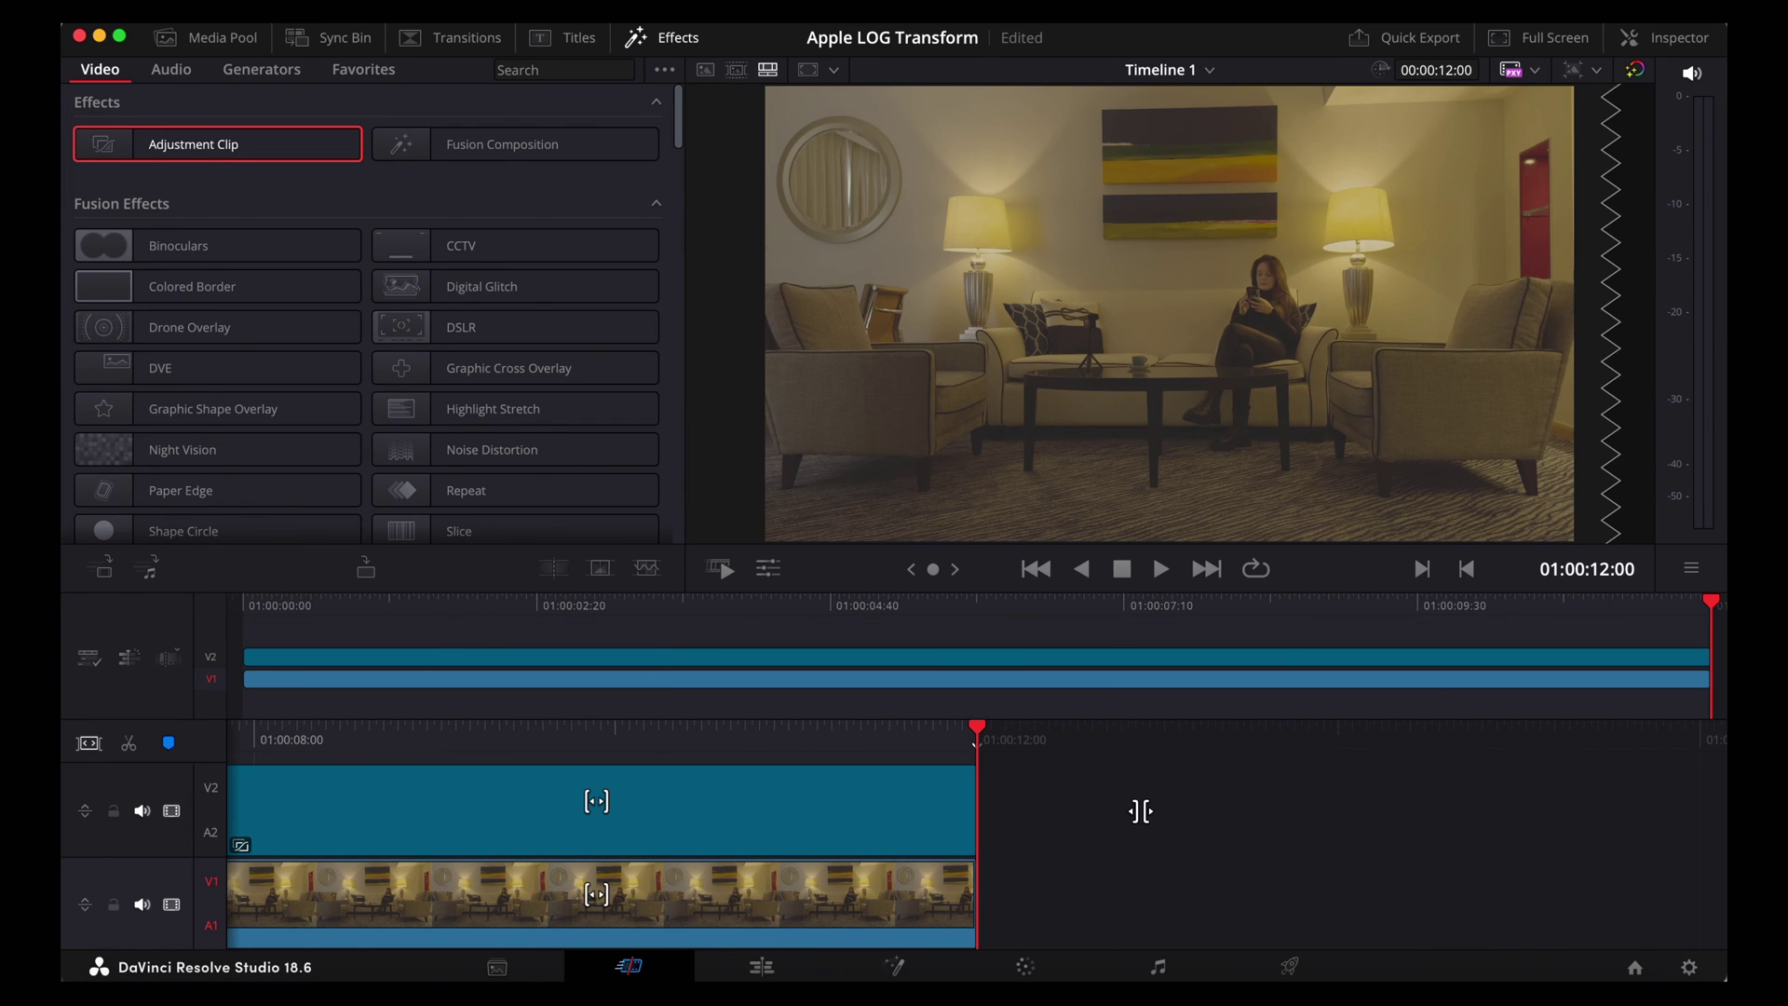
click(964, 809)
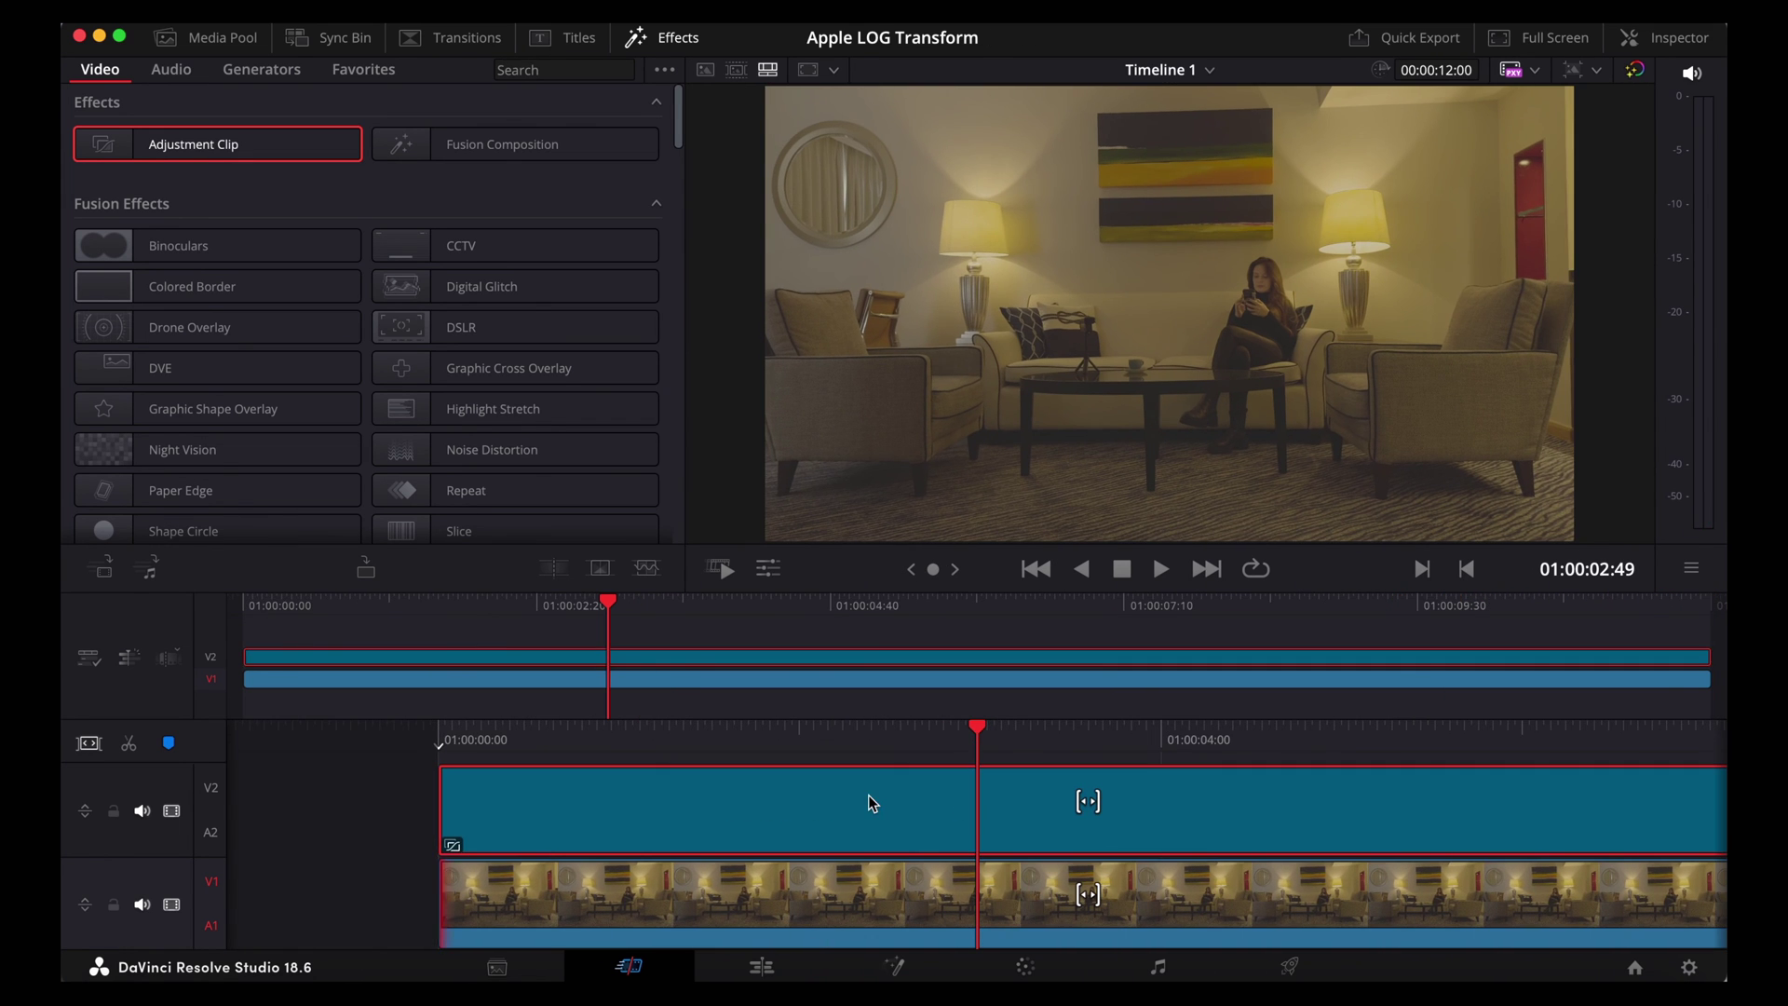
Set Project Settings color science to DaVinci YRGB Color Managed and save
click(1028, 968)
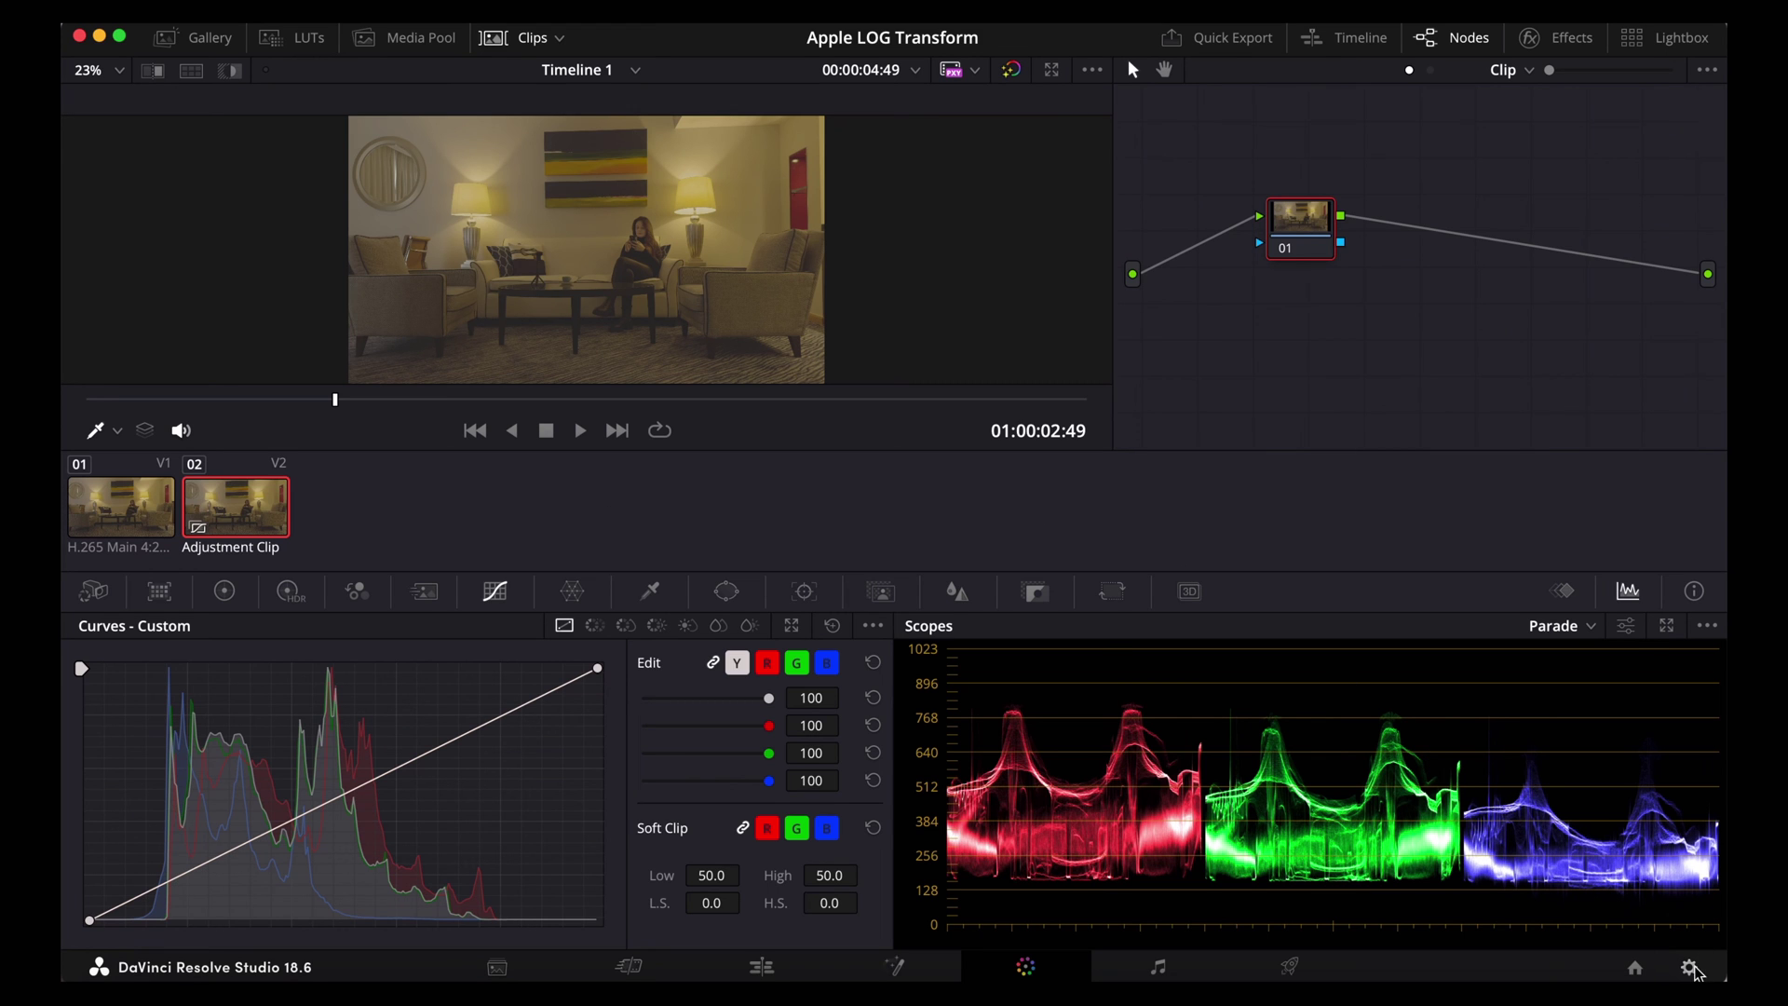
click(1689, 968)
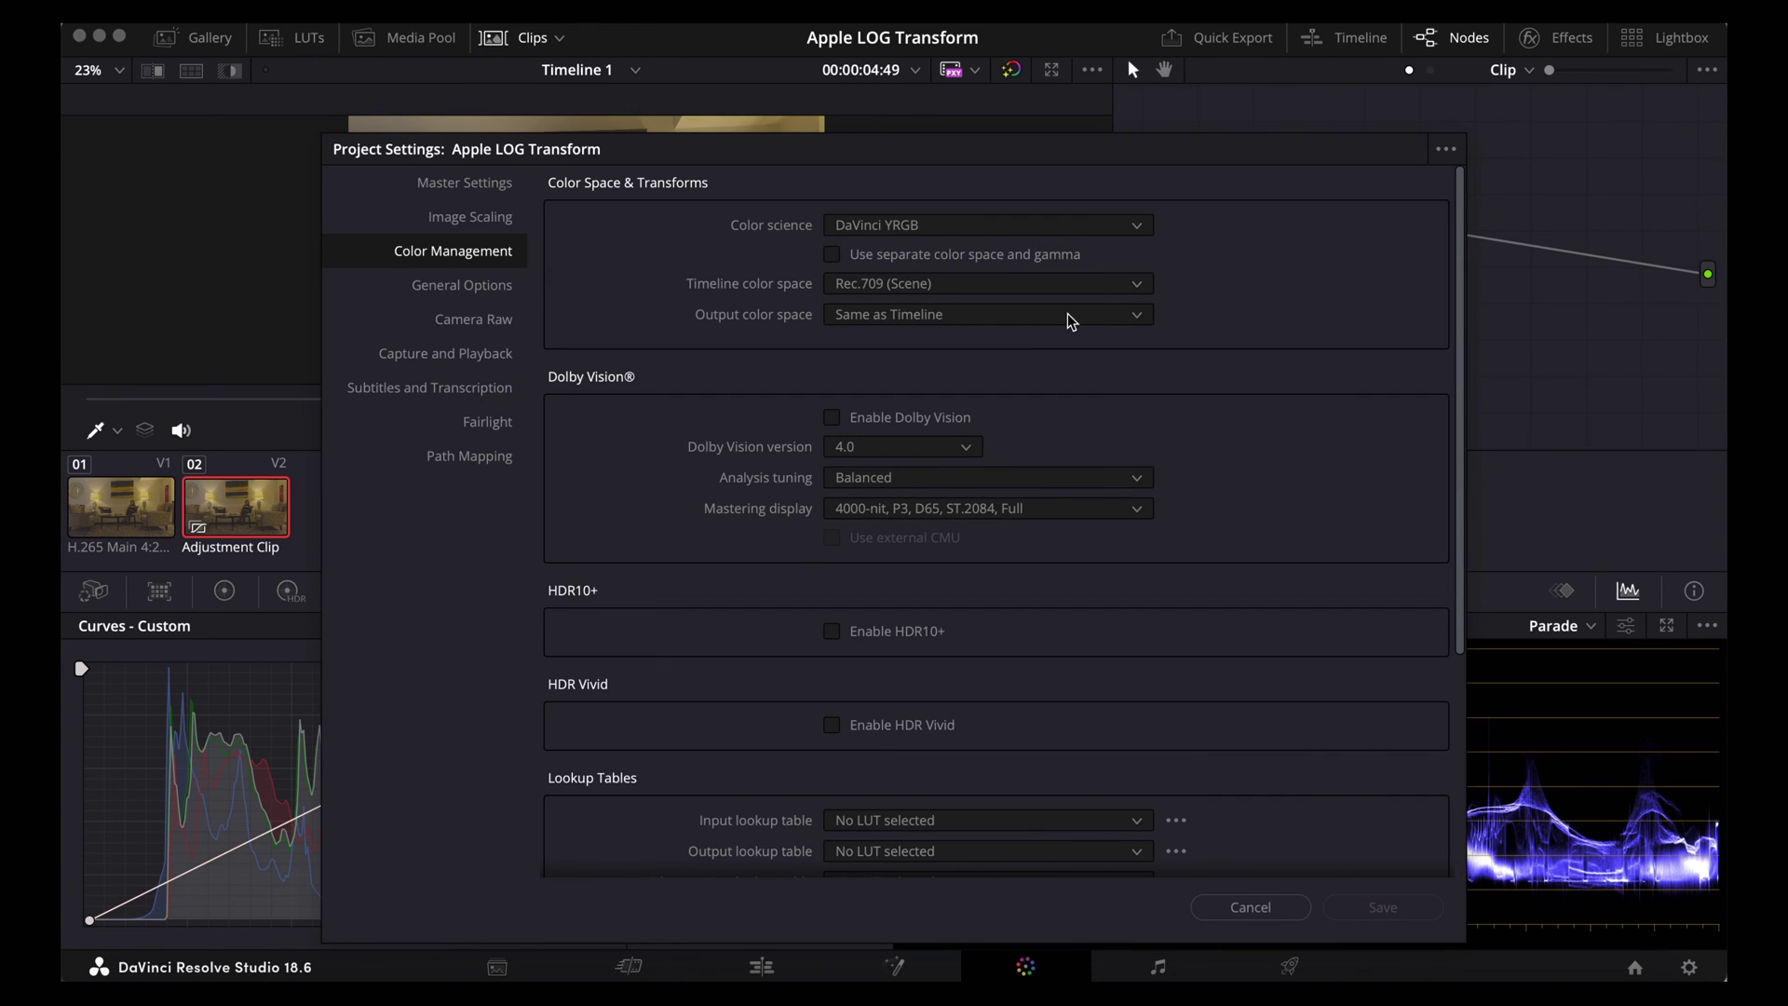
click(982, 228)
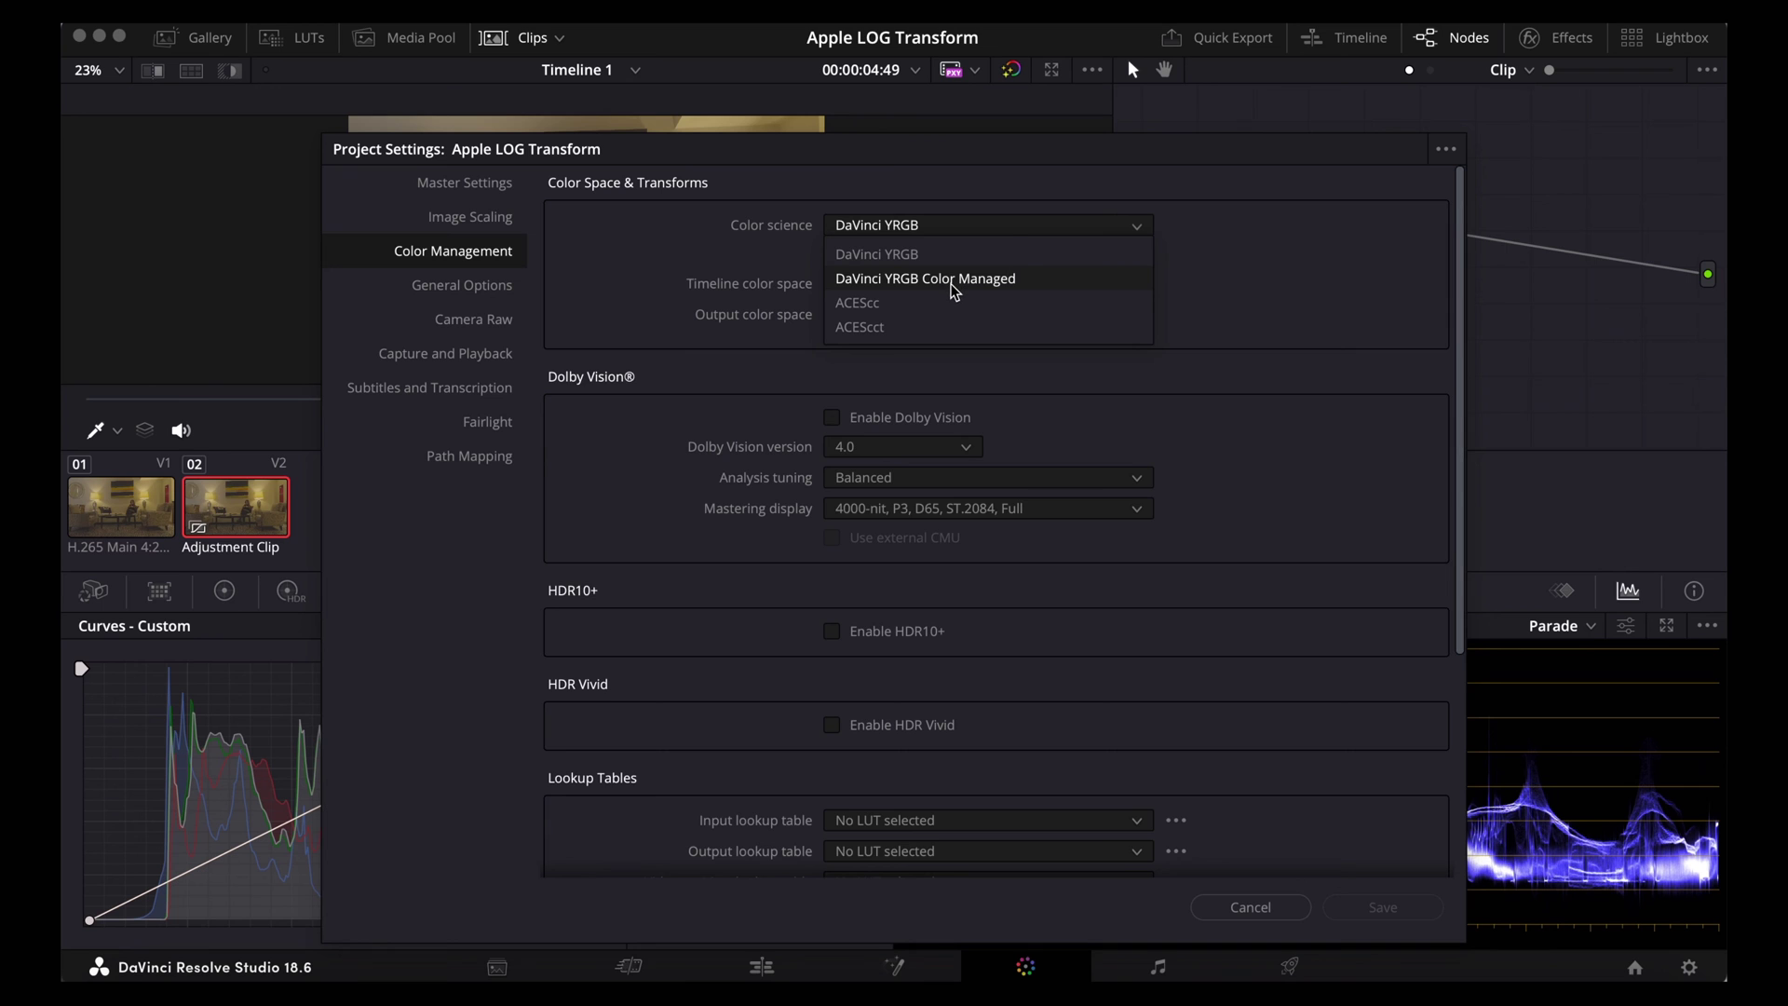
click(954, 279)
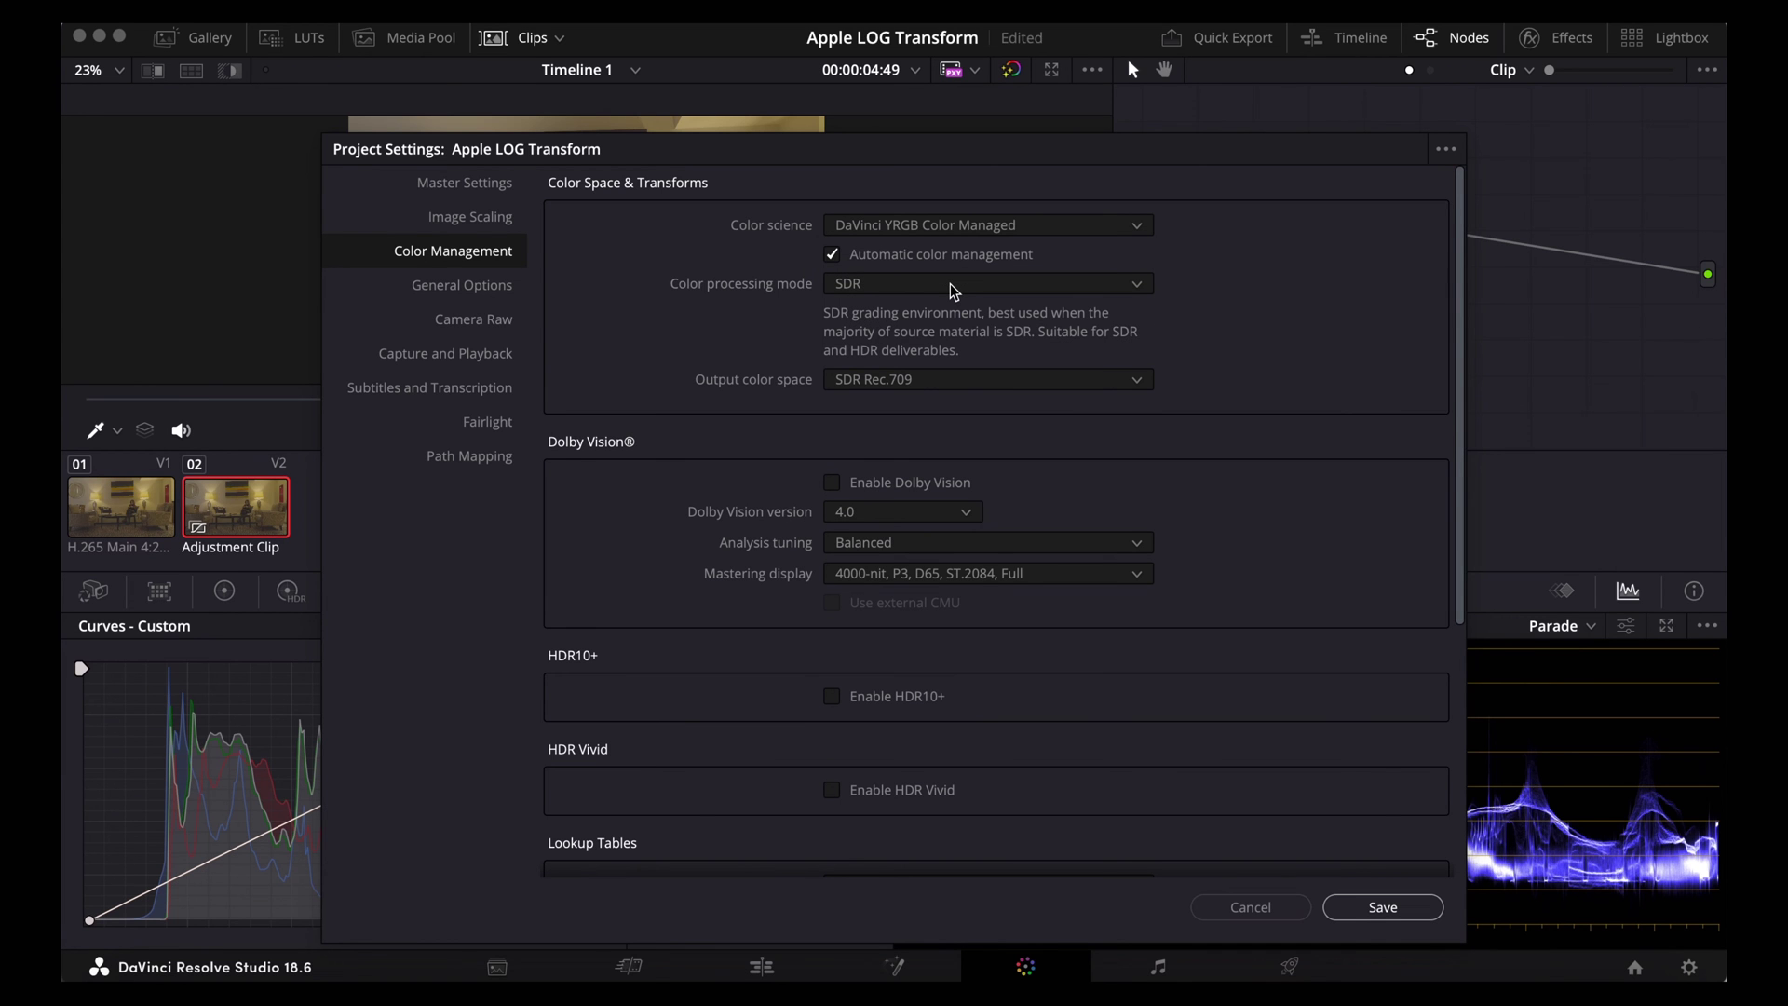
click(1350, 913)
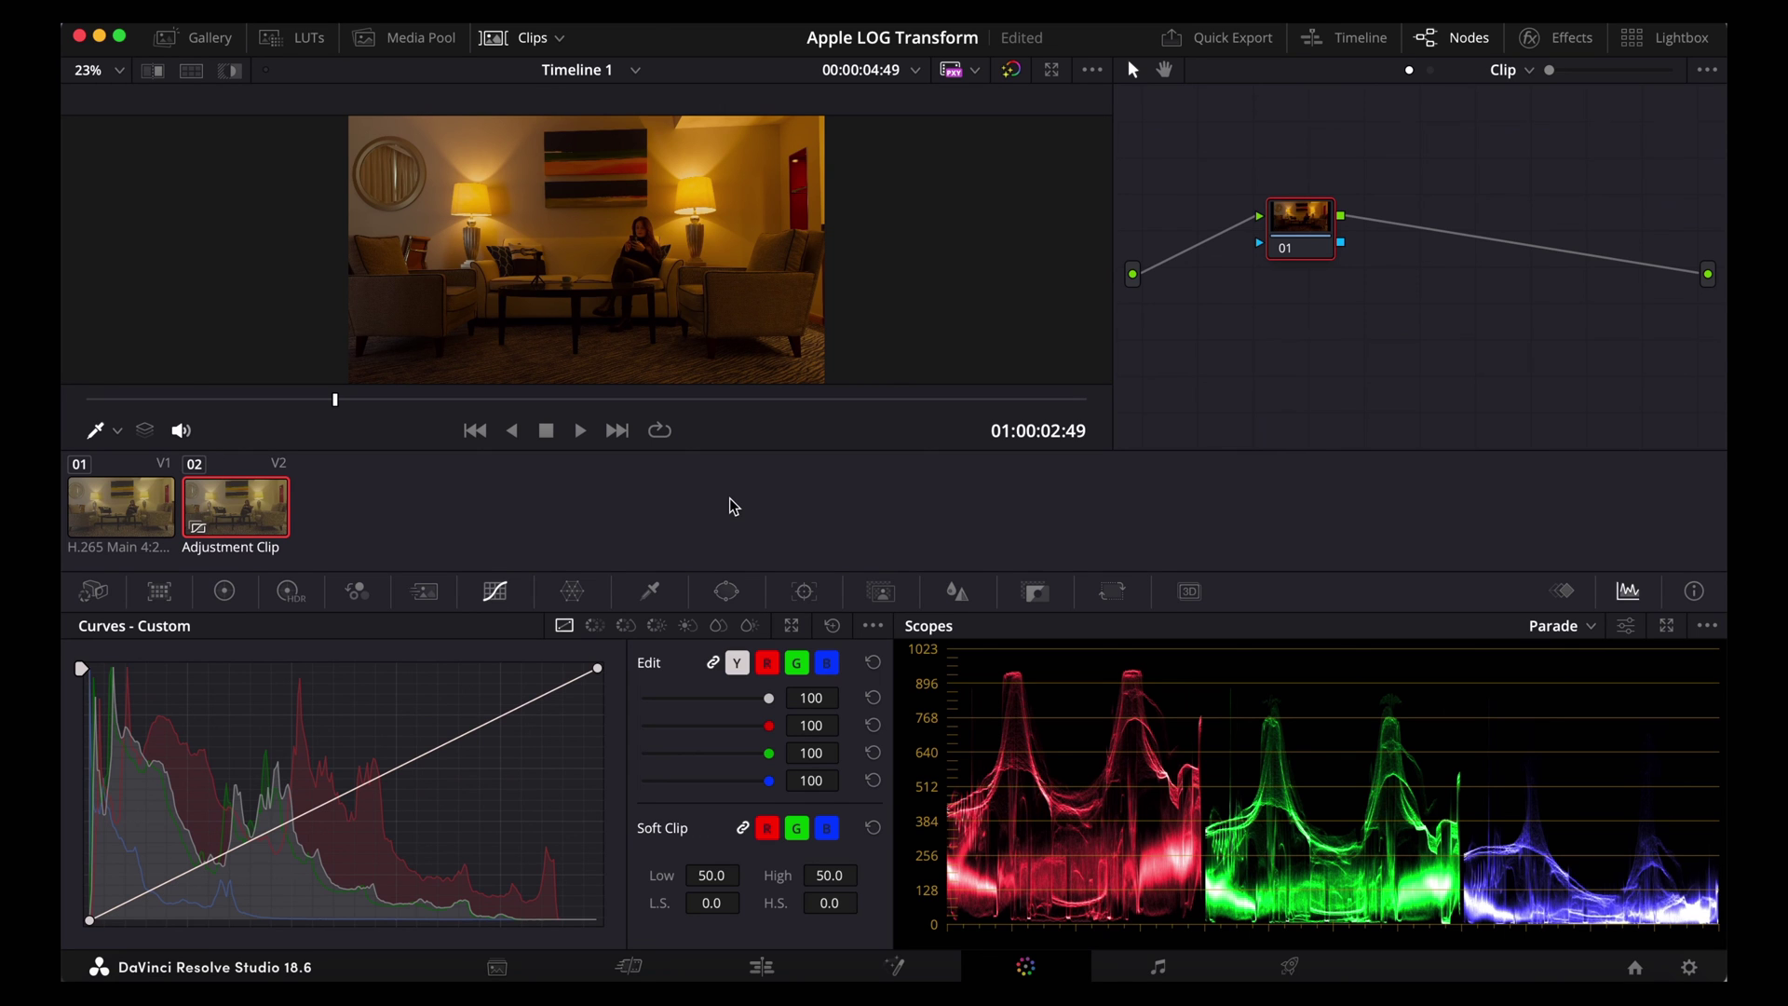
Shape a contrast curve on the luma curve with shadow and highlight points
click(203, 861)
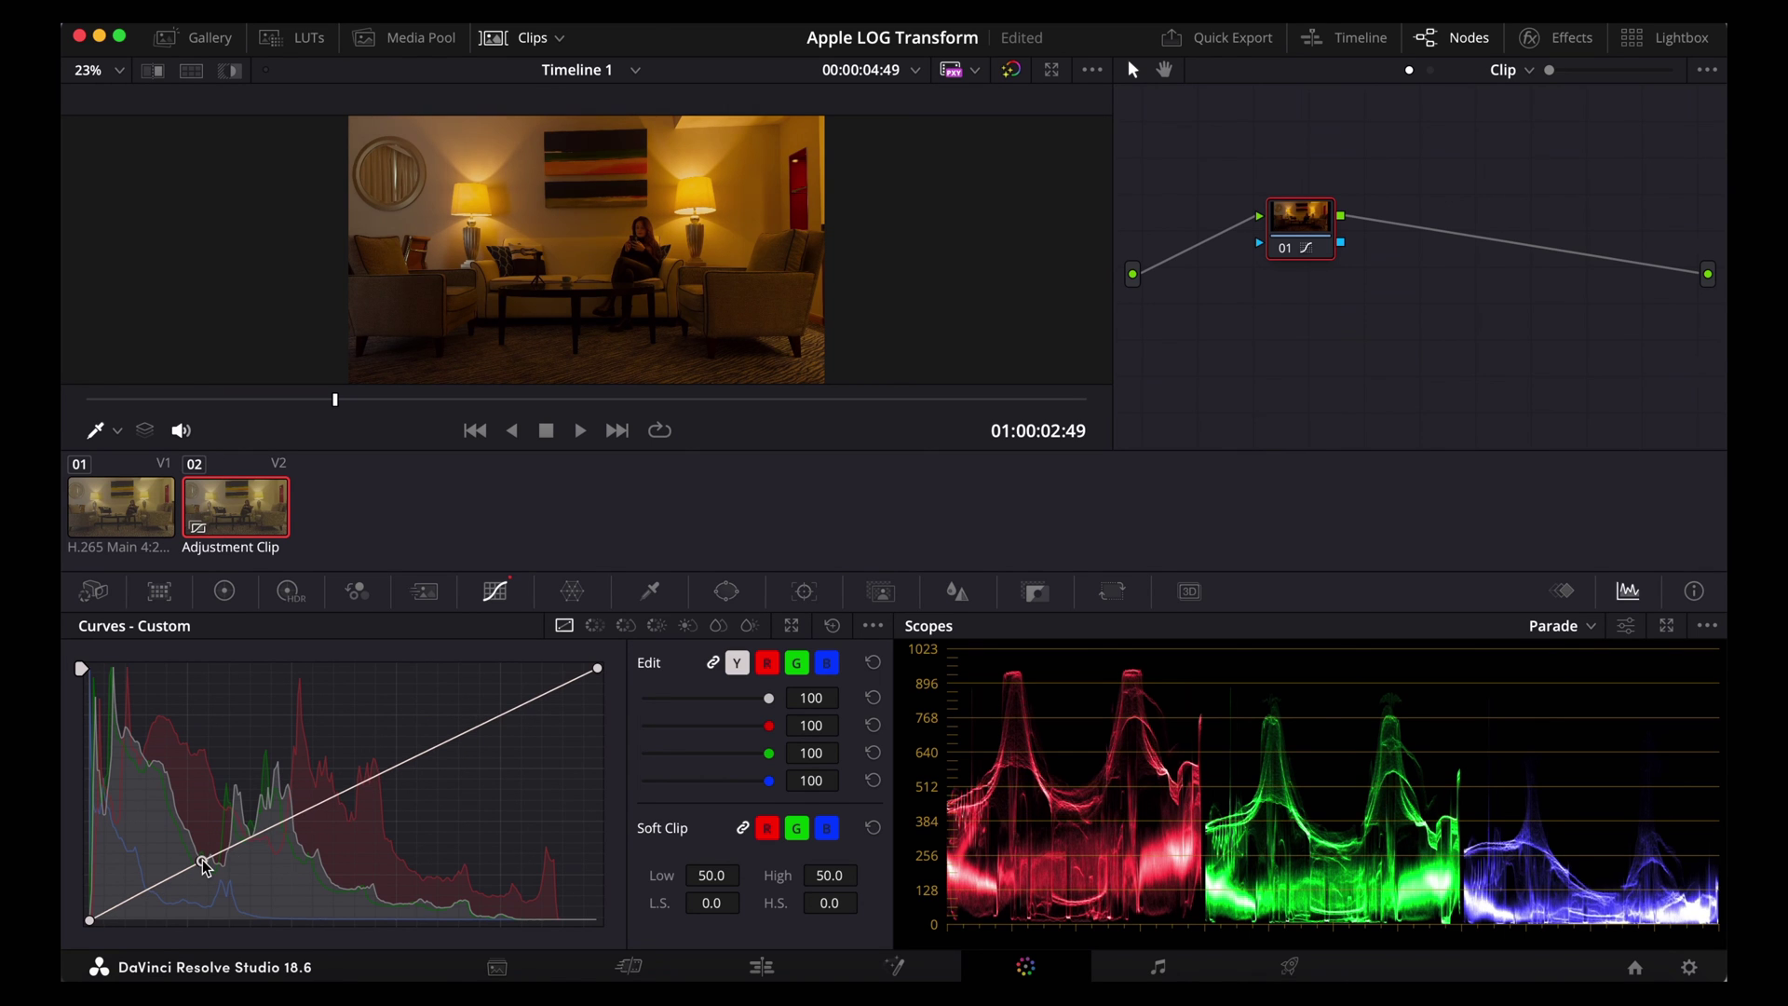
click(337, 798)
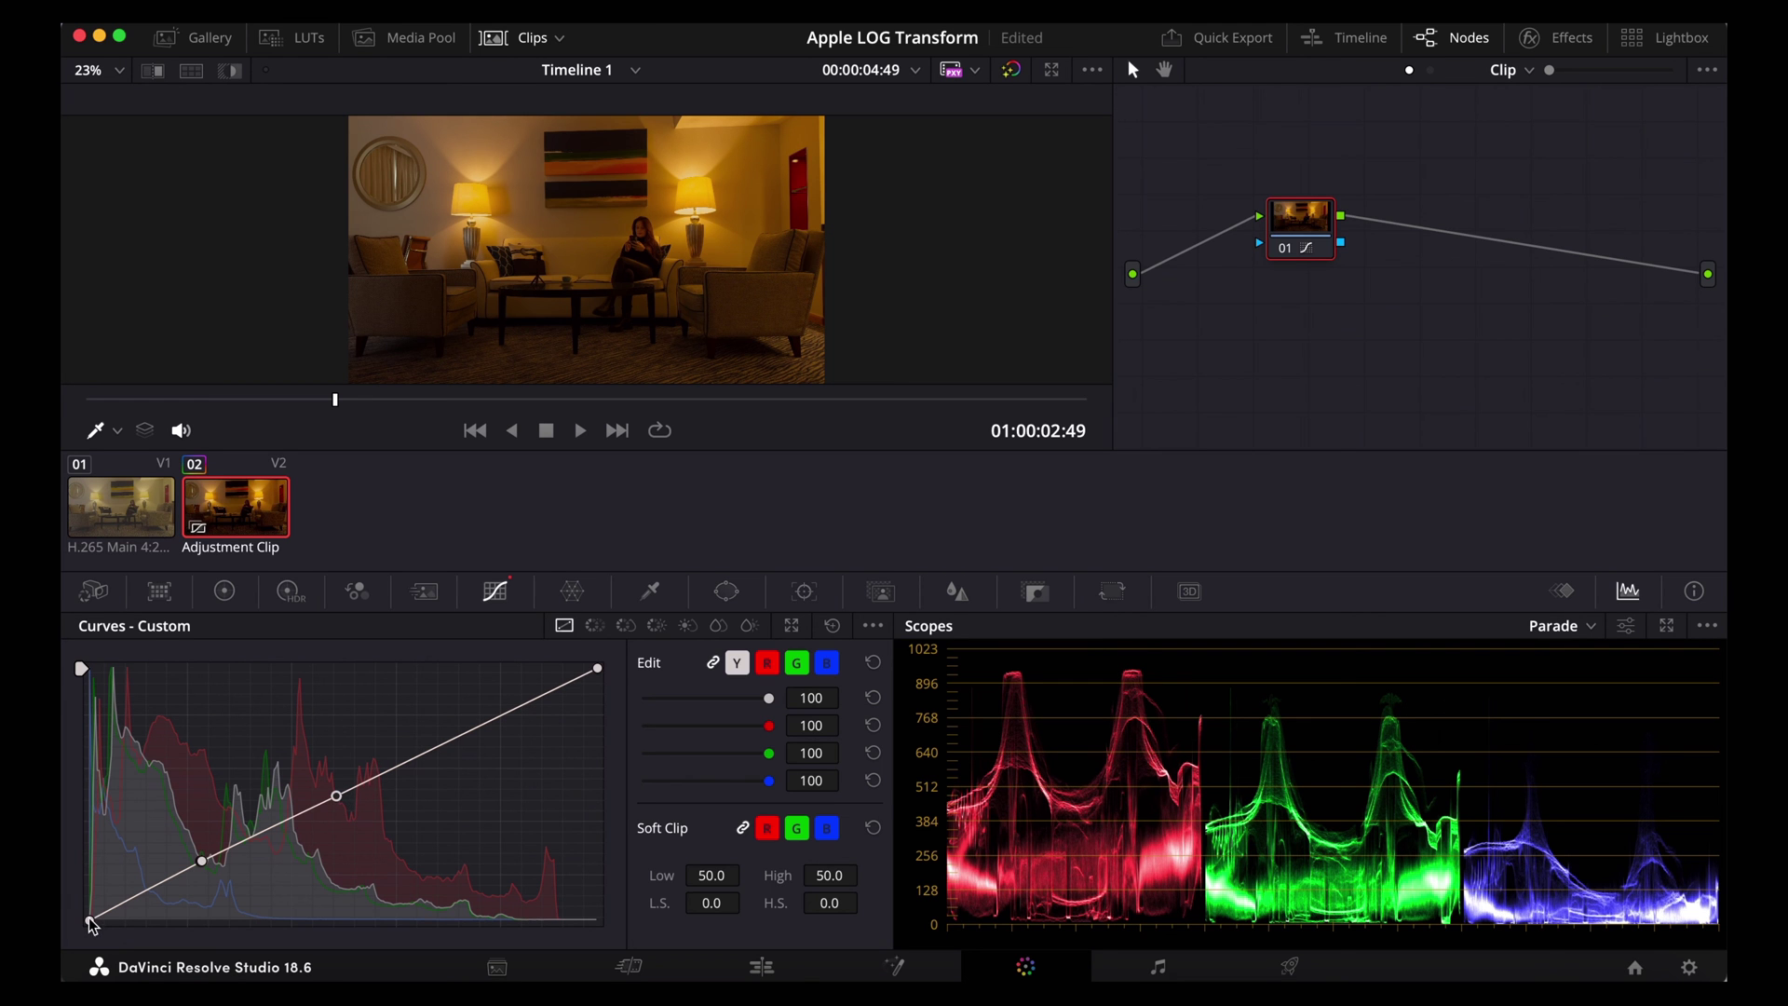
drag(89, 921, 117, 922)
drag(202, 861, 211, 840)
drag(338, 798, 341, 778)
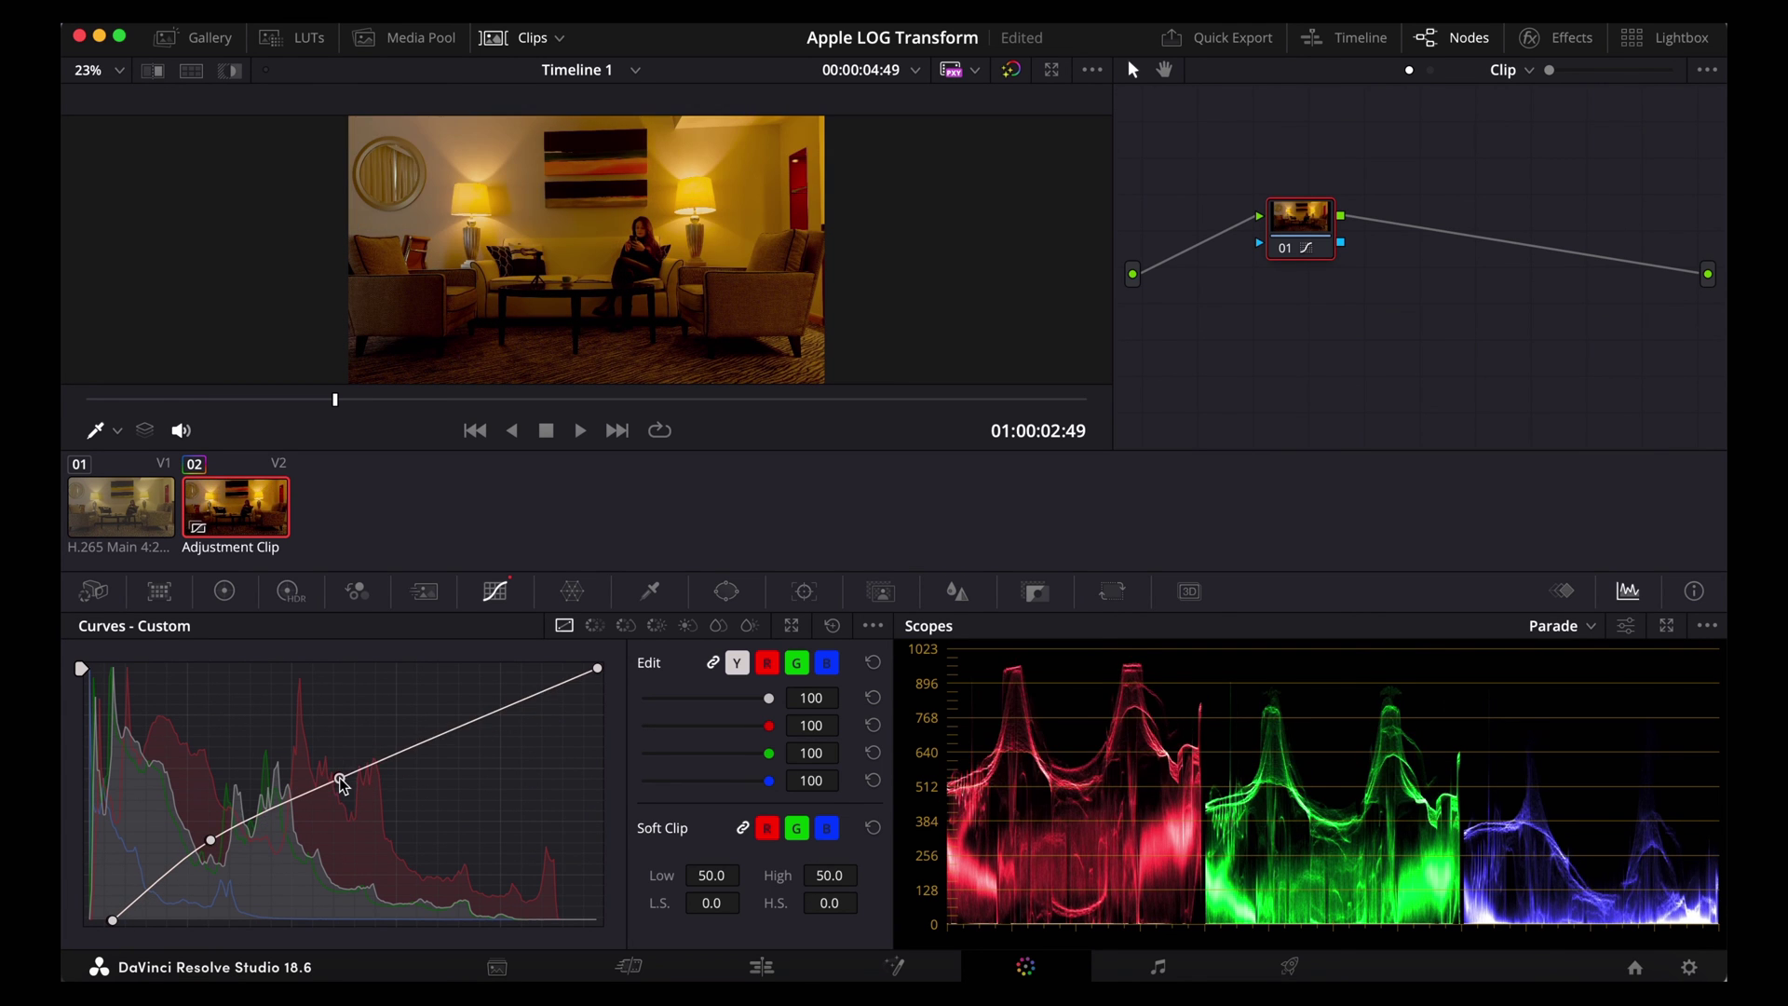
mouse_move(598, 669)
mouse_down()
mouse_move(599, 736)
mouse_move(598, 669)
mouse_up()
drag(466, 732, 468, 752)
right_click(467, 750)
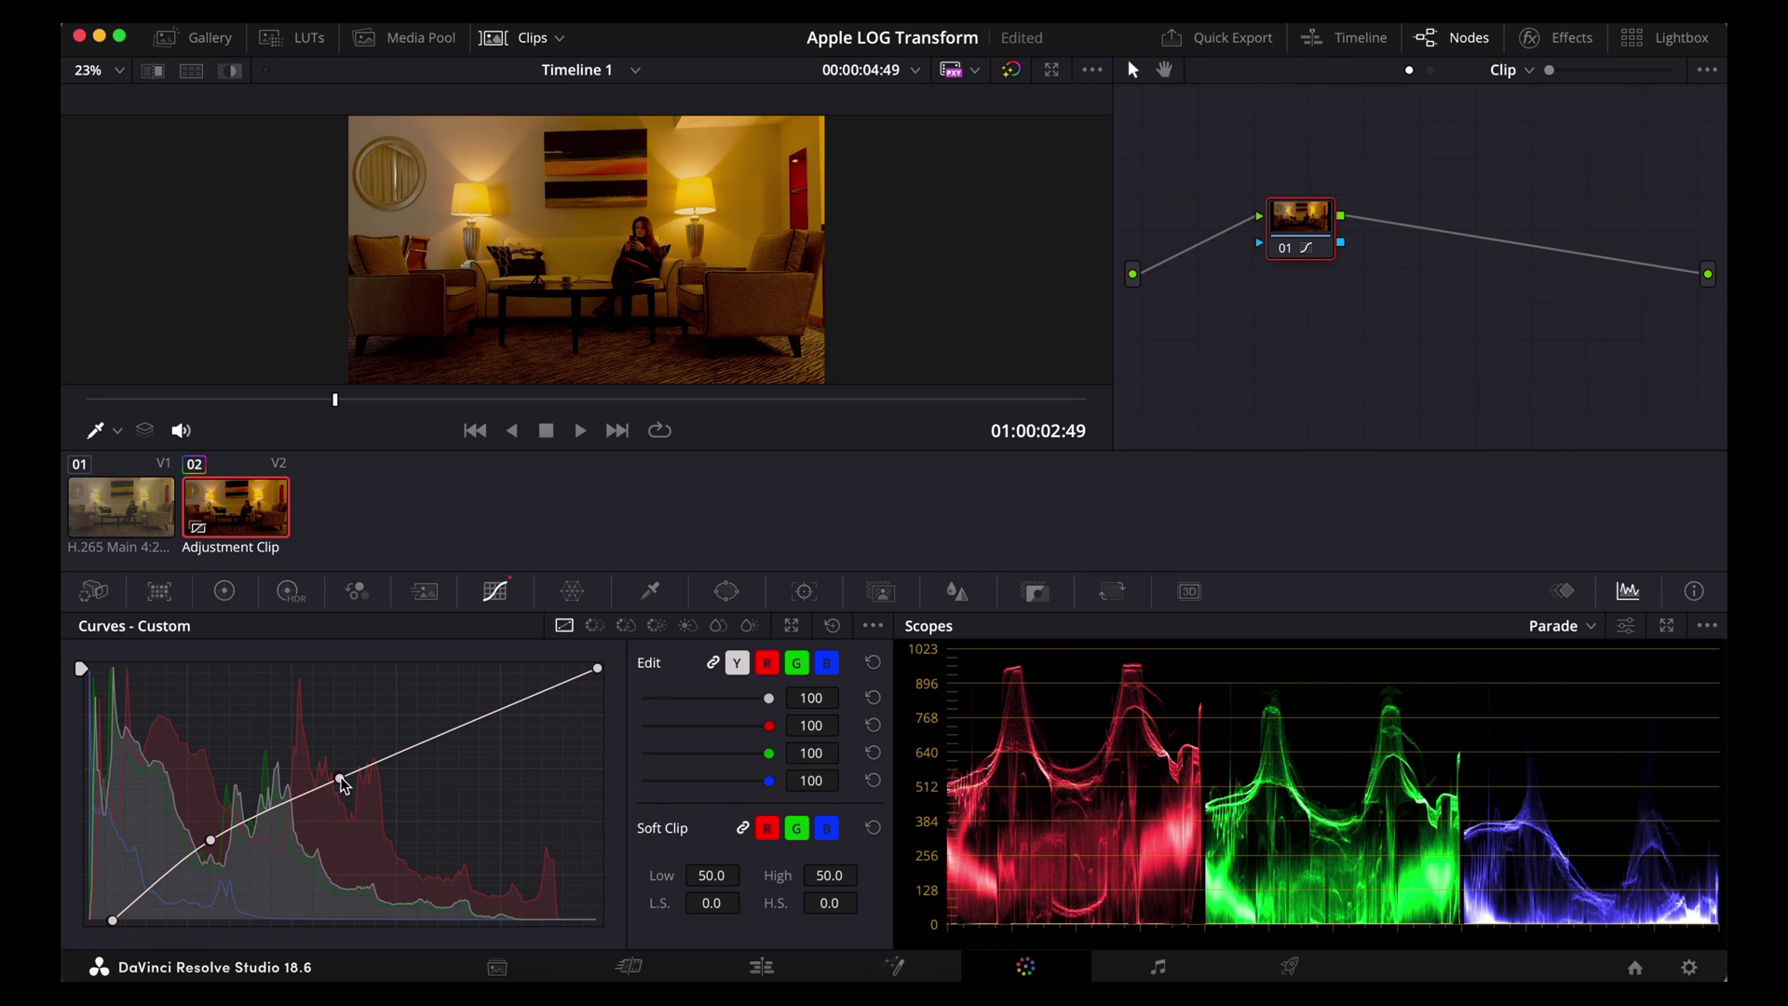
Set Shadows 69, Highlights -23.50, Saturation 28.80, warm the wheels slightly, and compare with the ungraded image
click(225, 590)
drag(308, 926, 322, 927)
drag(443, 929, 435, 932)
drag(574, 927, 608, 925)
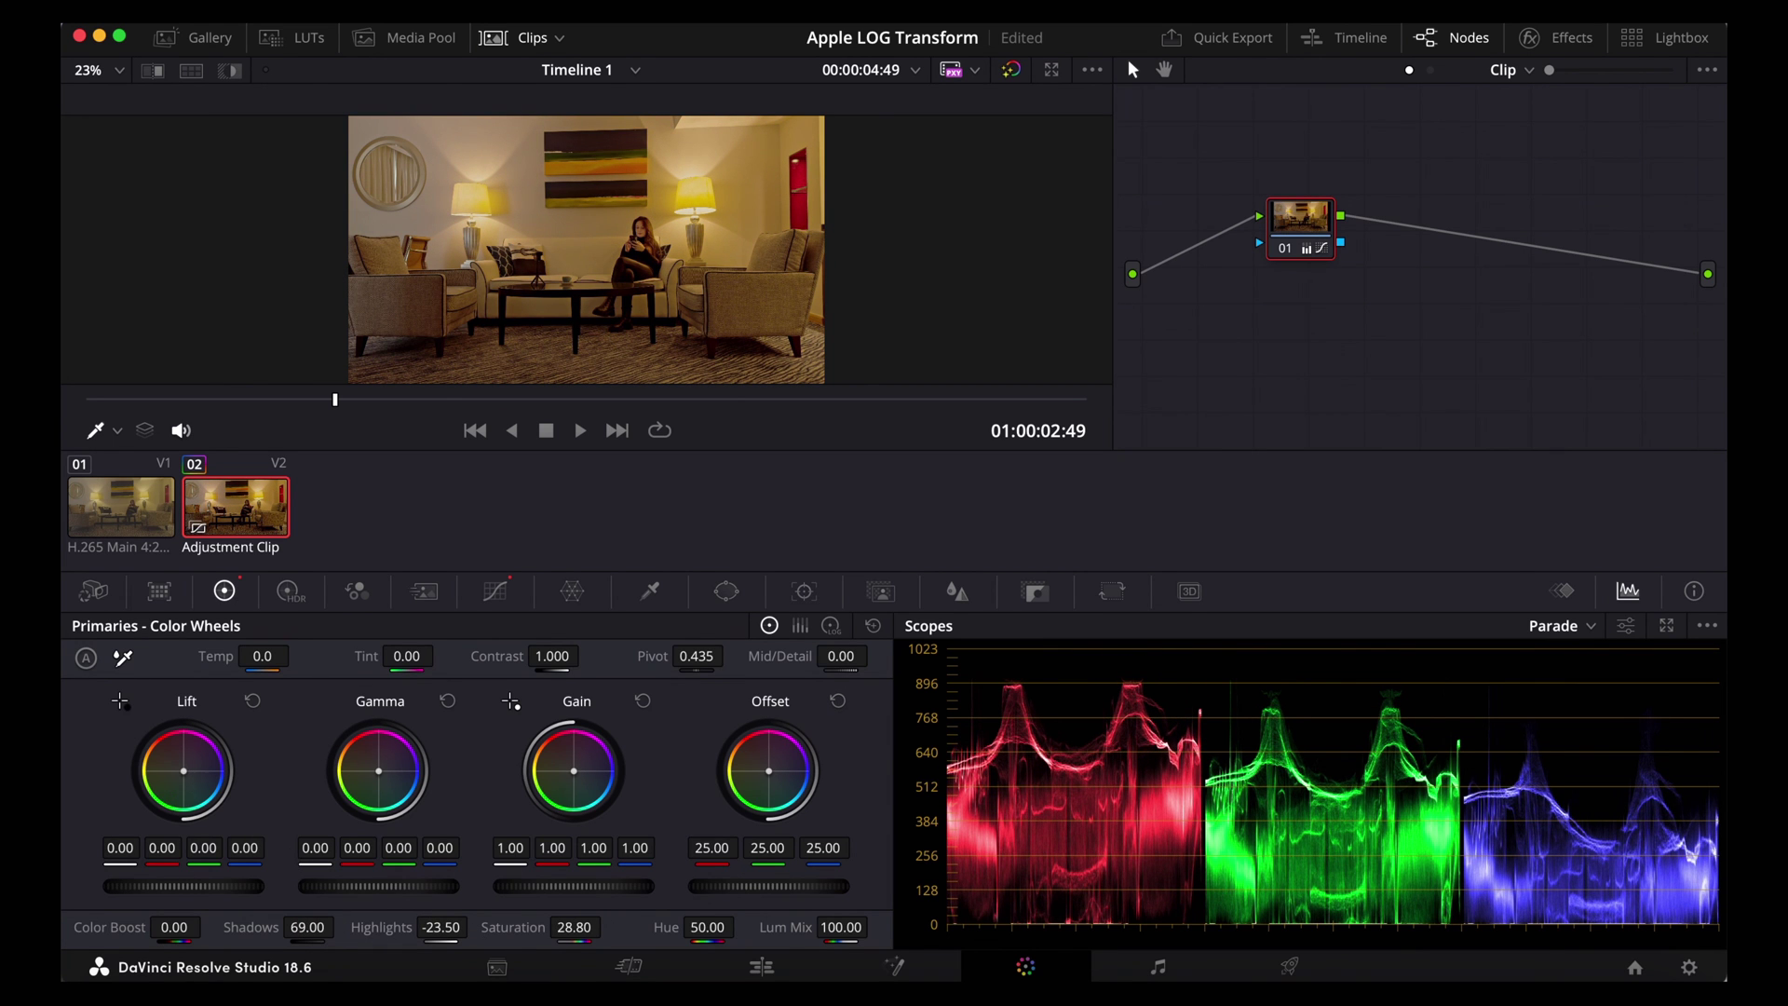
drag(187, 779, 189, 781)
drag(383, 777, 385, 782)
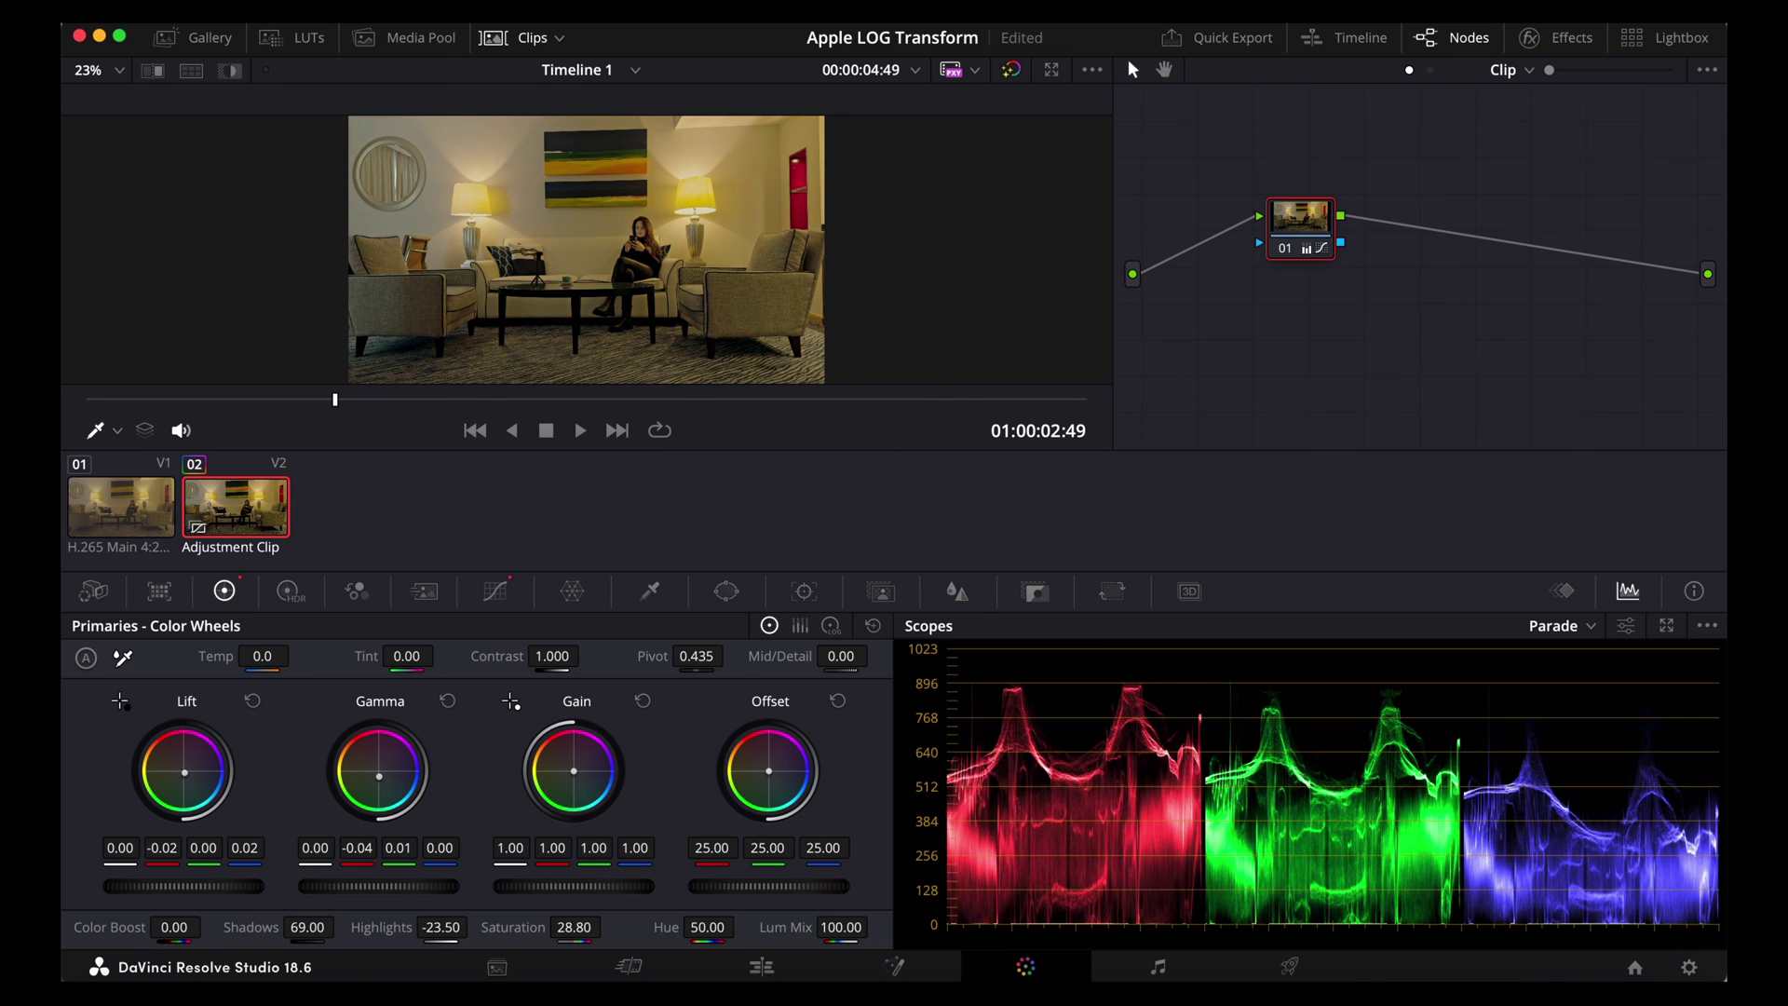
drag(511, 773, 678, 756)
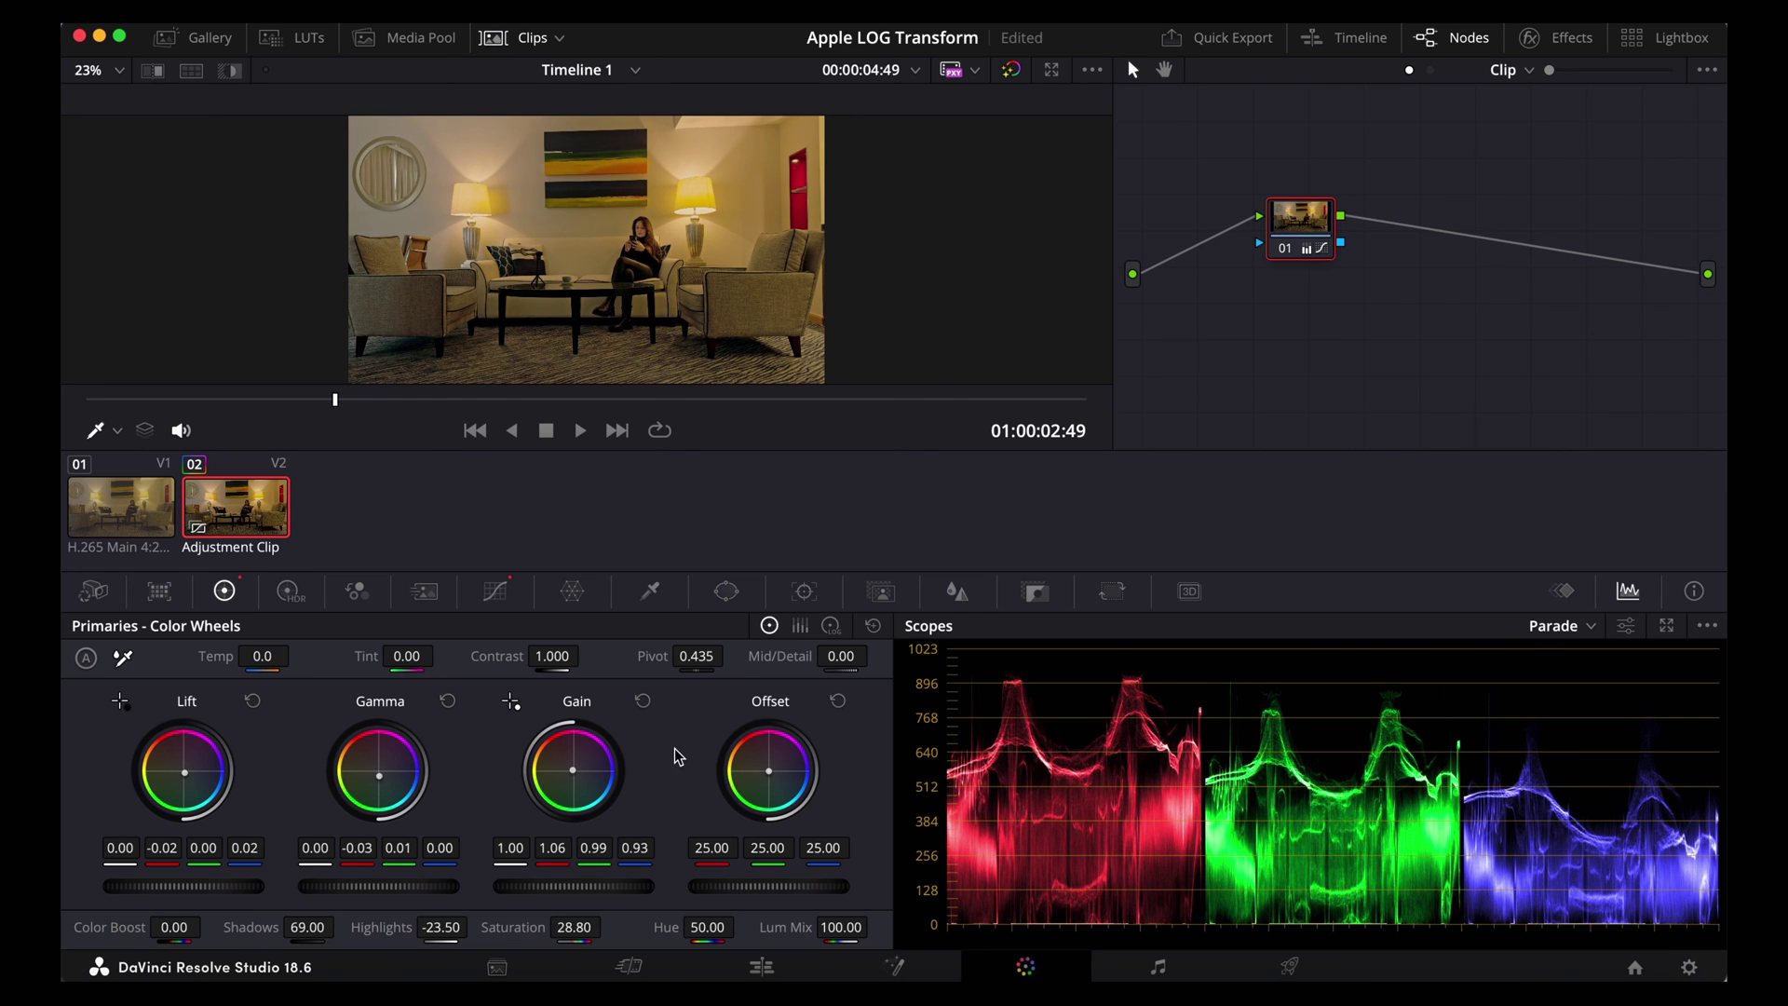
click(1012, 72)
click(1014, 73)
Play the adjustment-clip grade on the Edit page timeline, then stop
click(632, 968)
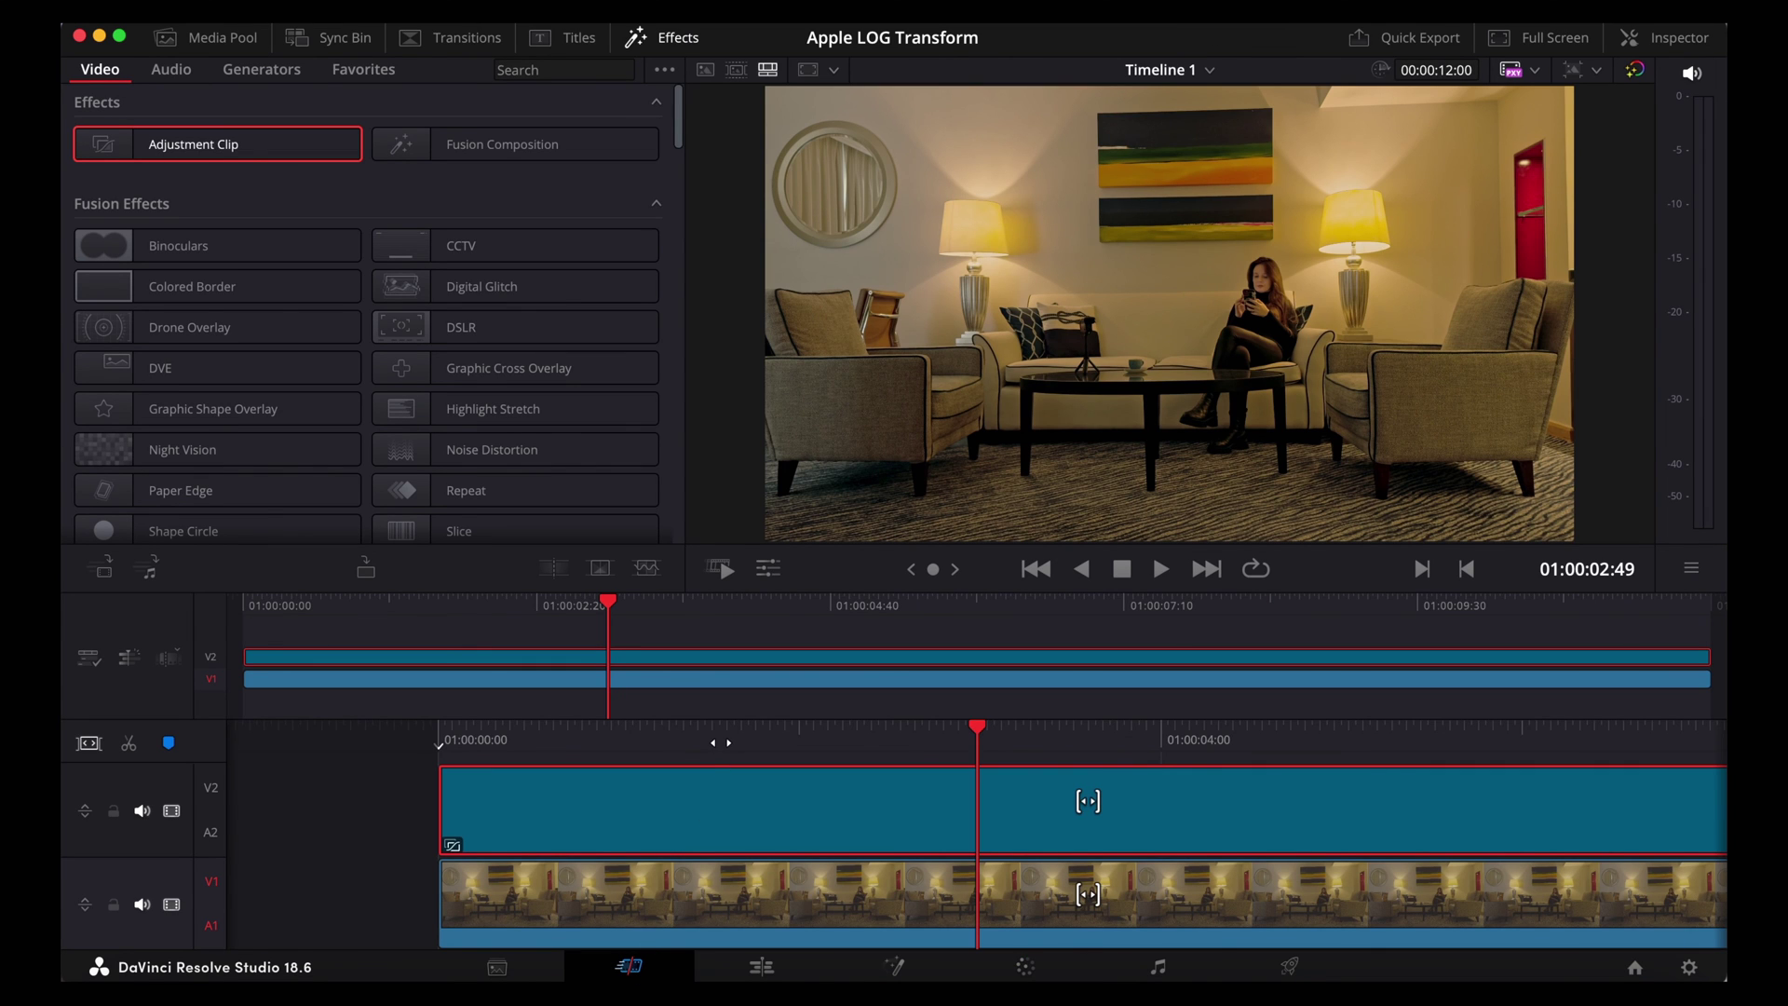
key(space)
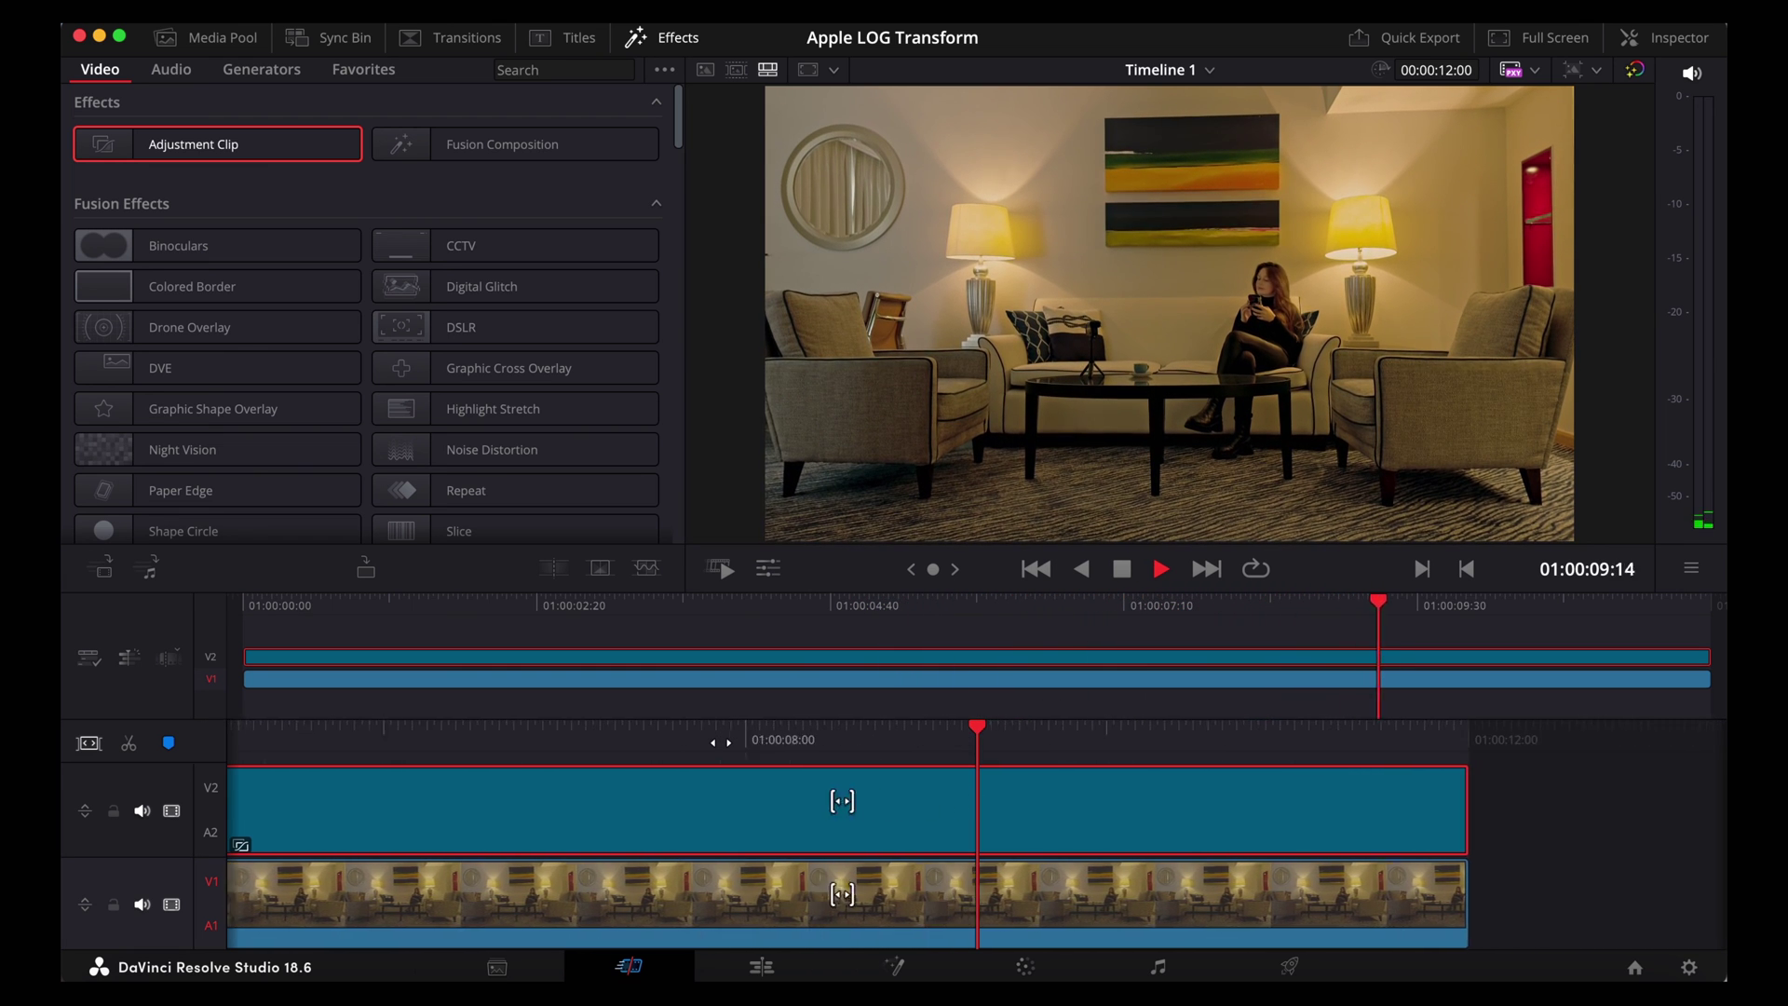
key(space)
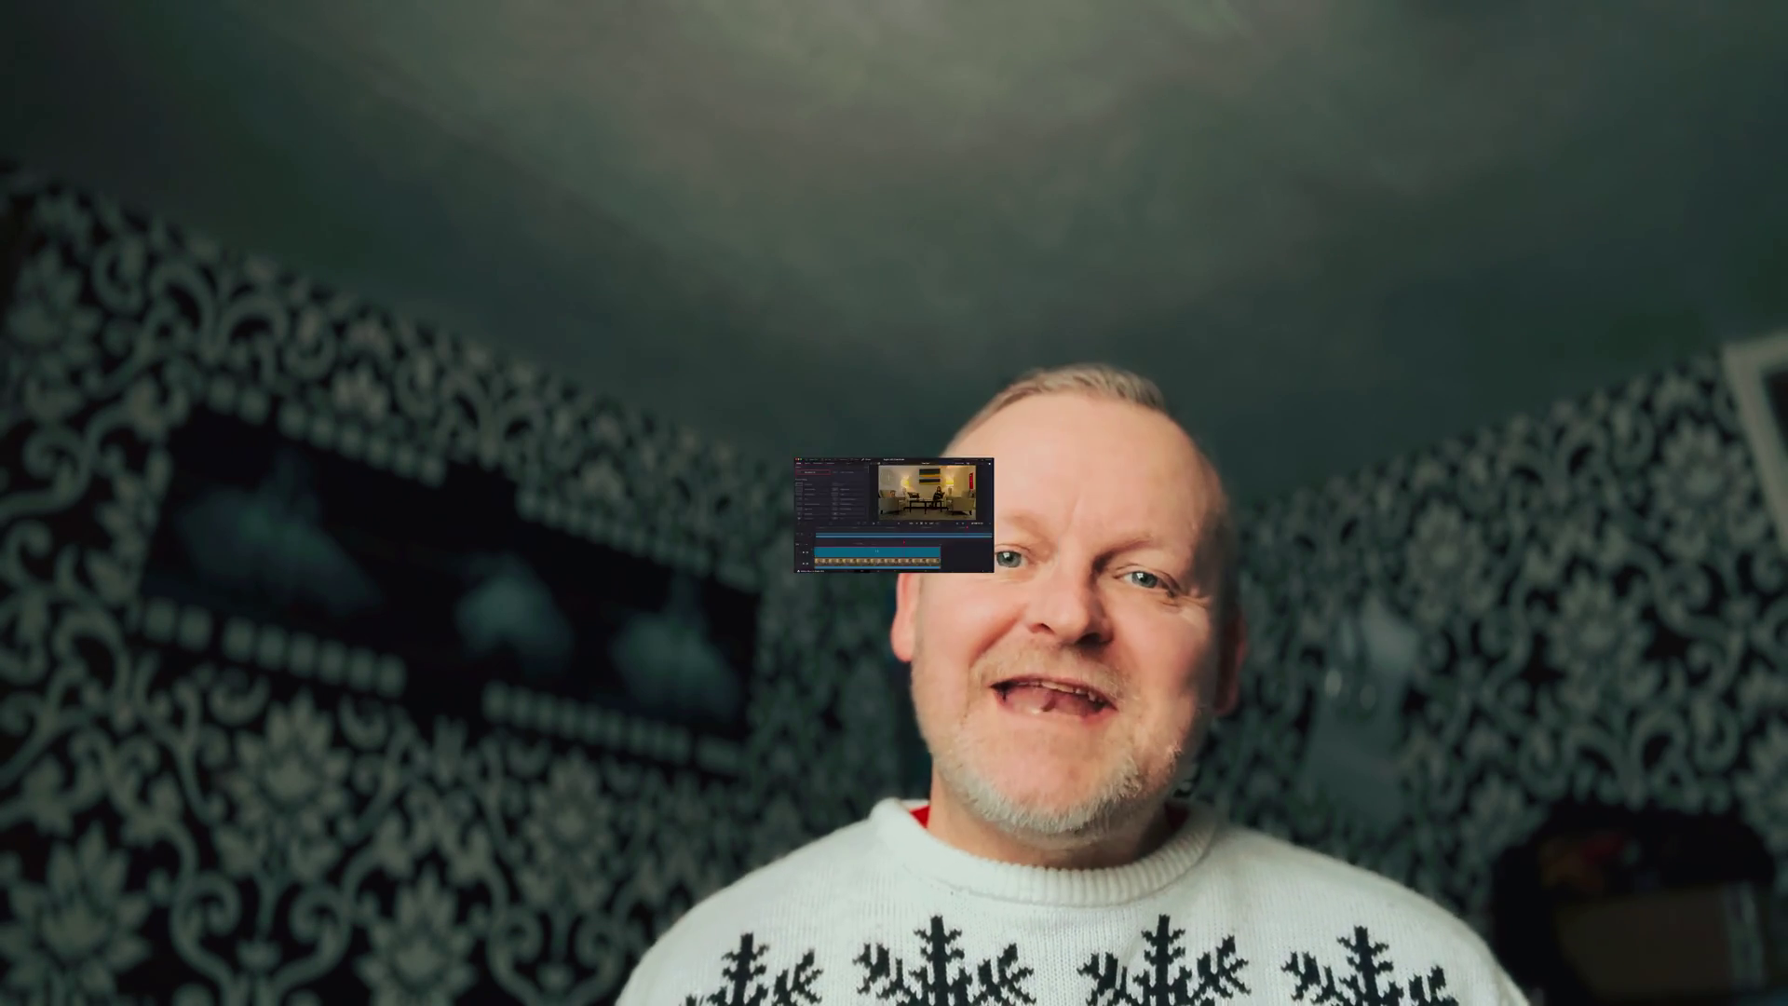